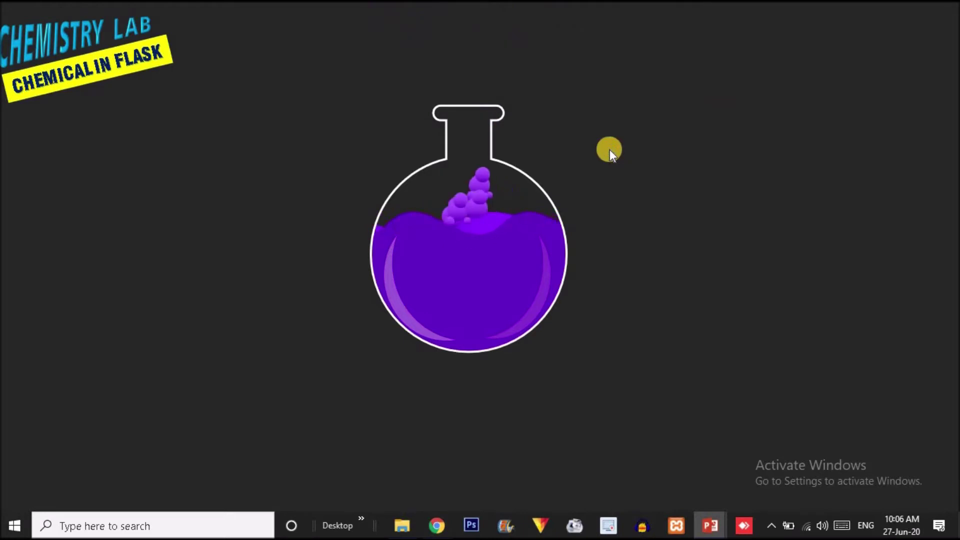
- End the purple flask slide show and return to Normal view
right_click(610, 149)
click(656, 354)
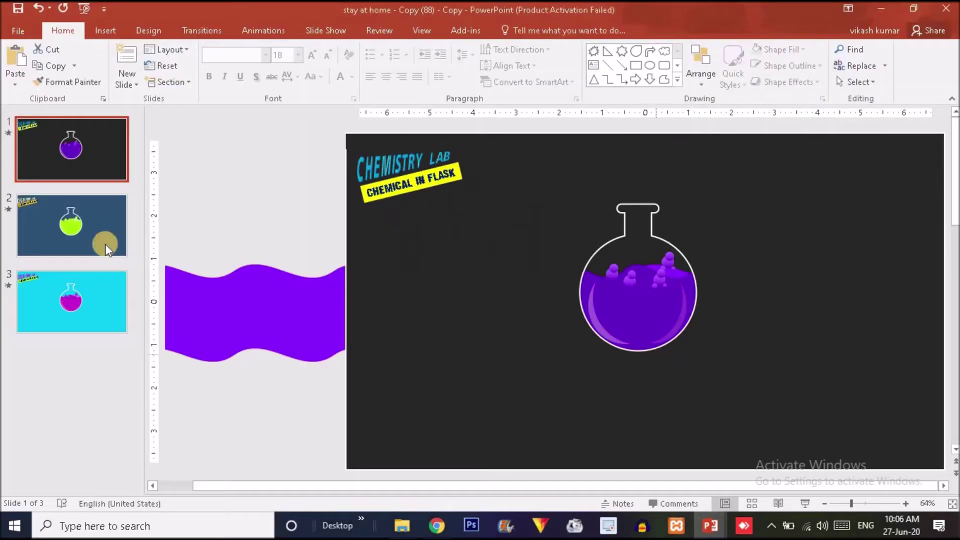
- Select the green flask slide 2, run it as a slide show, then end the show
click(65, 239)
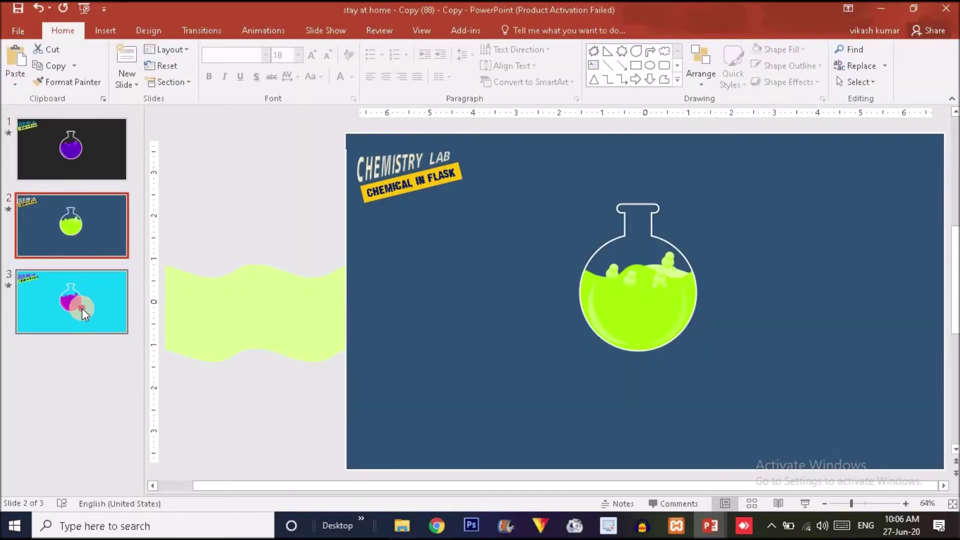
click(82, 309)
click(82, 248)
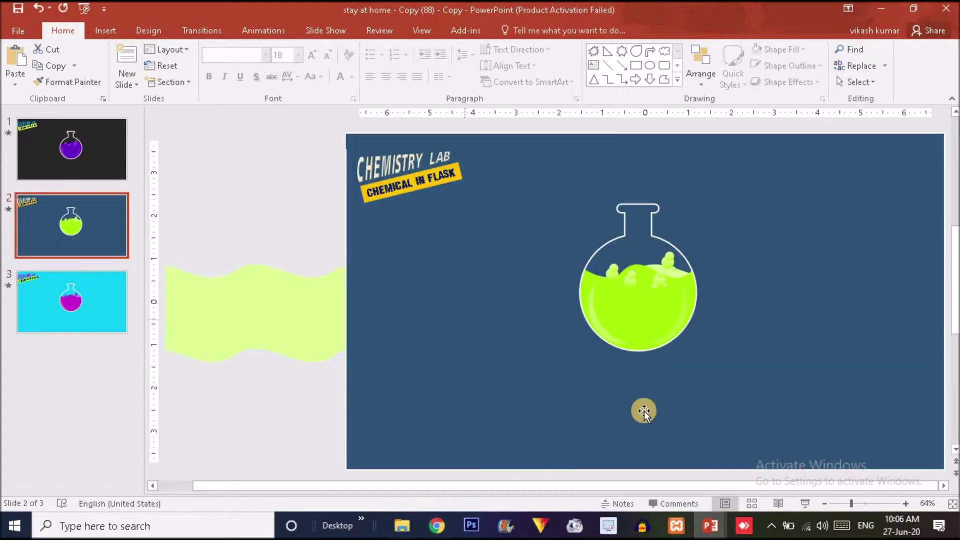
click(808, 501)
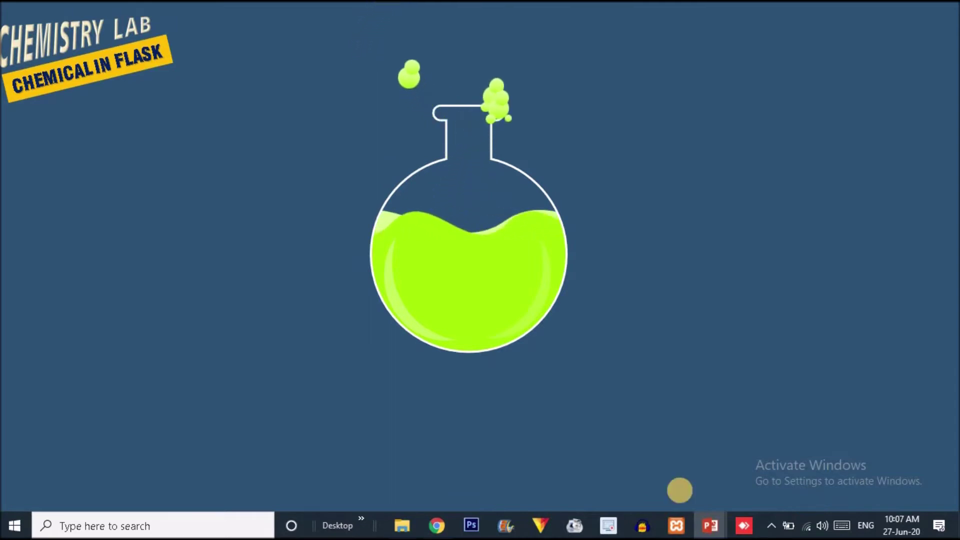
right_click(395, 355)
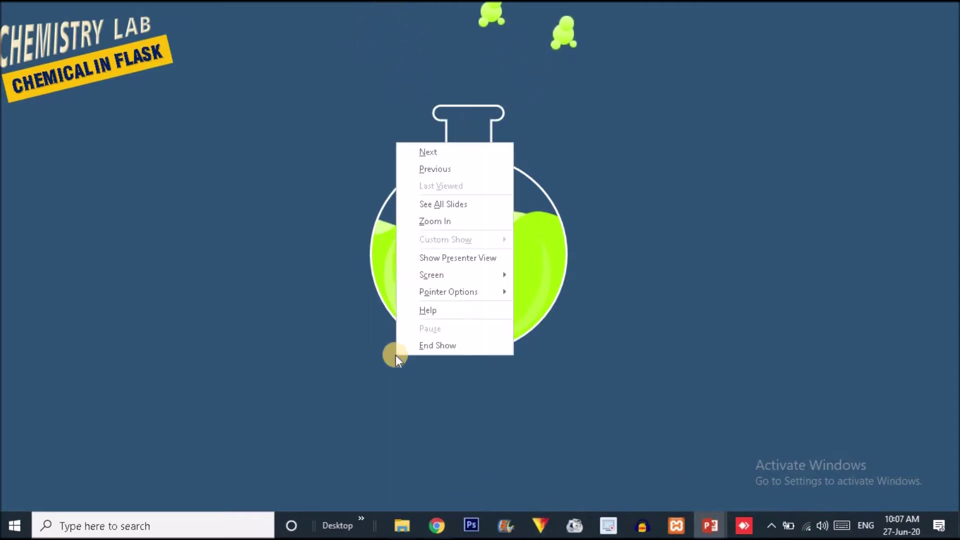
click(436, 347)
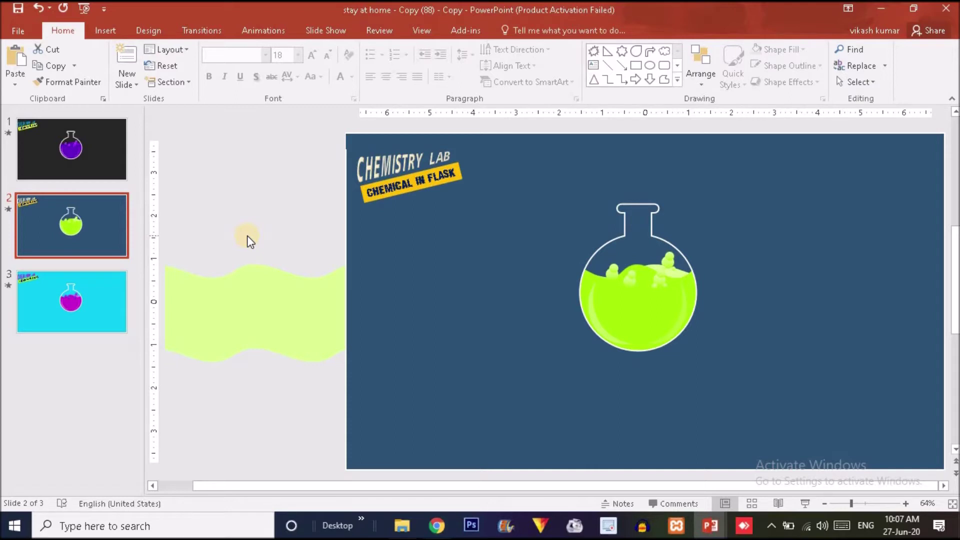
- Insert a Blank-layout slide right after slide 1
click(70, 156)
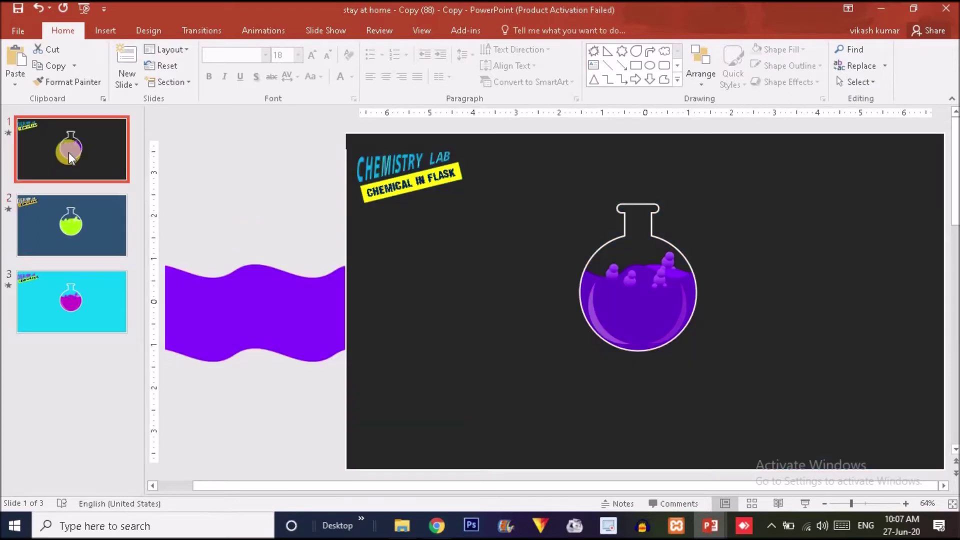
click(100, 32)
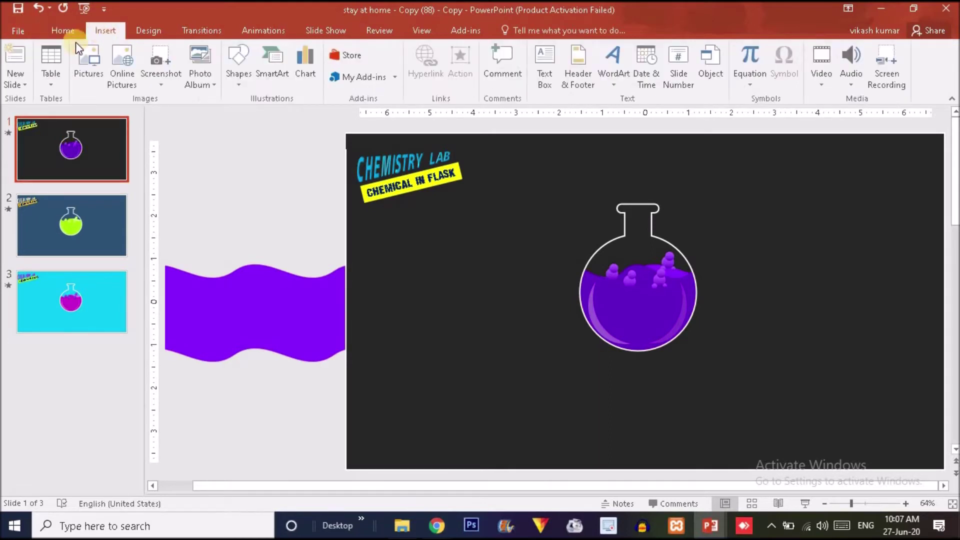
click(15, 81)
click(43, 283)
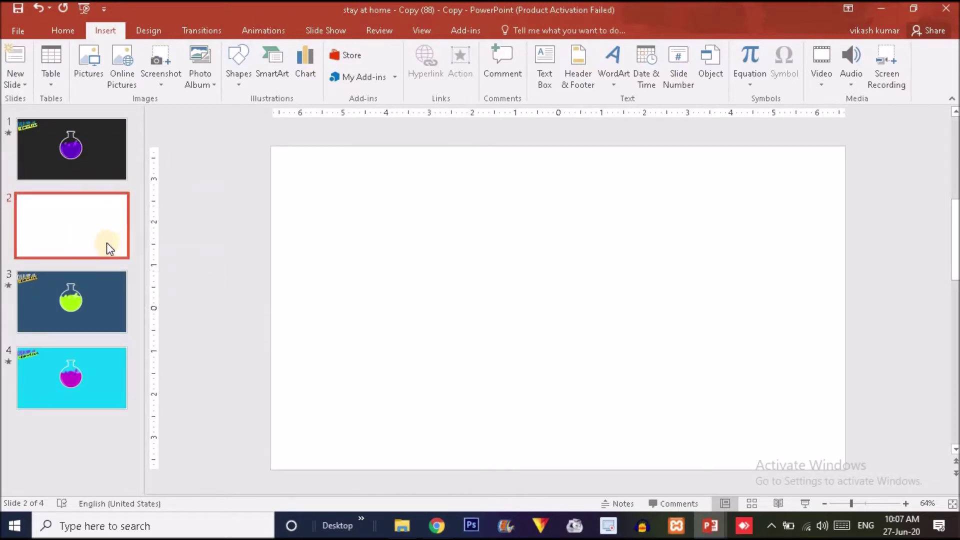
- Draw a blue circle about 2.95 inches across on slide 2 and move it toward the centre
click(242, 76)
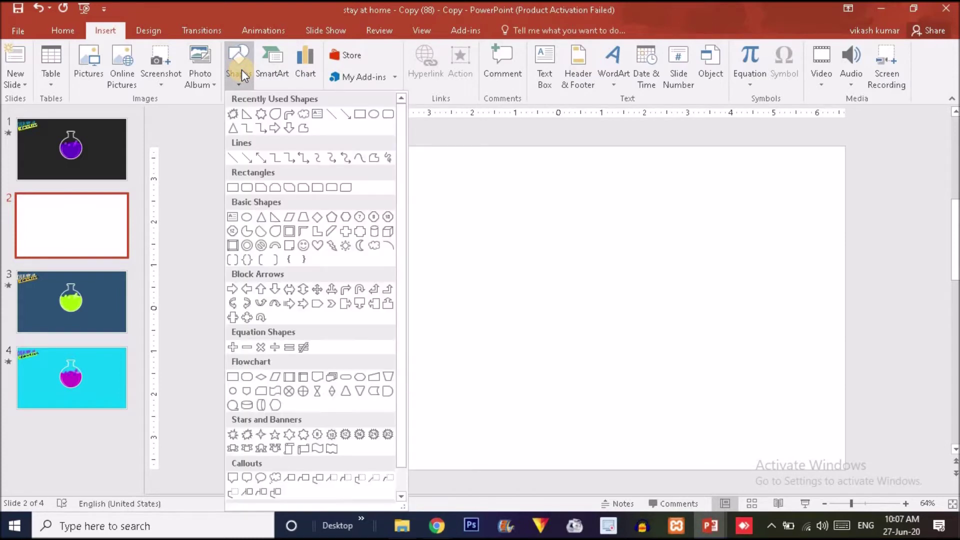
click(247, 216)
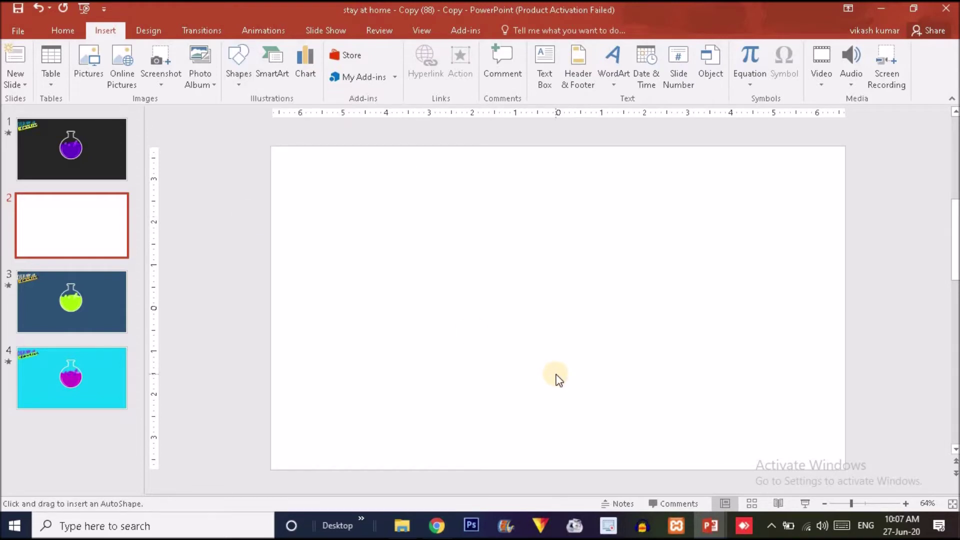
drag(556, 374, 617, 406)
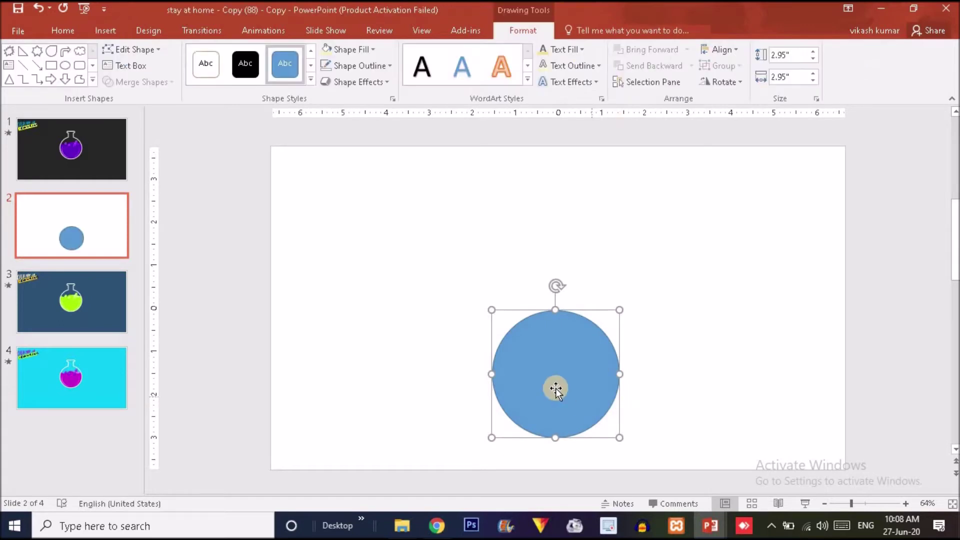
drag(541, 341, 535, 326)
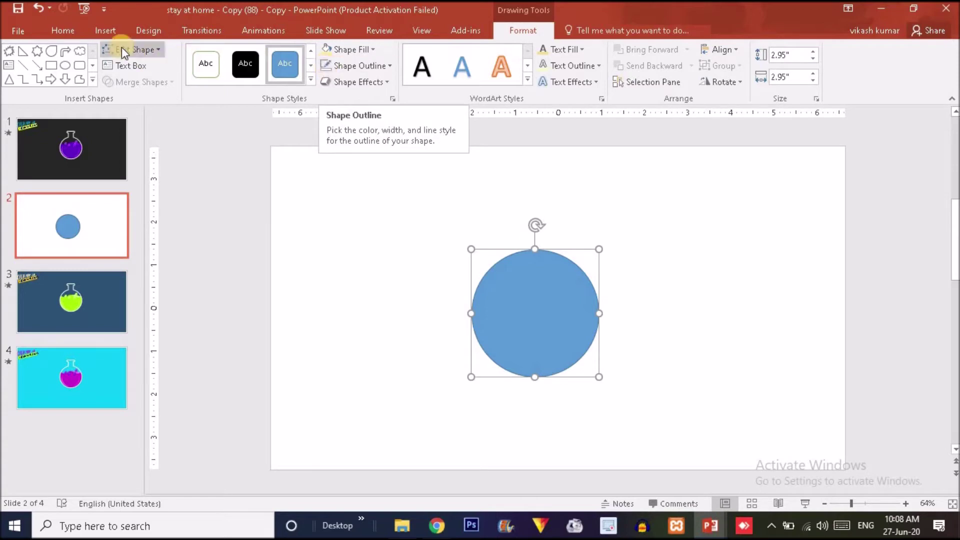
click(109, 33)
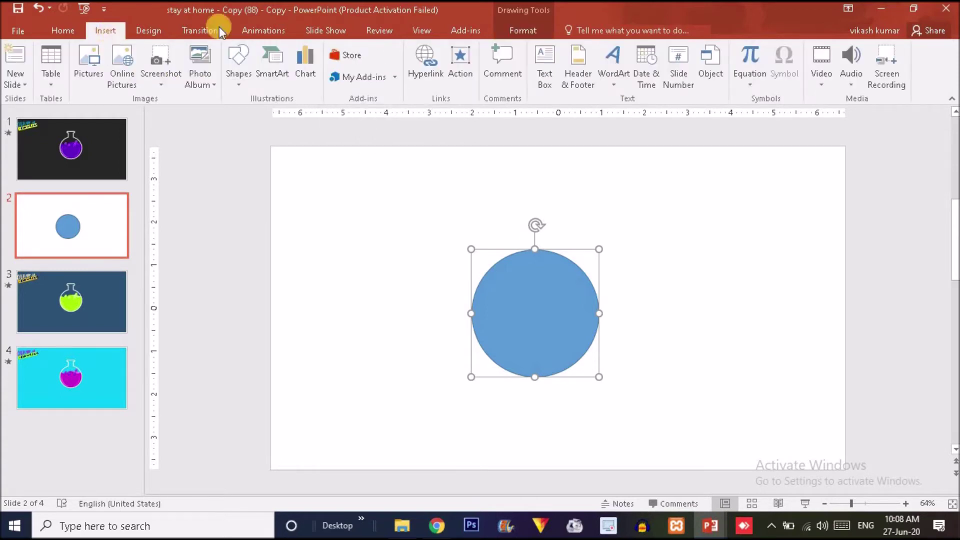
click(240, 68)
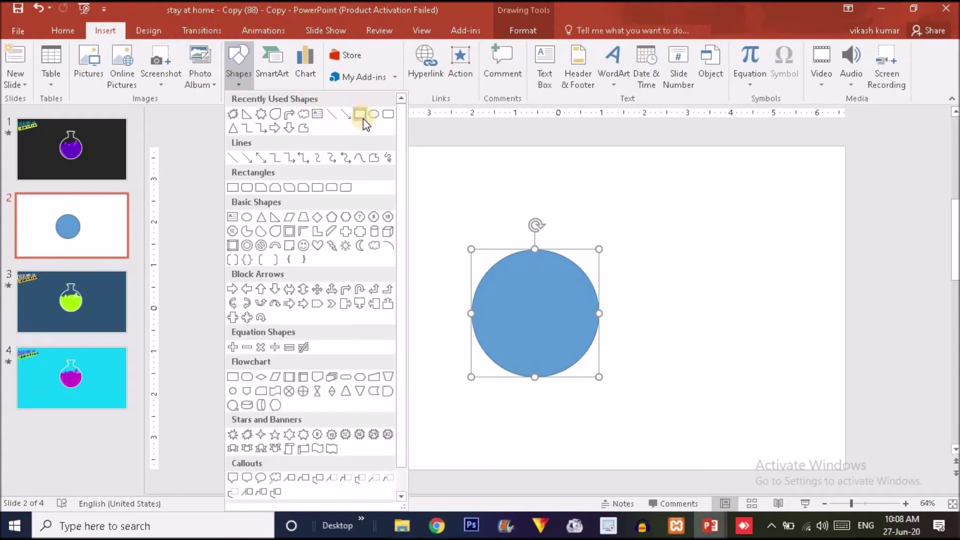
- Draw a rectangular neck on top of the circle
click(363, 119)
drag(365, 191, 534, 246)
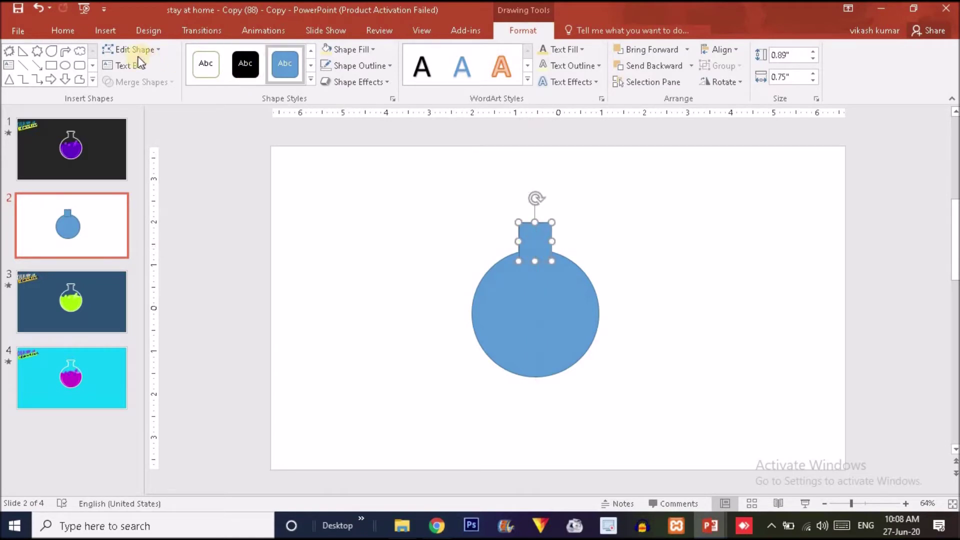
click(102, 32)
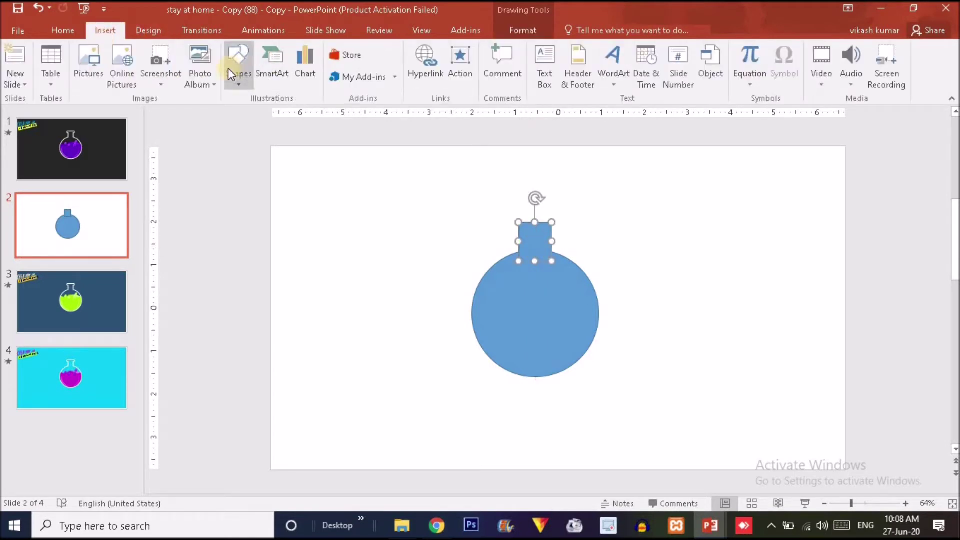
click(235, 65)
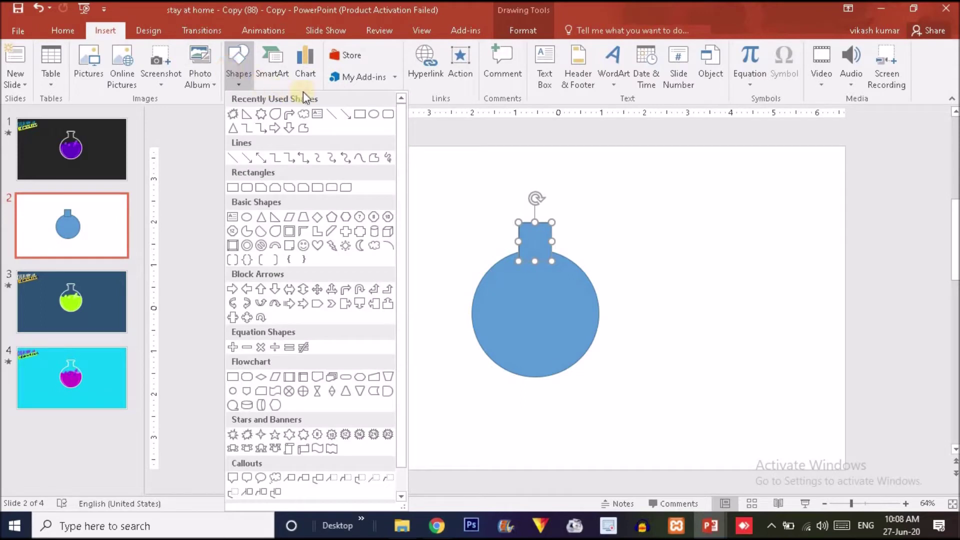
- Add a fully rounded 0.3 by 1.15-inch cap on top of the neck
click(387, 115)
drag(387, 168, 472, 217)
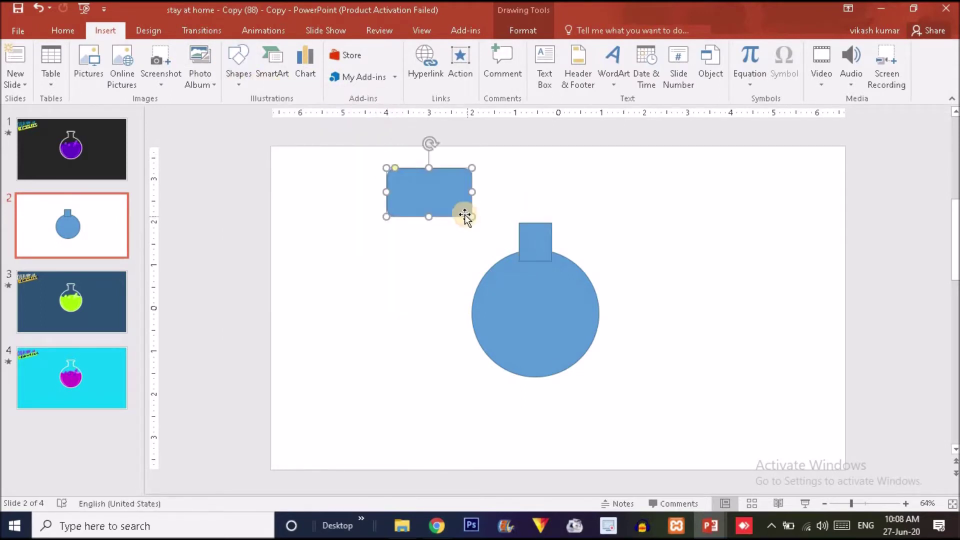
drag(395, 169, 424, 168)
drag(430, 214, 544, 223)
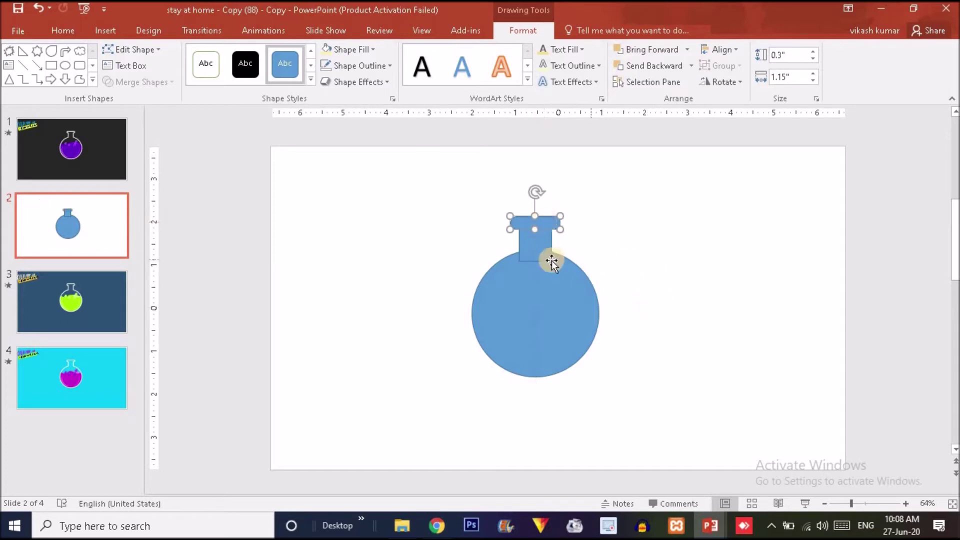
click(613, 242)
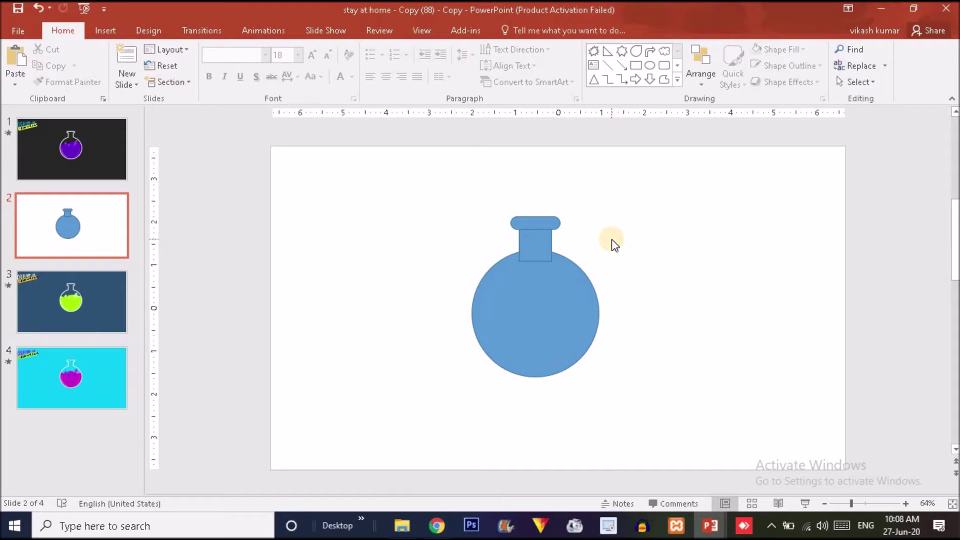
- Select the circle, neck and cap together and remove their outlines
click(575, 295)
key(ctrl+a)
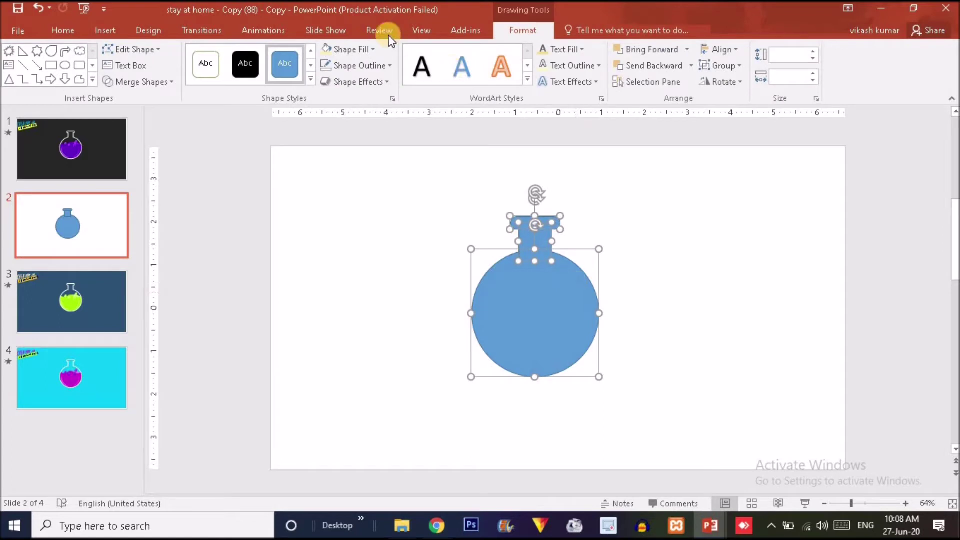
click(382, 67)
click(378, 219)
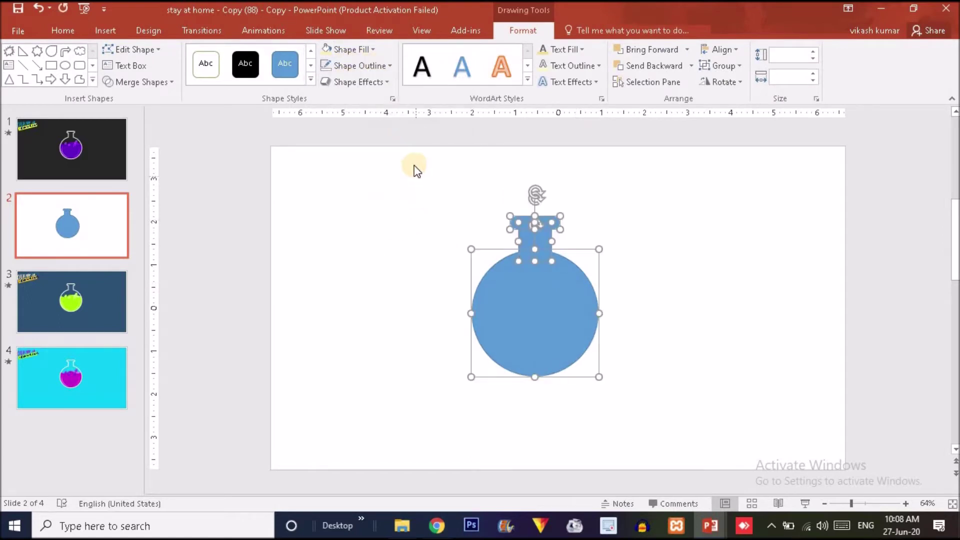
- Union the three parts into one 3.72 by 2.95-inch flask near the slide centre
click(163, 81)
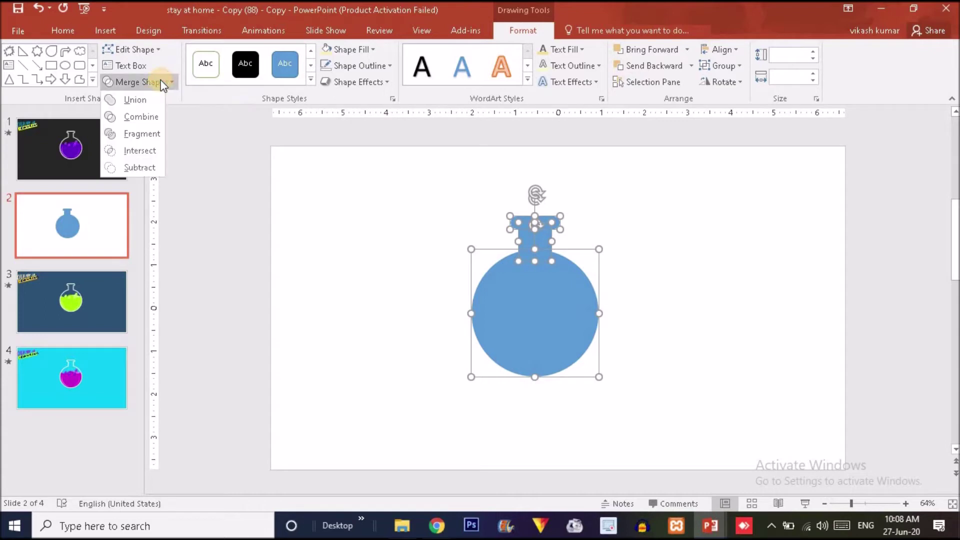
click(149, 98)
mouse_move(565, 290)
mouse_down()
mouse_move(538, 290)
mouse_move(530, 304)
mouse_move(563, 289)
mouse_move(605, 311)
mouse_move(568, 302)
mouse_up()
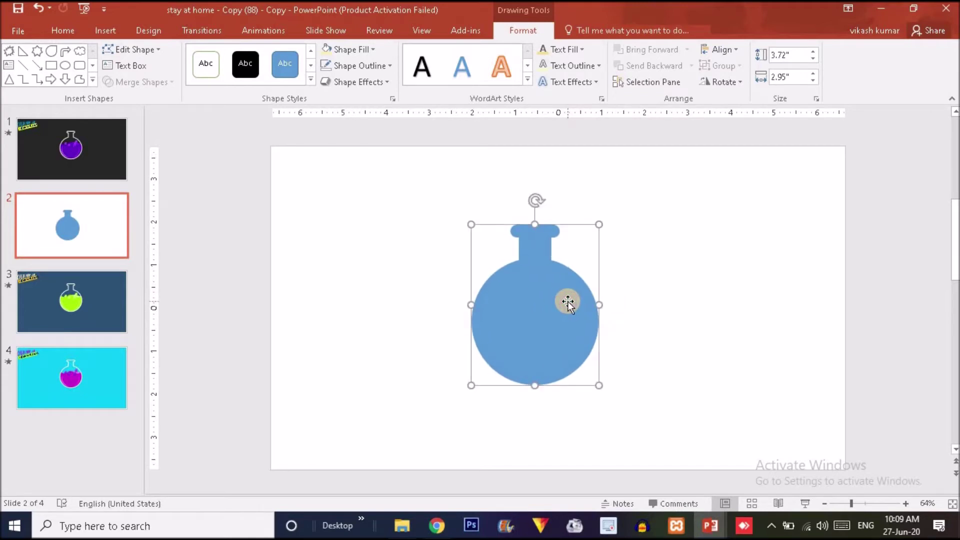
- Draw a 13.33 by 7.5-inch rectangle covering the slide and send it behind the flask
click(105, 30)
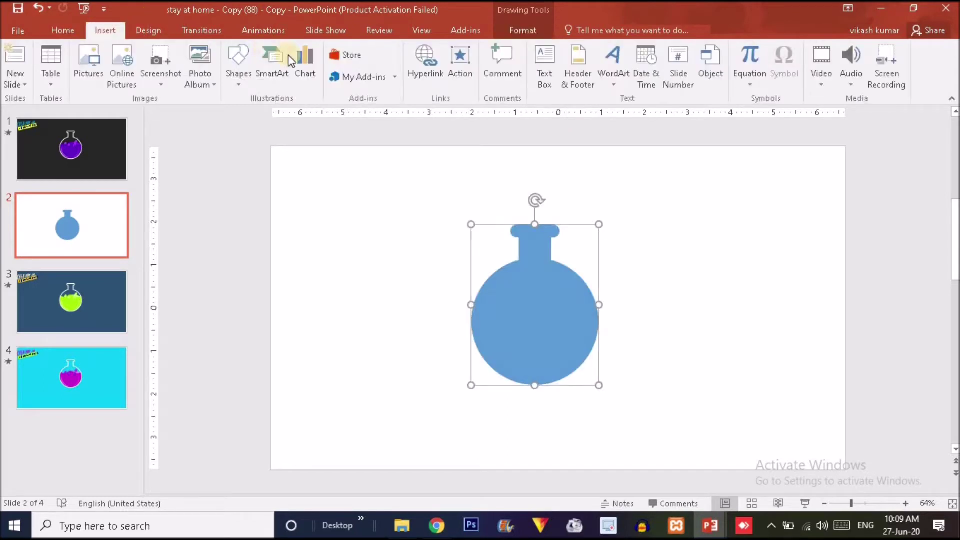
click(233, 75)
click(357, 115)
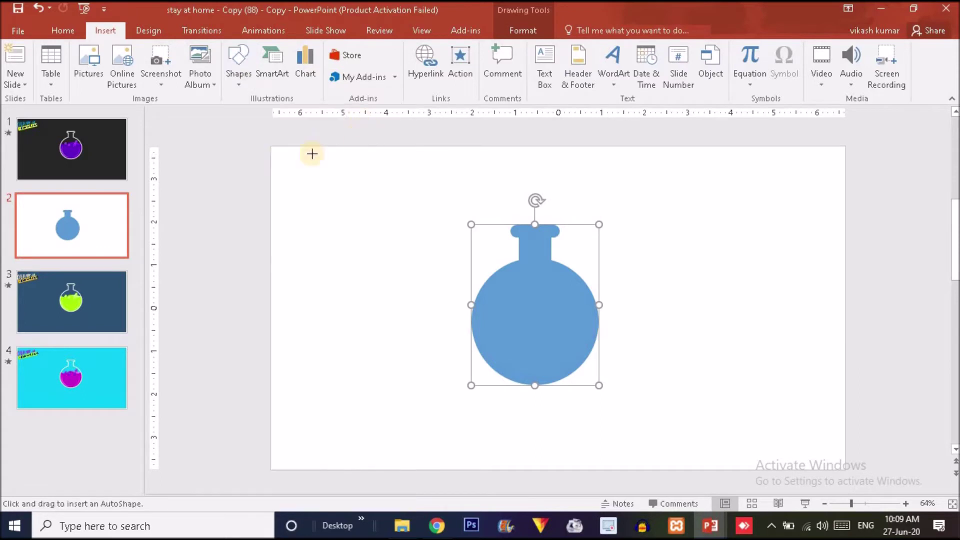
drag(272, 145, 845, 437)
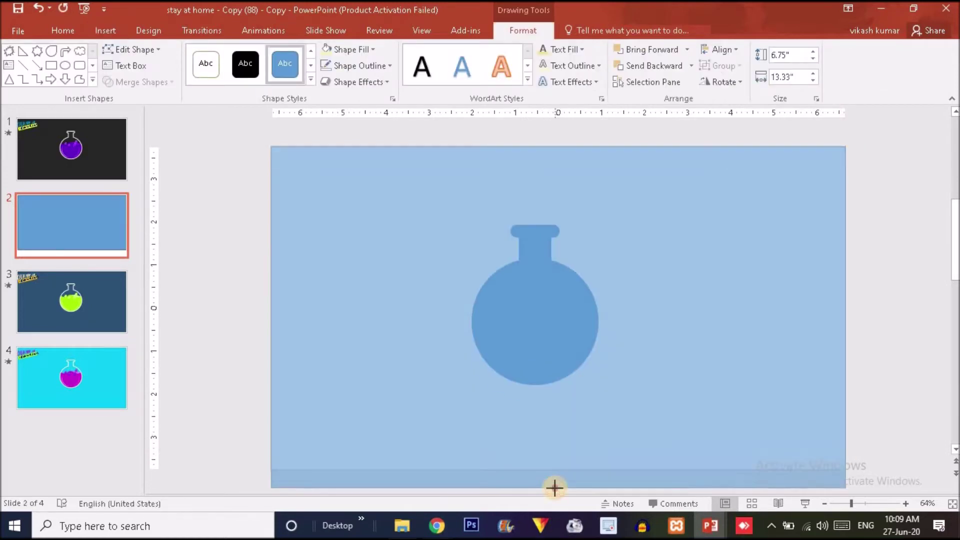
drag(554, 487, 554, 482)
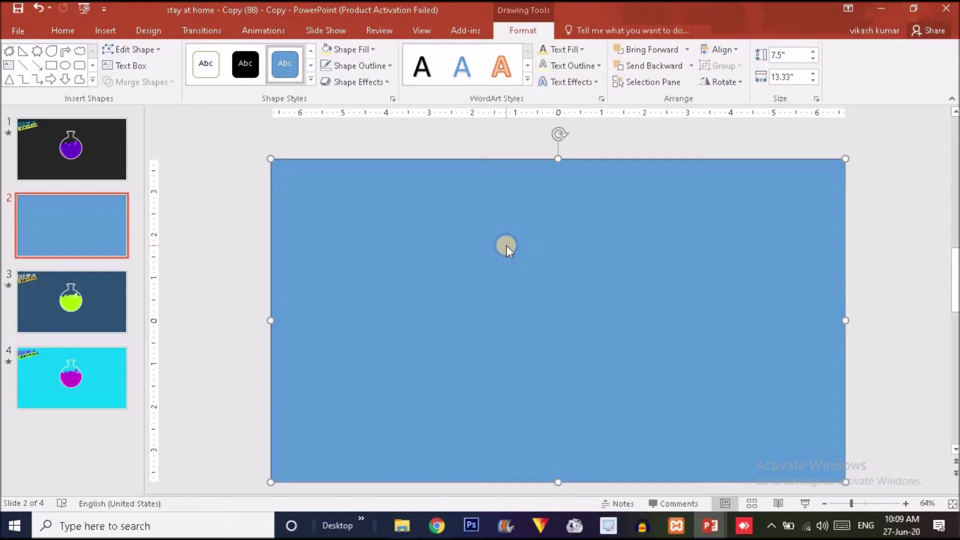
right_click(506, 245)
click(620, 395)
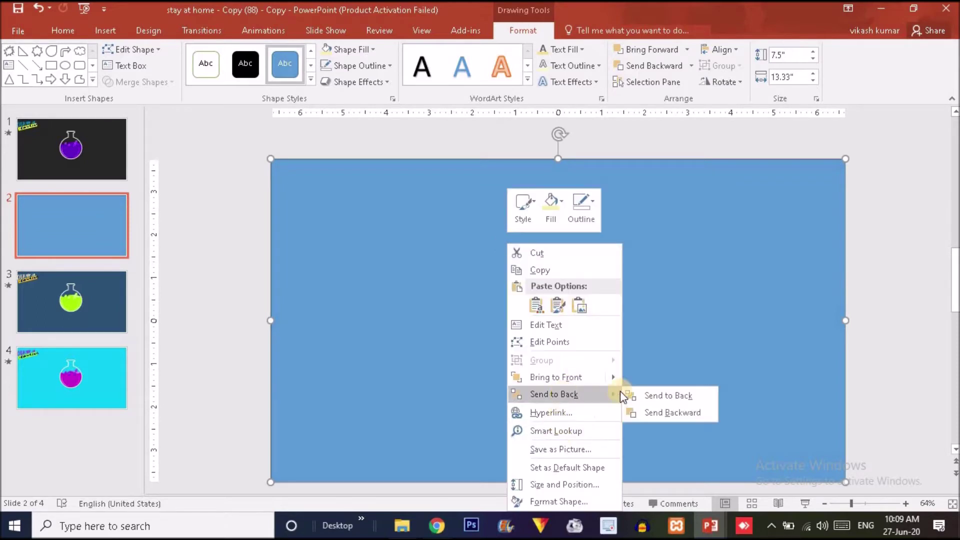
click(692, 395)
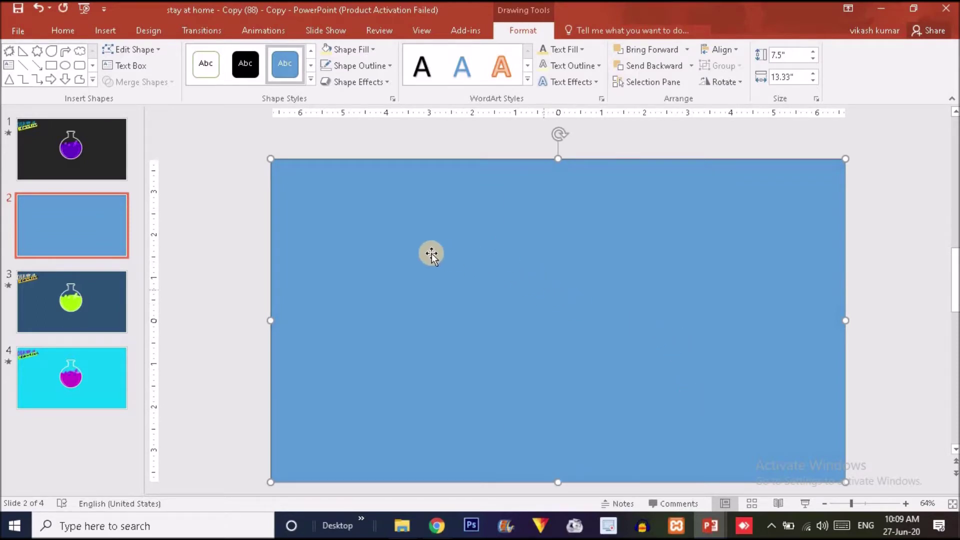
- Fill the rectangle pale yellow, then select it together with the flask
click(359, 50)
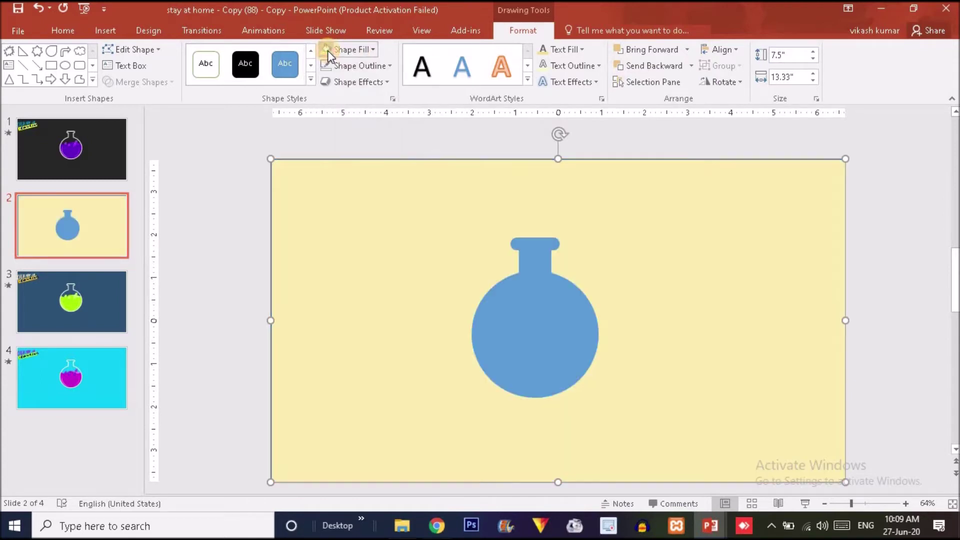
click(529, 330)
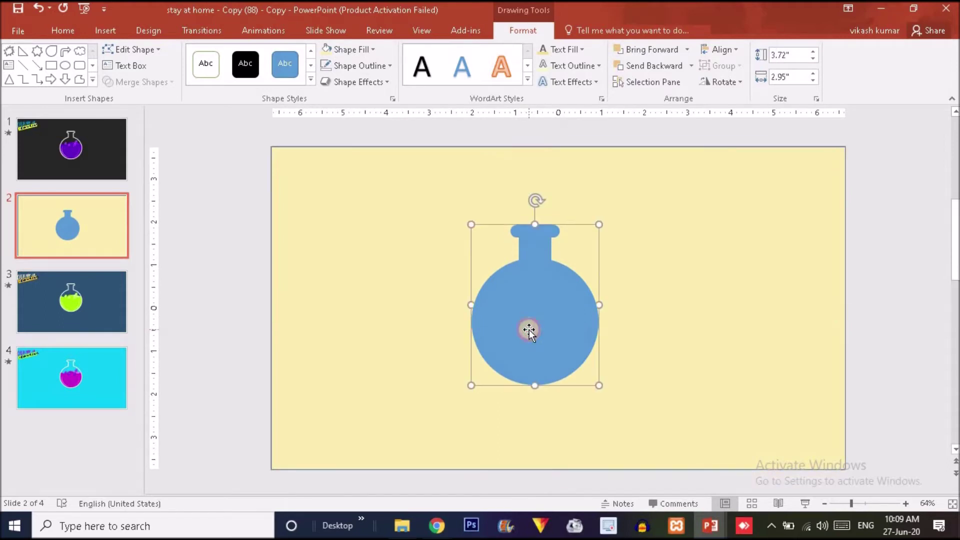
click(730, 289)
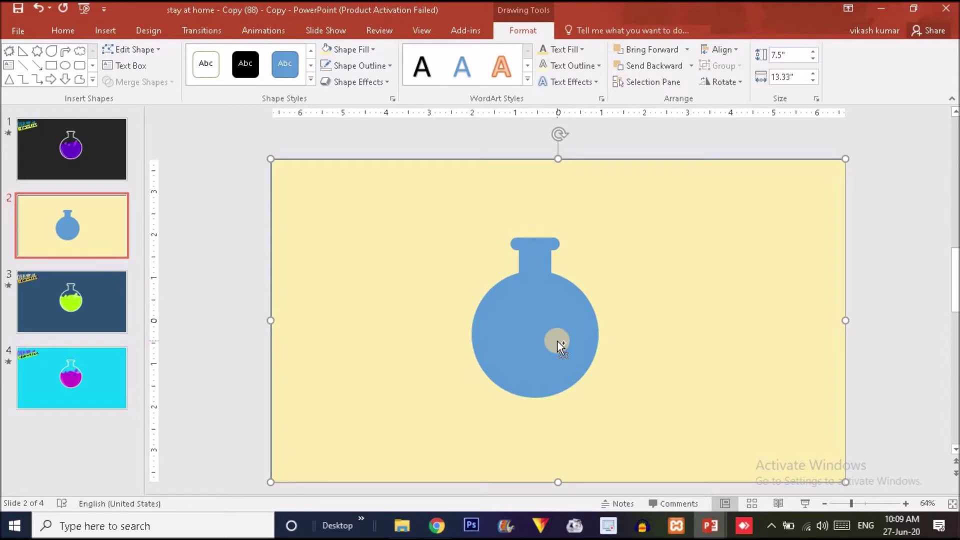
shift+click(557, 341)
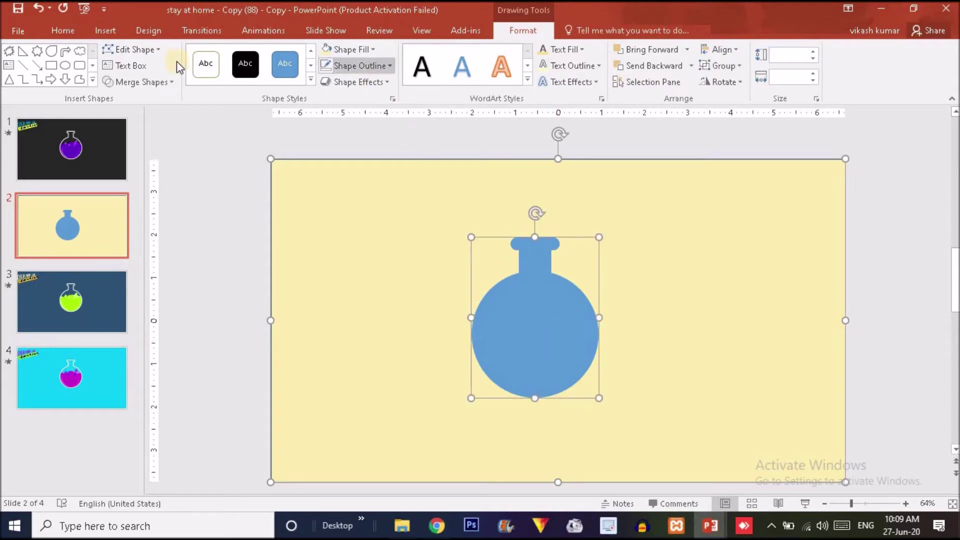
- Subtract the flask from the yellow rectangle, leaving a flask-shaped cutout
click(151, 83)
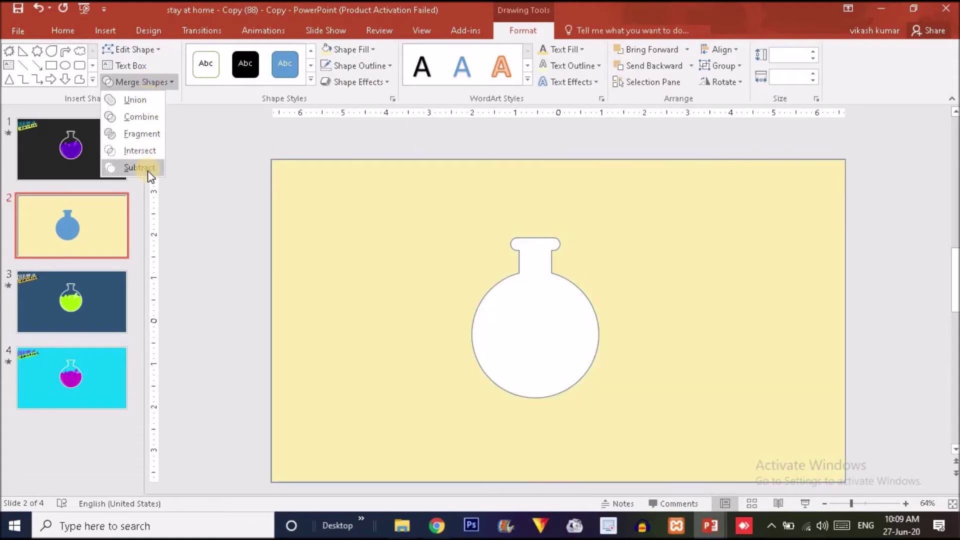
click(148, 170)
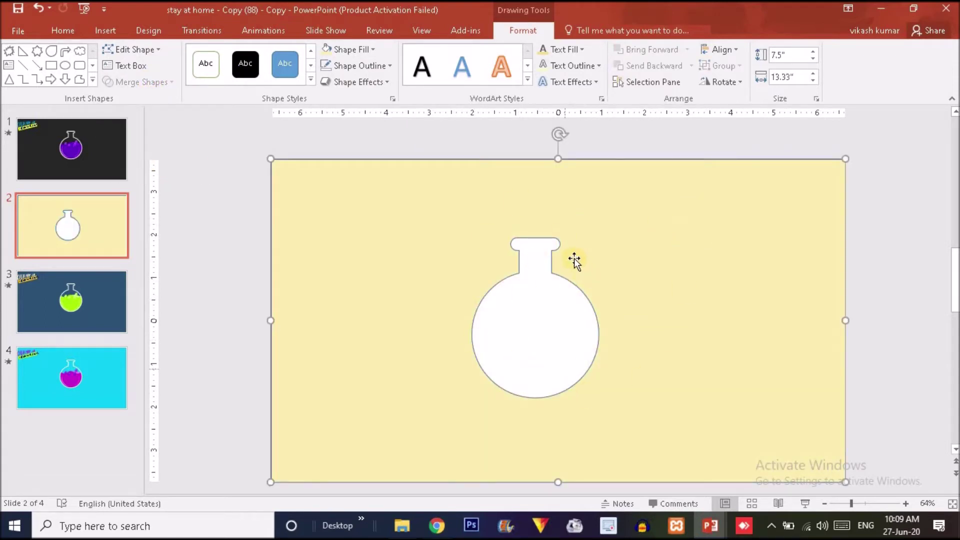
mouse_move(648, 284)
mouse_down()
mouse_move(488, 349)
mouse_move(700, 279)
mouse_move(644, 275)
mouse_up()
- Set the cut-out shape's outline weight to 3 pt
click(360, 67)
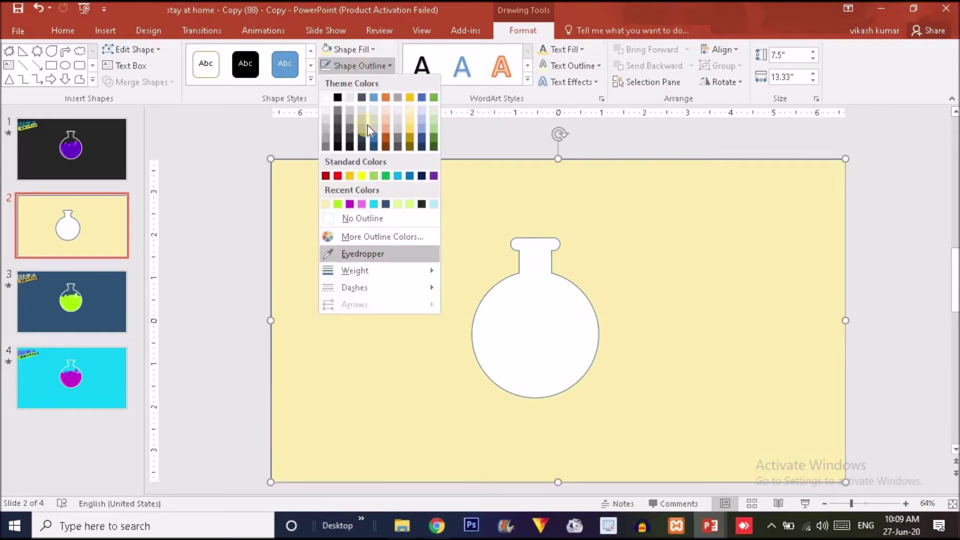
mouse_move(377, 270)
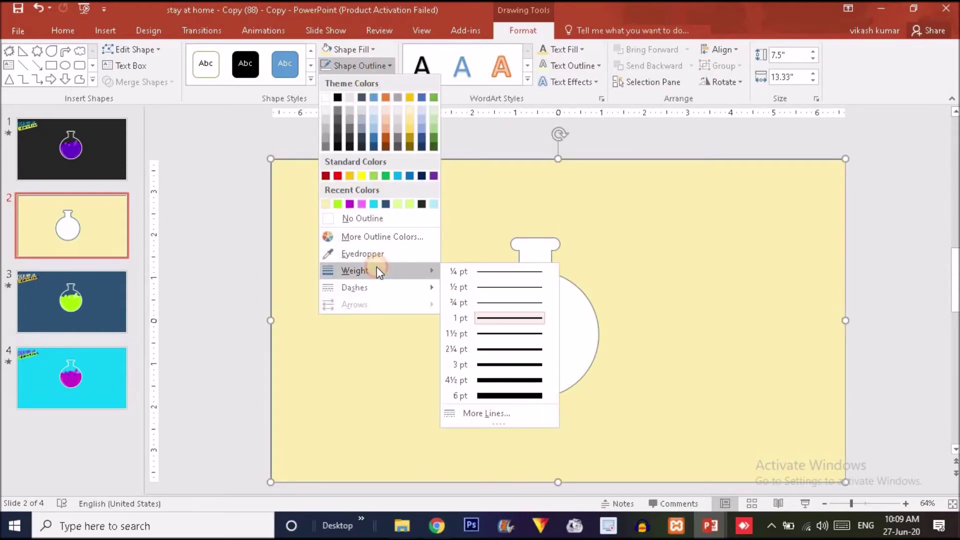
click(515, 366)
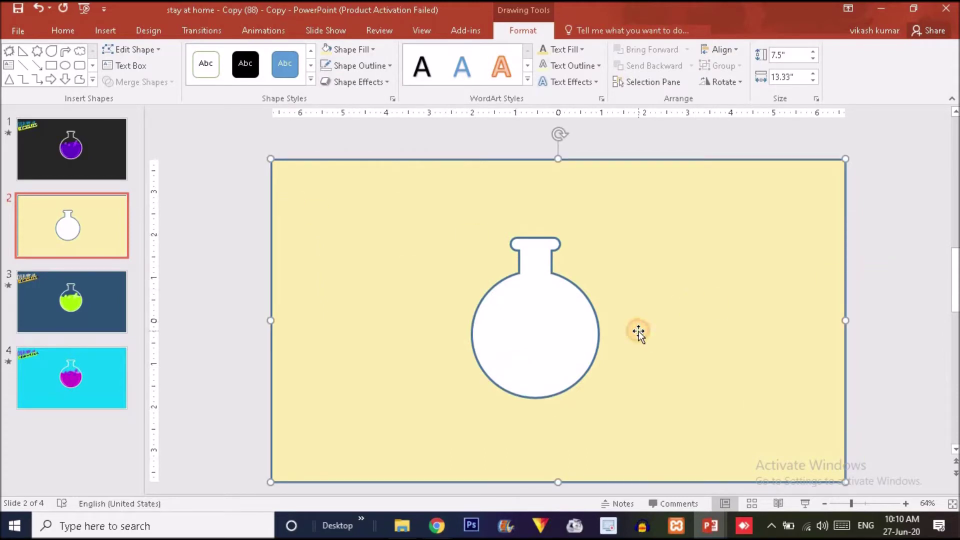
- Make the overlay dark charcoal, recolour its outline, and enlarge it to 14.12 by 7.94 inches
click(352, 49)
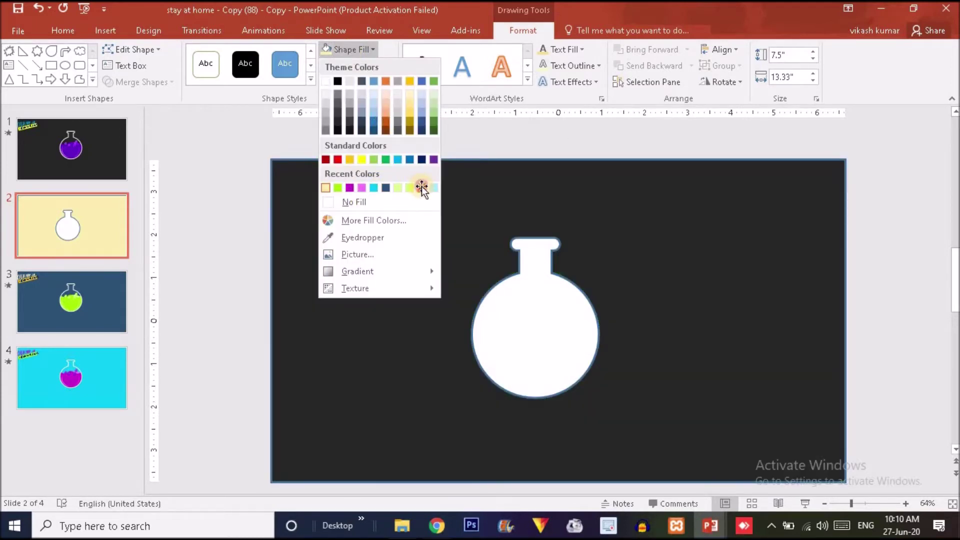
click(421, 189)
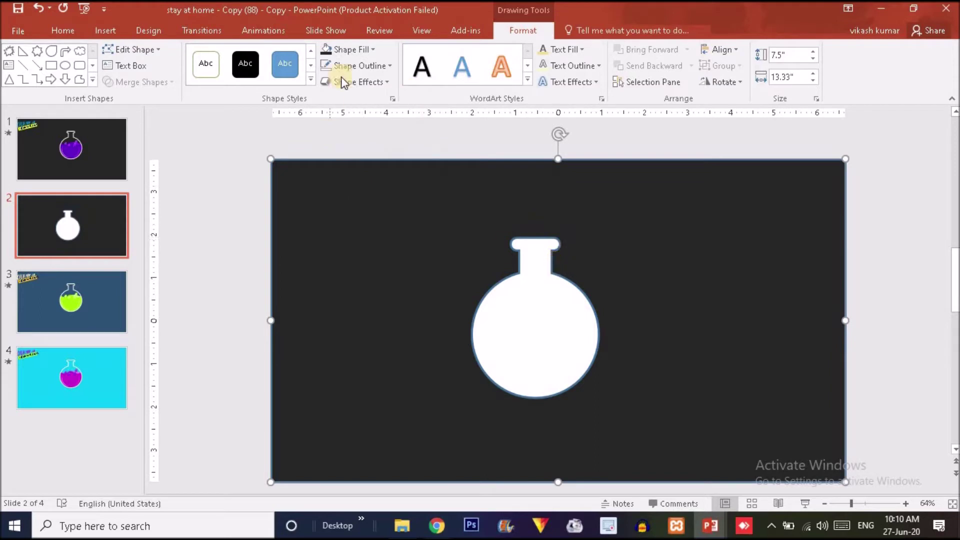
click(357, 67)
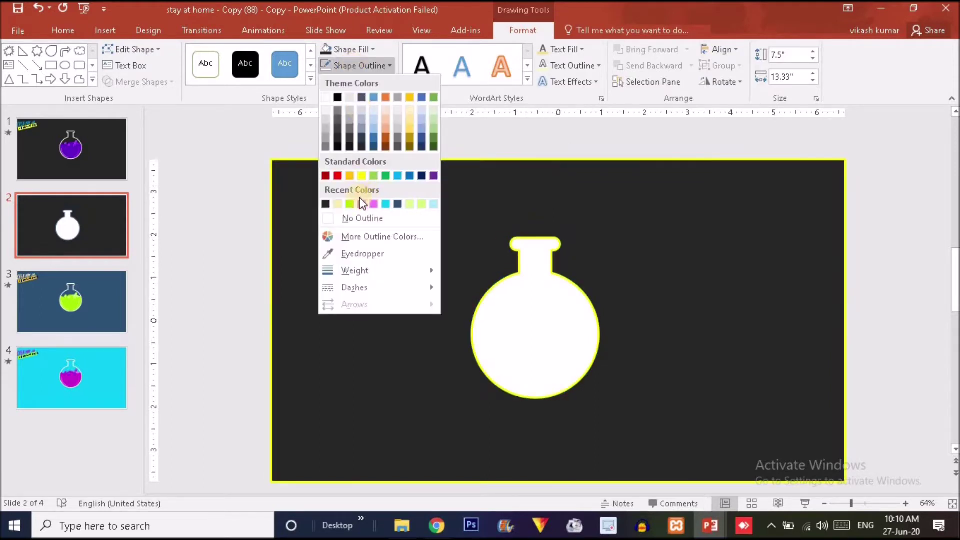
click(327, 97)
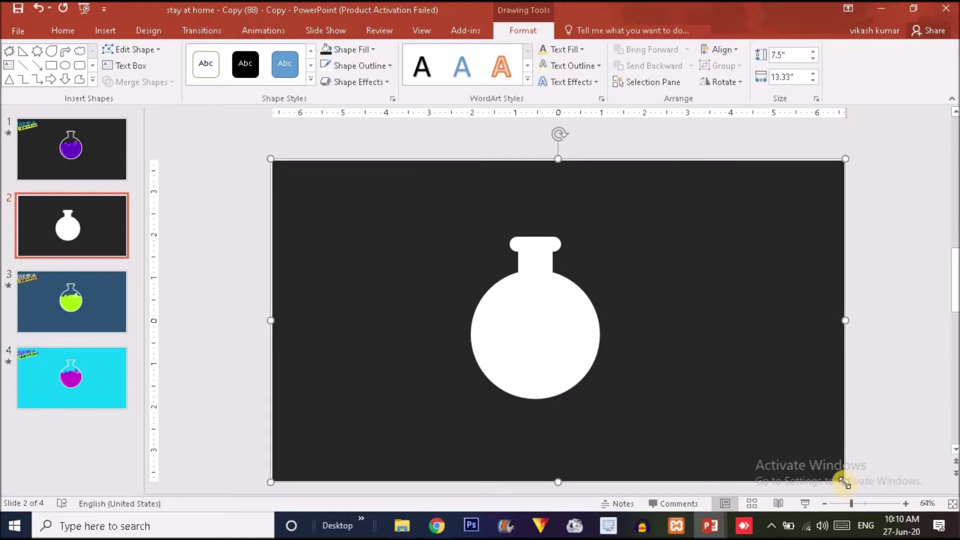
drag(844, 481, 826, 483)
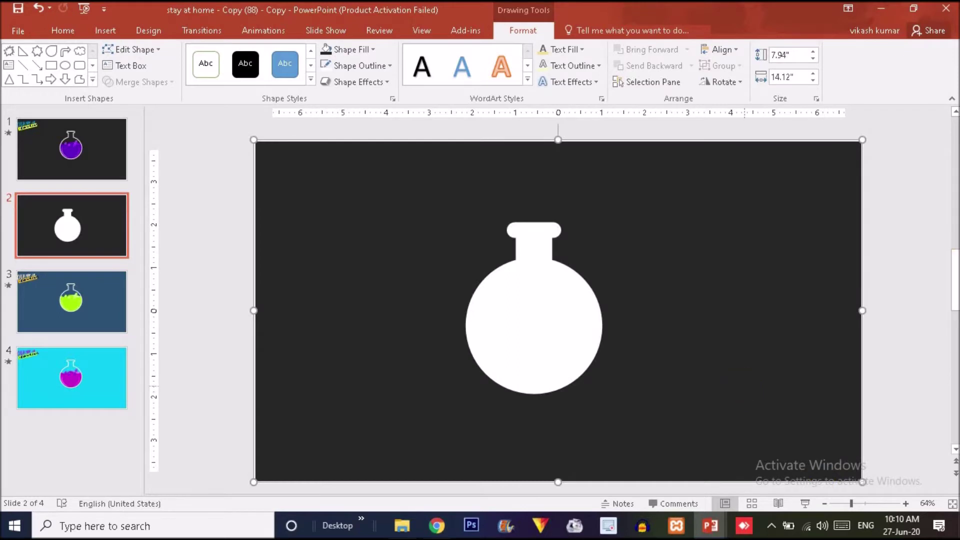
- Give the slide a solid mid-grey background fill through Format Background
right_click(550, 295)
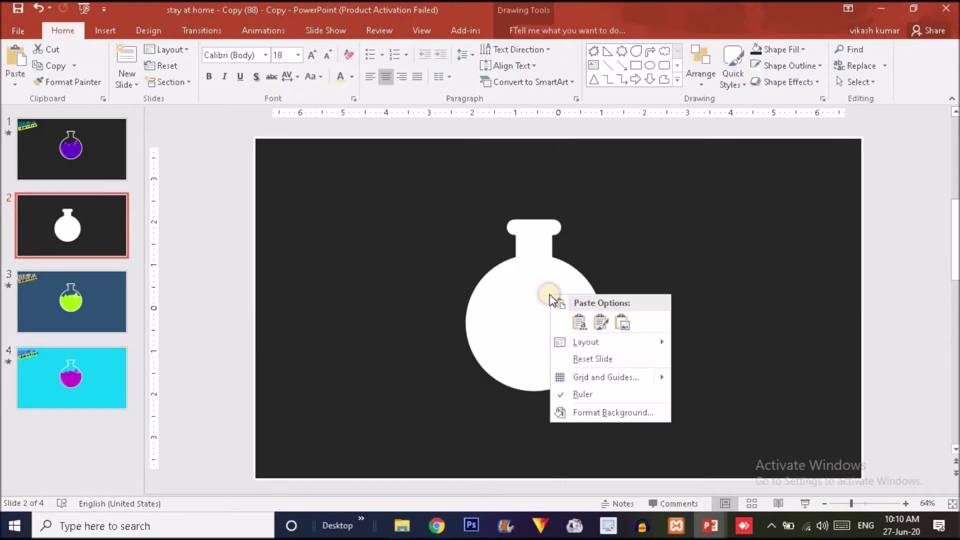
click(640, 413)
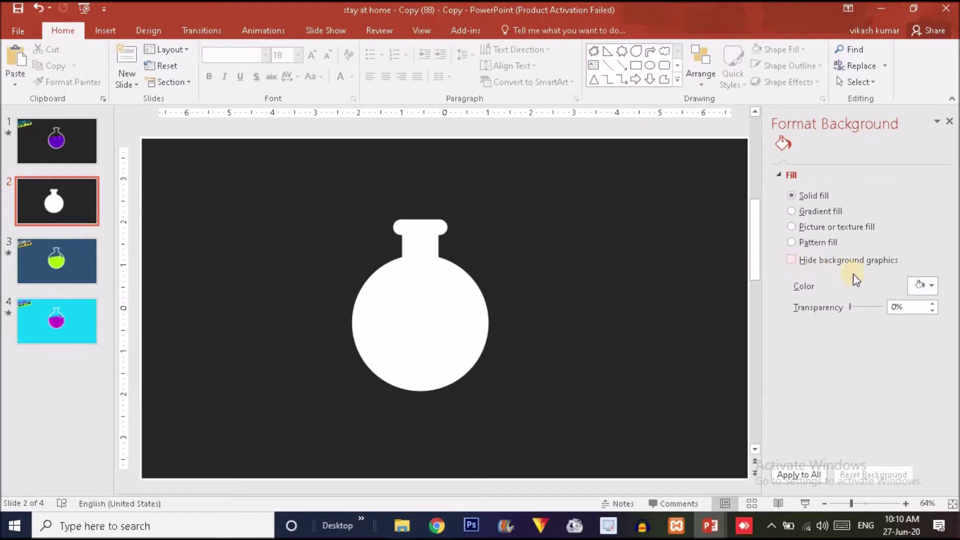
click(920, 286)
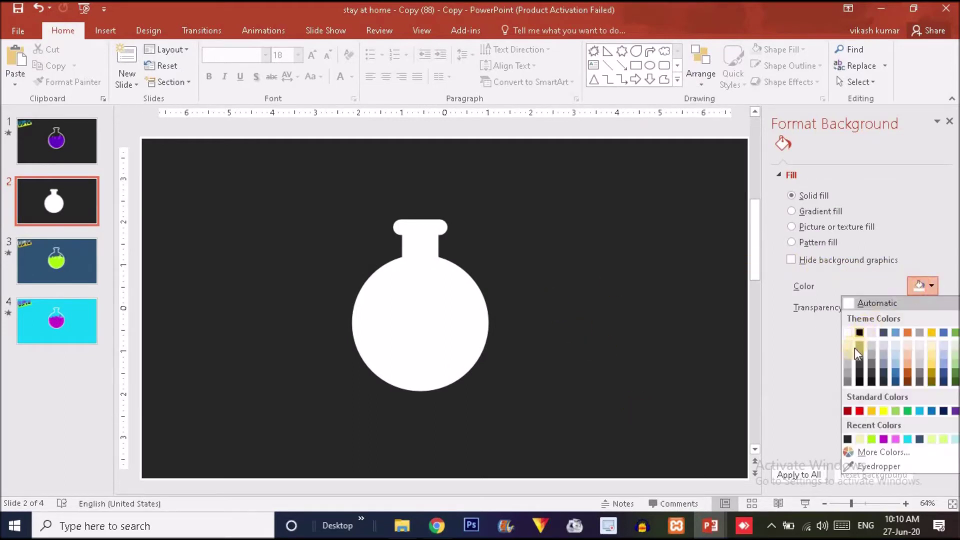
click(848, 381)
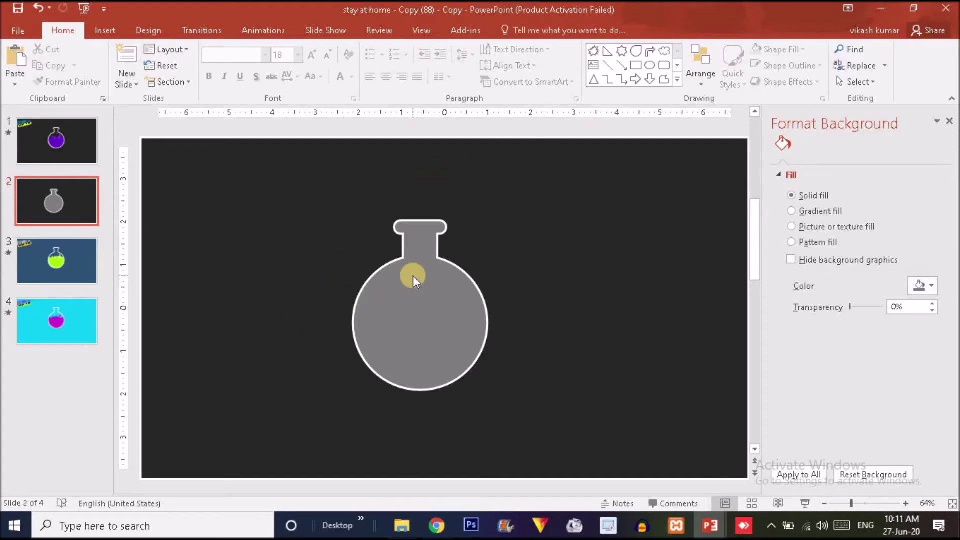
- Draw a blue Double Wave shape in the lower left of the slide
click(105, 31)
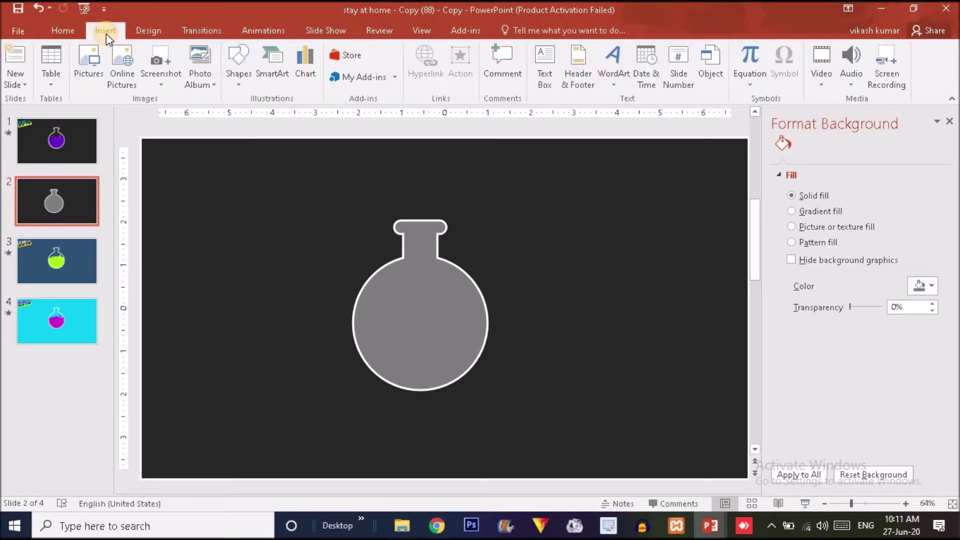
click(239, 68)
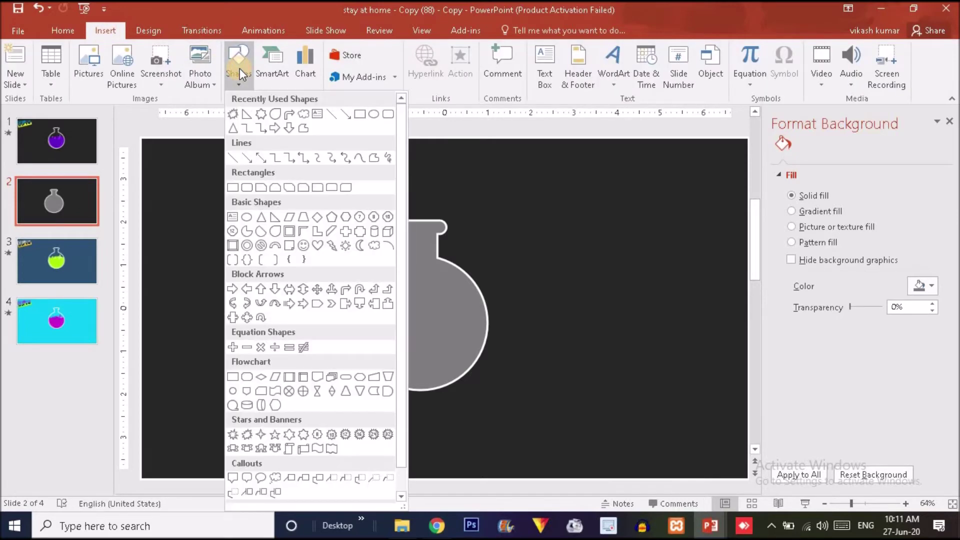
click(332, 449)
mouse_move(225, 334)
mouse_down()
mouse_move(555, 427)
mouse_move(396, 429)
mouse_move(408, 426)
mouse_up()
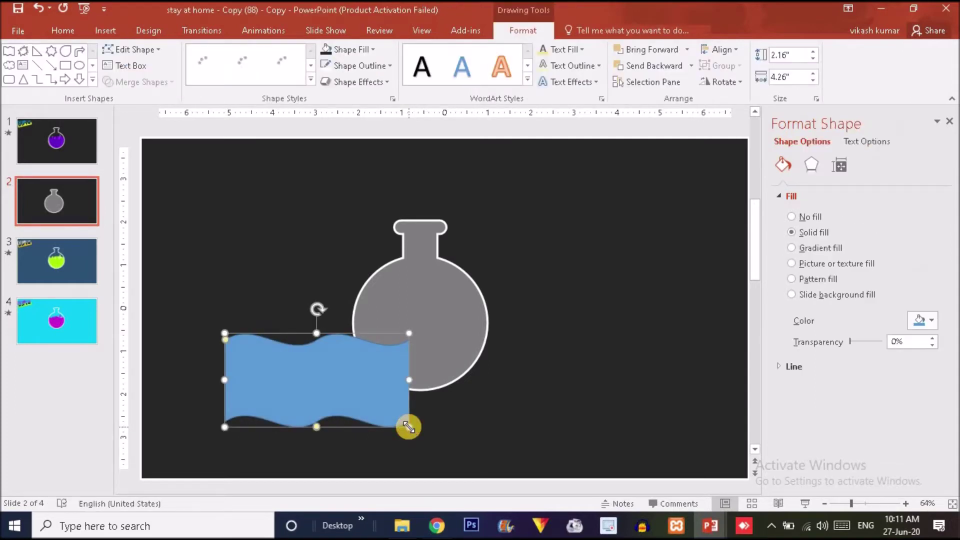
- Remove the wave's outline and place a copy directly to its right
click(359, 65)
click(373, 216)
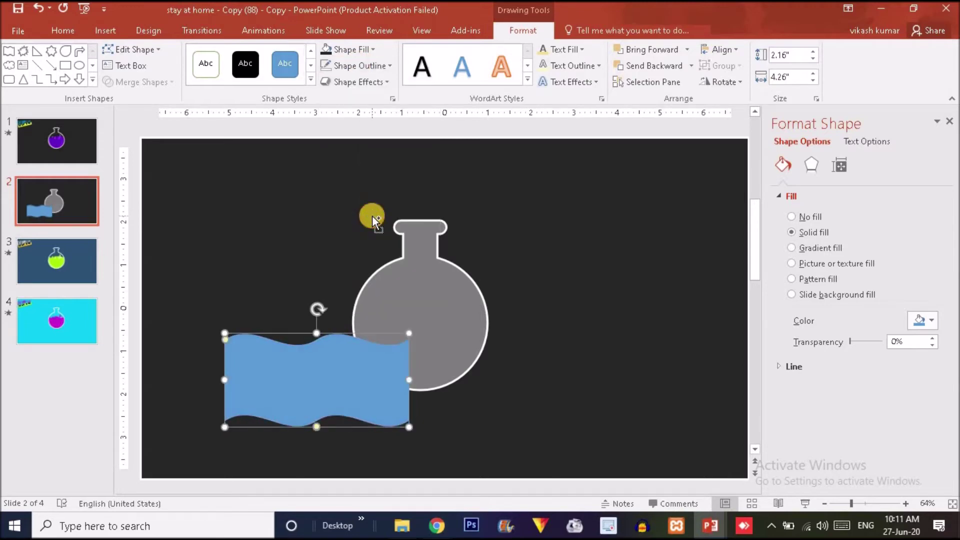
drag(299, 369, 478, 360)
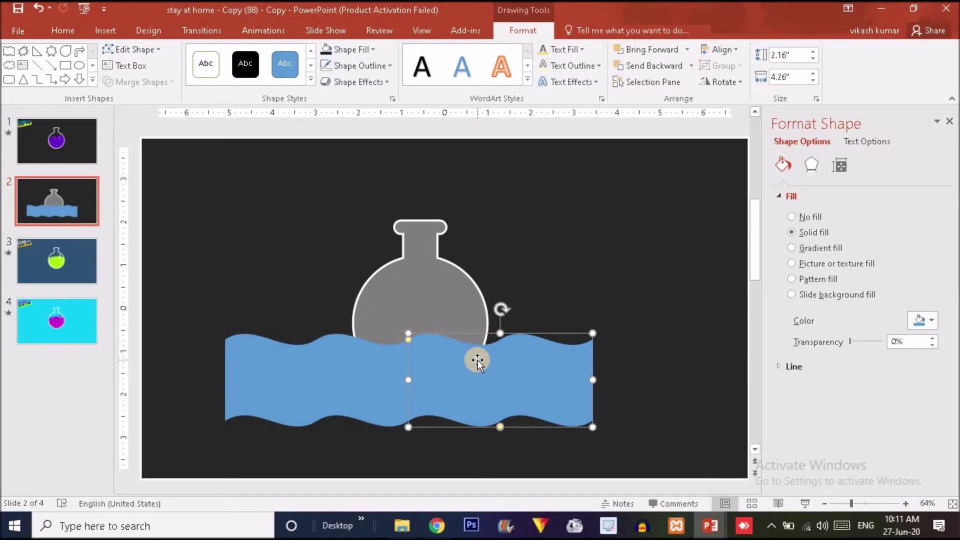
- Union the two waves into one 8.53-inch-wide shape and duplicate it
shift+click(356, 369)
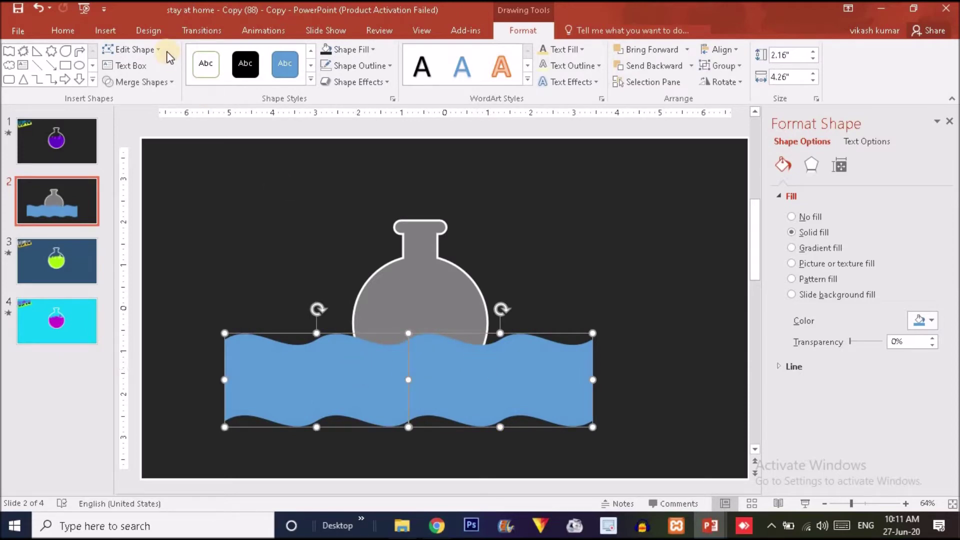
click(149, 80)
click(148, 95)
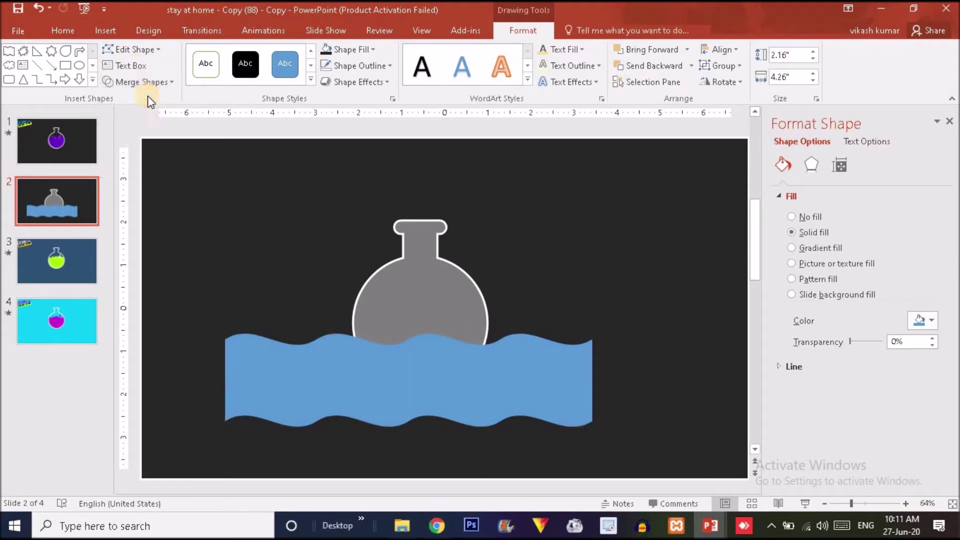
key(ctrl+d)
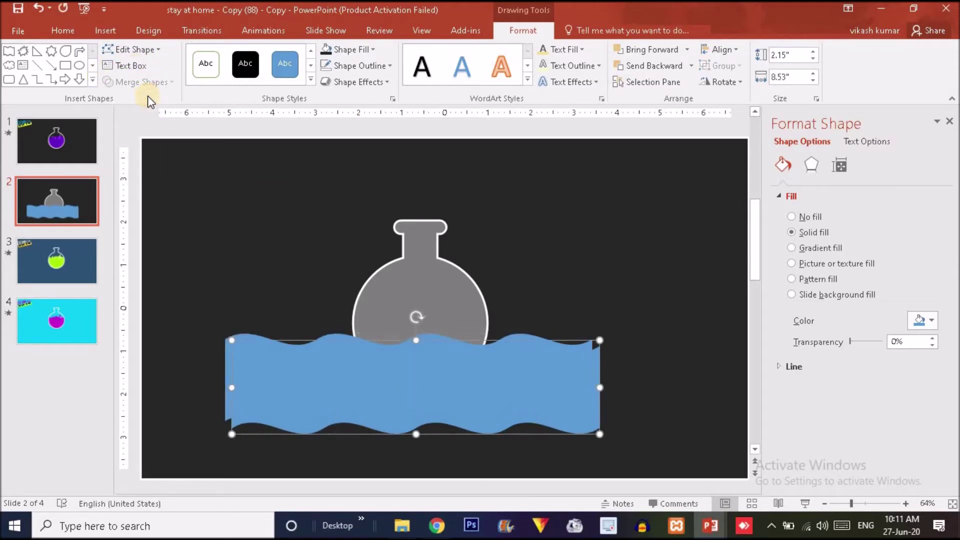
- Place one wave across the flask, stretched 2.91 inches tall, and the other lower left
drag(482, 401, 567, 441)
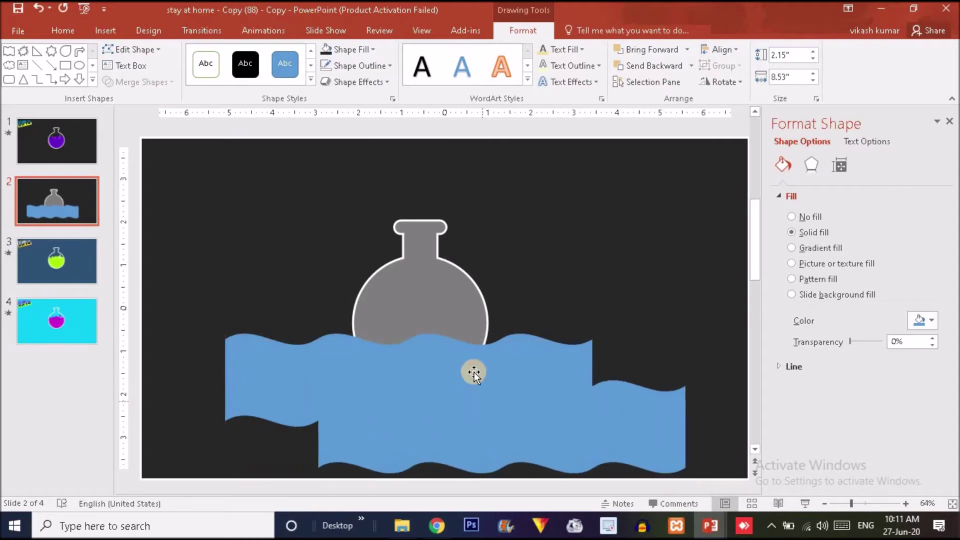
drag(463, 356, 525, 300)
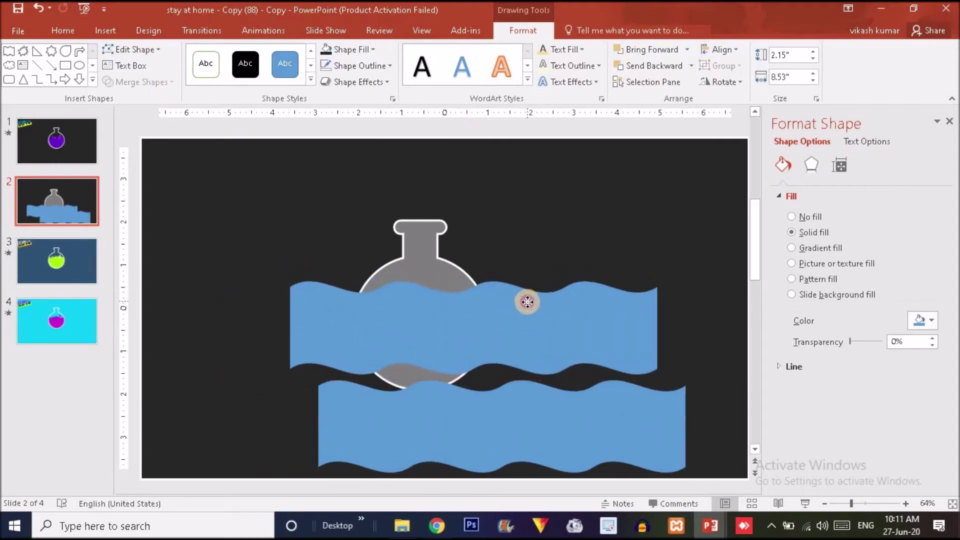
drag(493, 418, 202, 445)
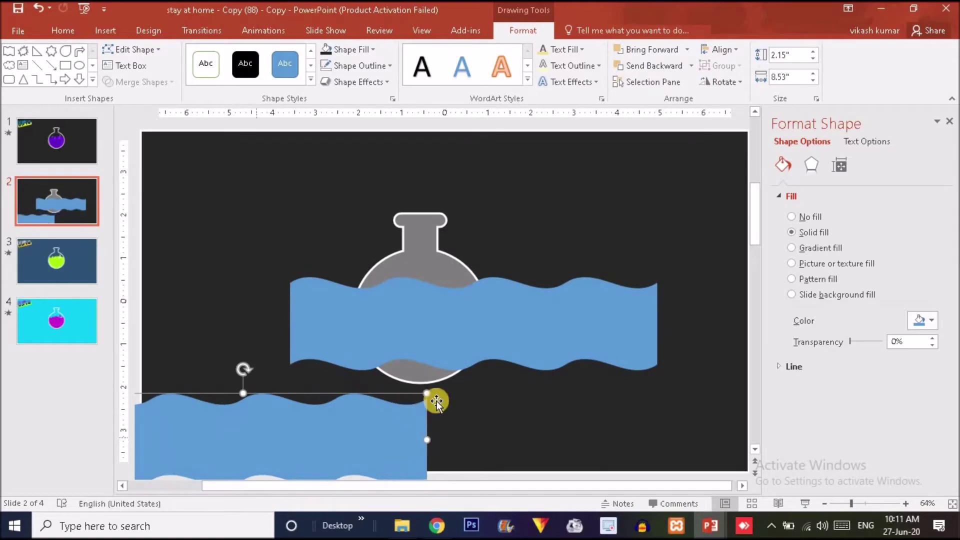
click(467, 362)
drag(478, 370, 475, 403)
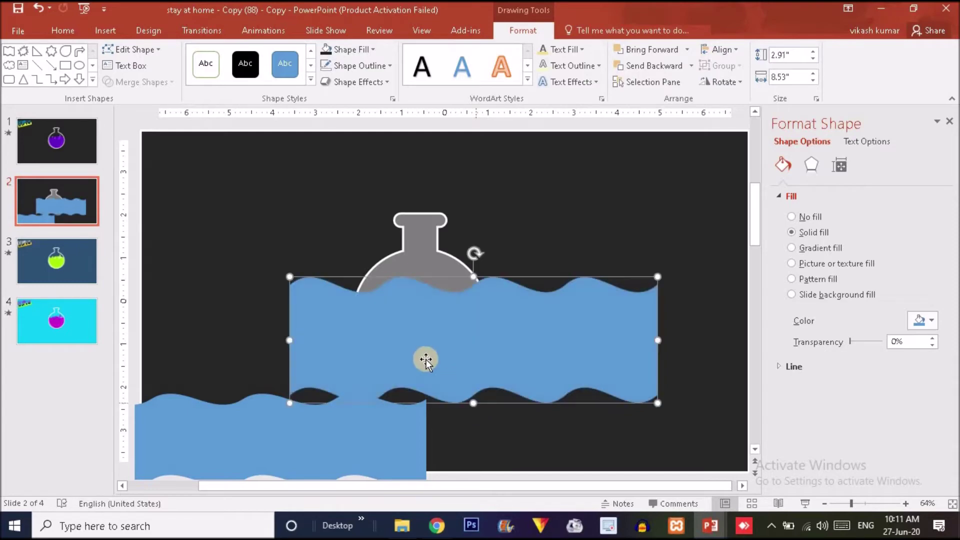
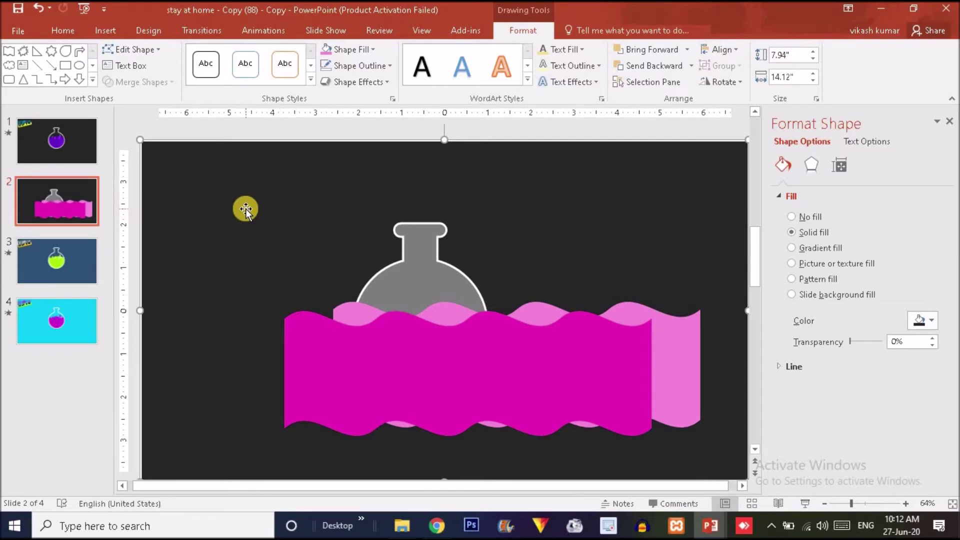
- Bring the dark cover shape to the front and shift the wave slightly up and right
right_click(245, 208)
mouse_move(307, 346)
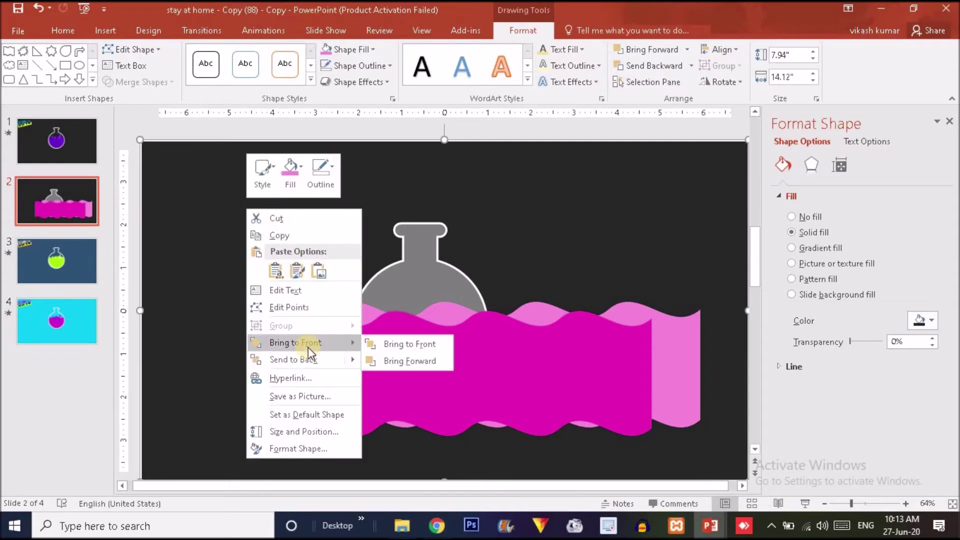
click(394, 340)
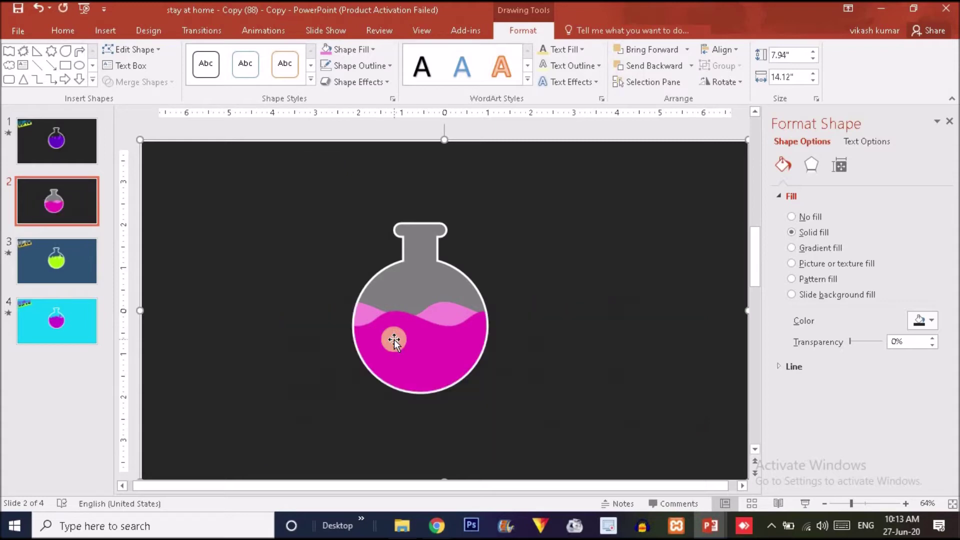
drag(413, 346, 395, 331)
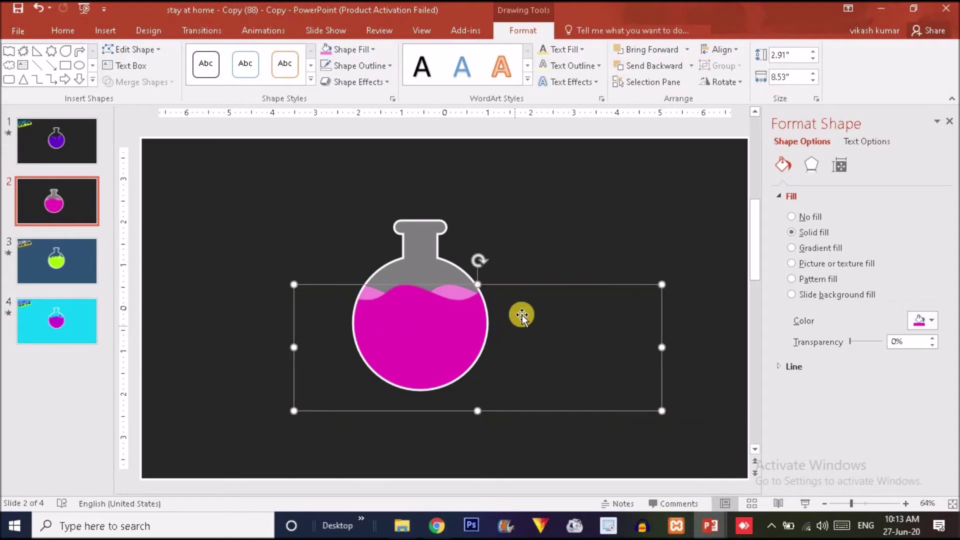
- Send the cover behind the waves, move the dark magenta wave right, and select the pink wave
right_click(254, 187)
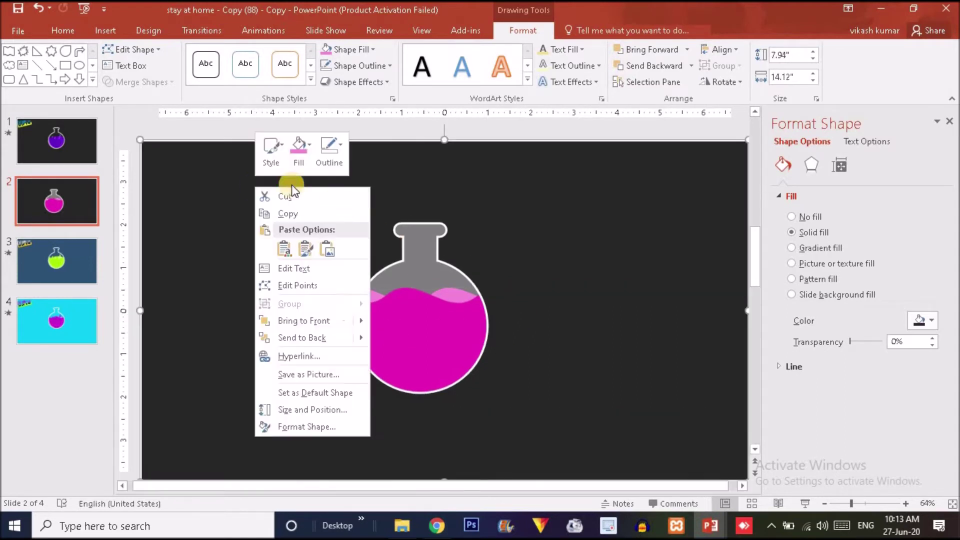
click(331, 337)
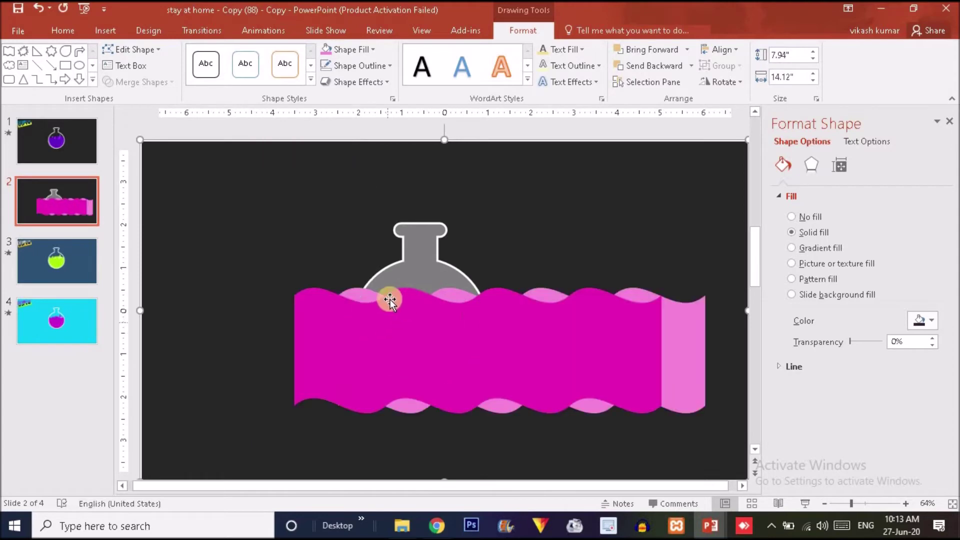
click(365, 297)
drag(388, 320, 403, 326)
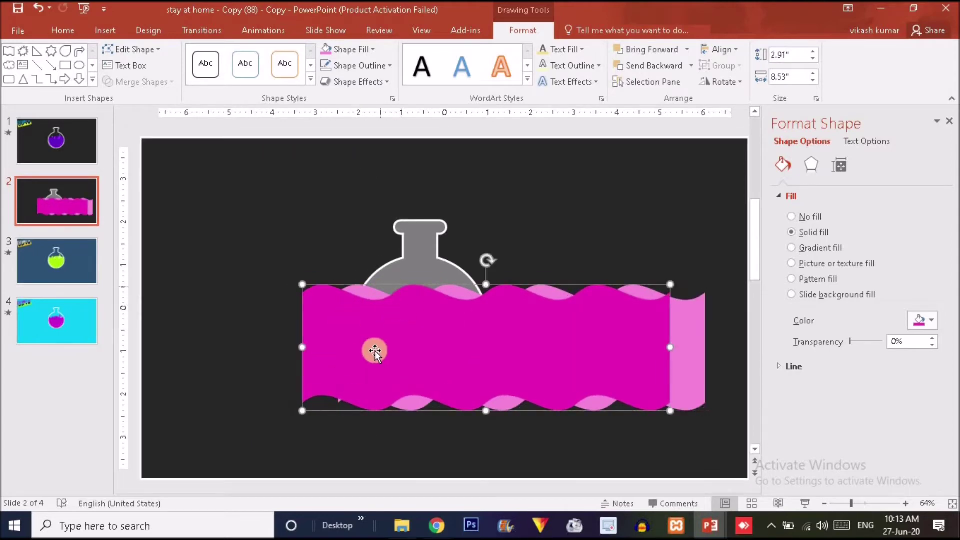
click(369, 293)
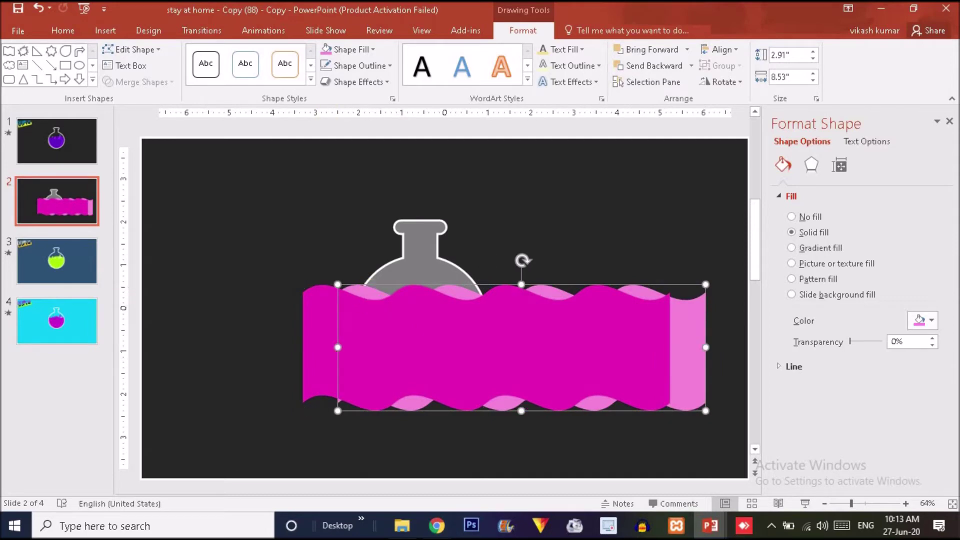
click(249, 31)
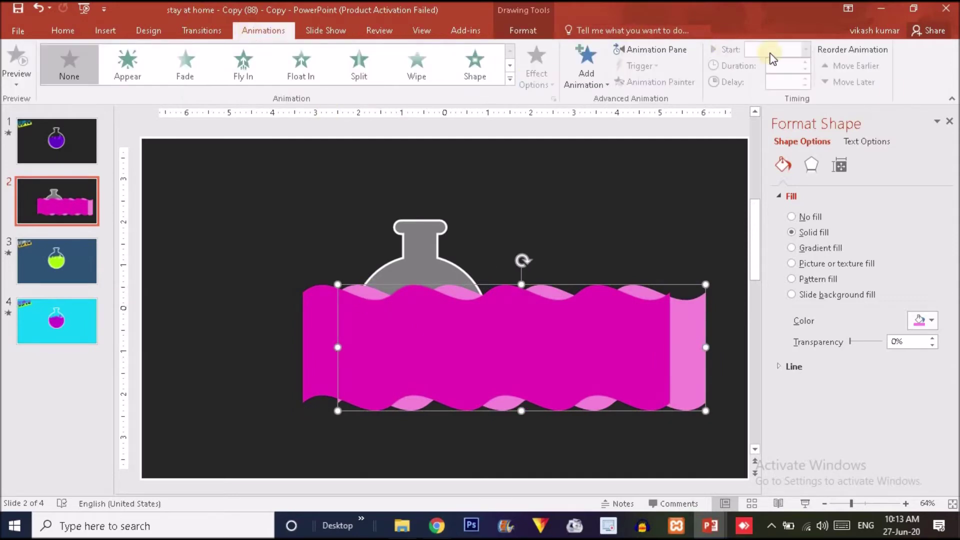
- Give the selected wave a Left motion path from More Motion Paths, with the Animation Pane shown
click(949, 122)
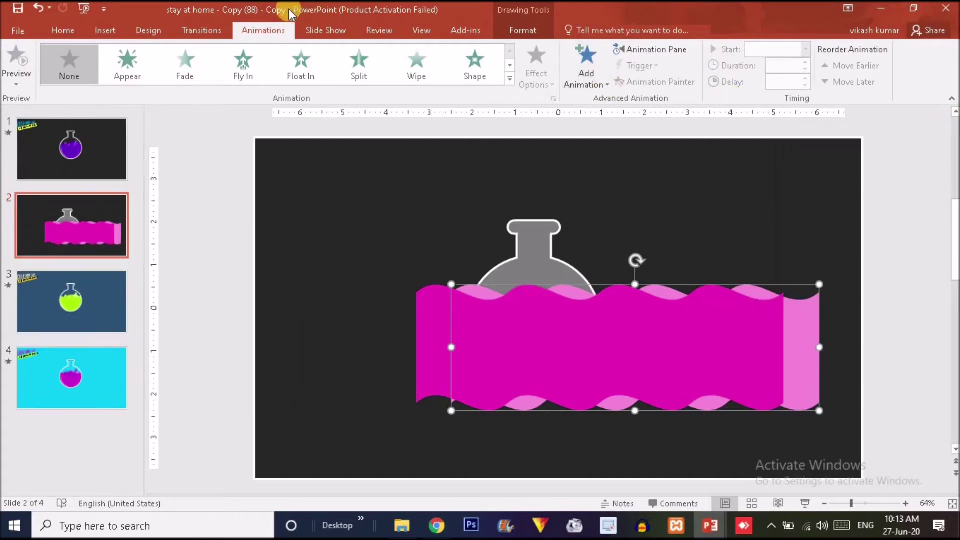
click(677, 52)
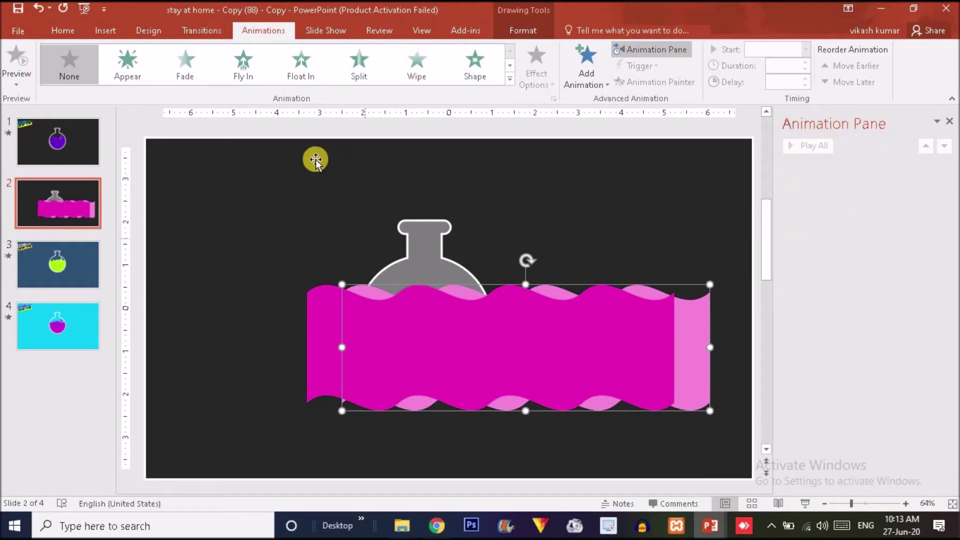
click(586, 70)
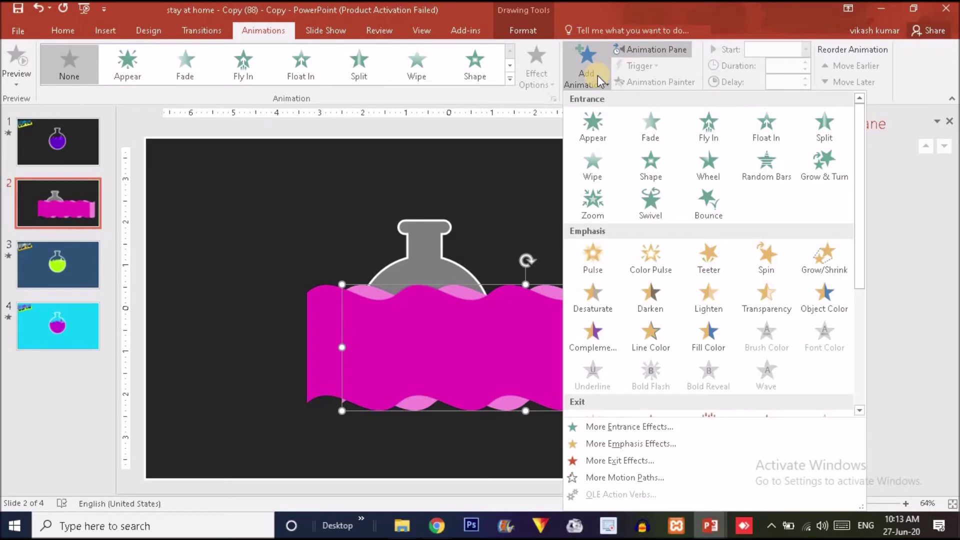
click(623, 477)
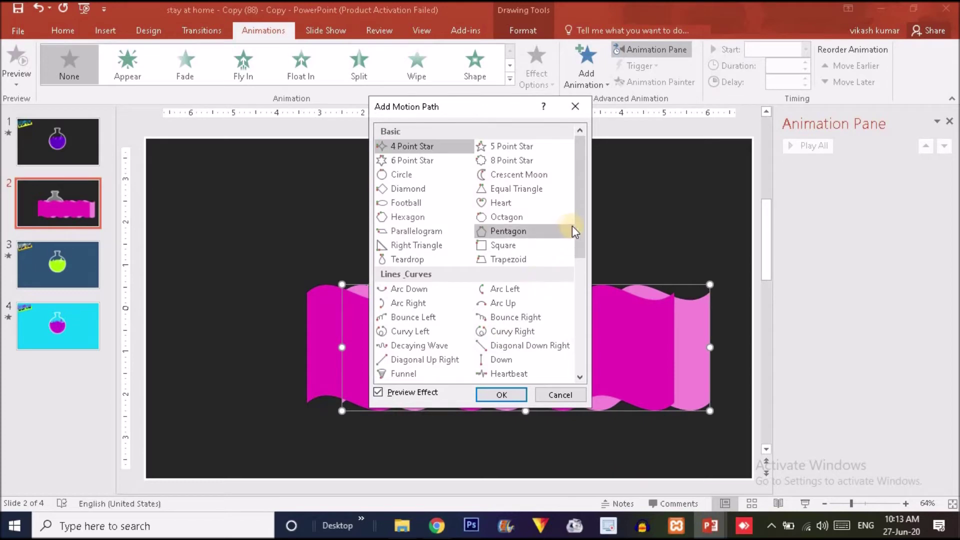
click(578, 275)
scroll(578, 275, down, 3)
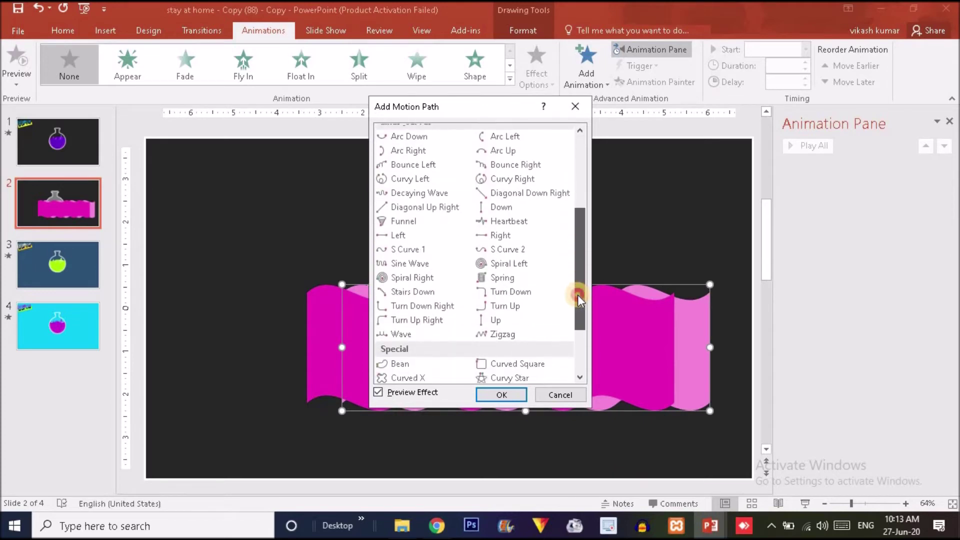
click(419, 239)
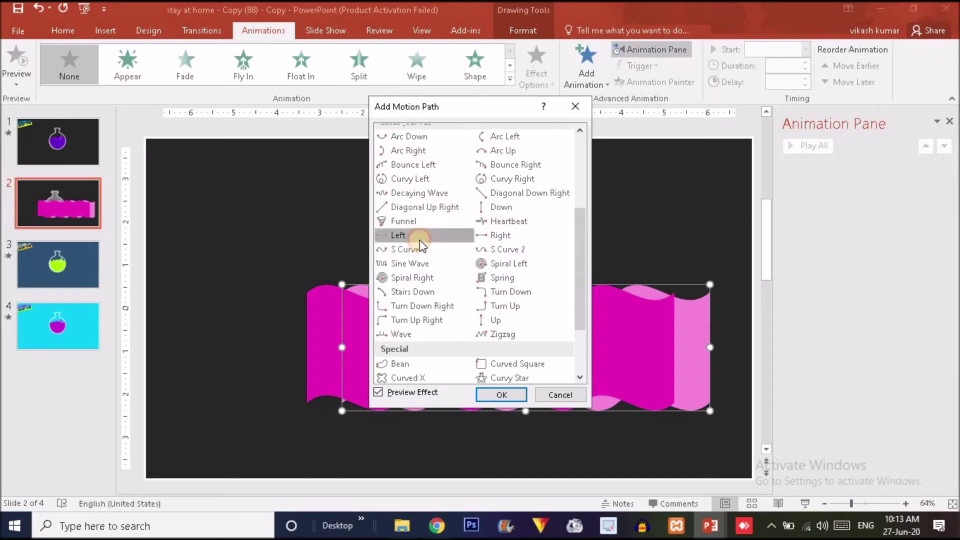
click(505, 395)
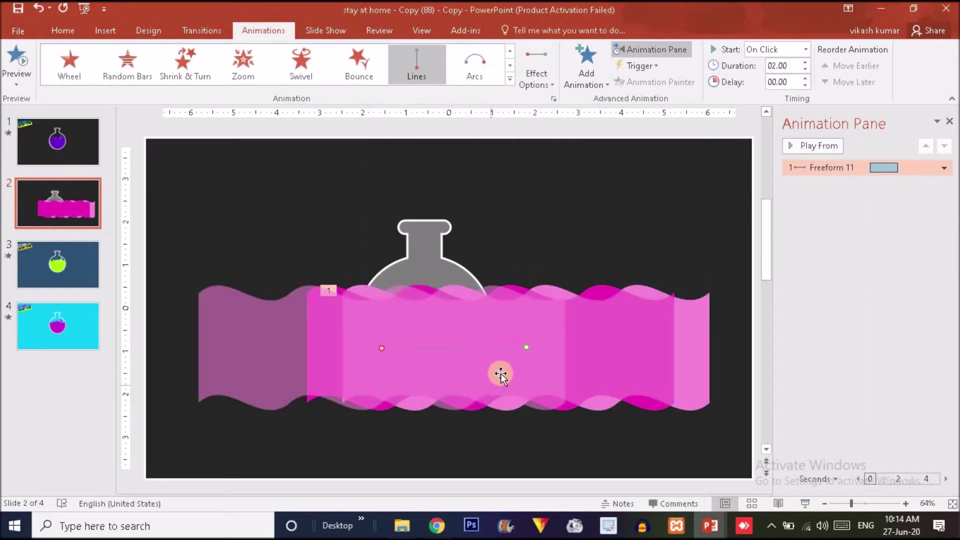
- Bring the slide-sized dark cover shape to the front and preview slide 2 as a slide show
click(600, 288)
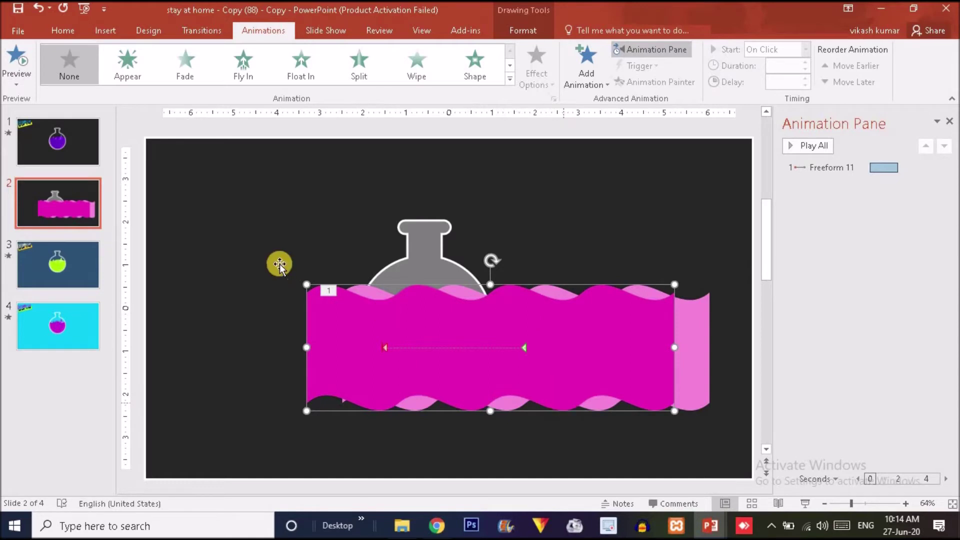
click(259, 259)
right_click(259, 259)
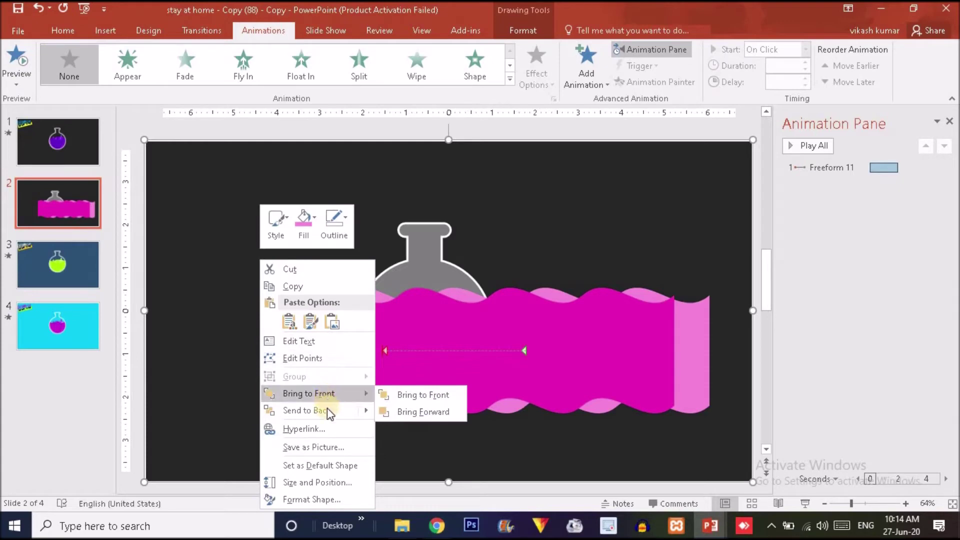
mouse_move(327, 410)
mouse_move(330, 394)
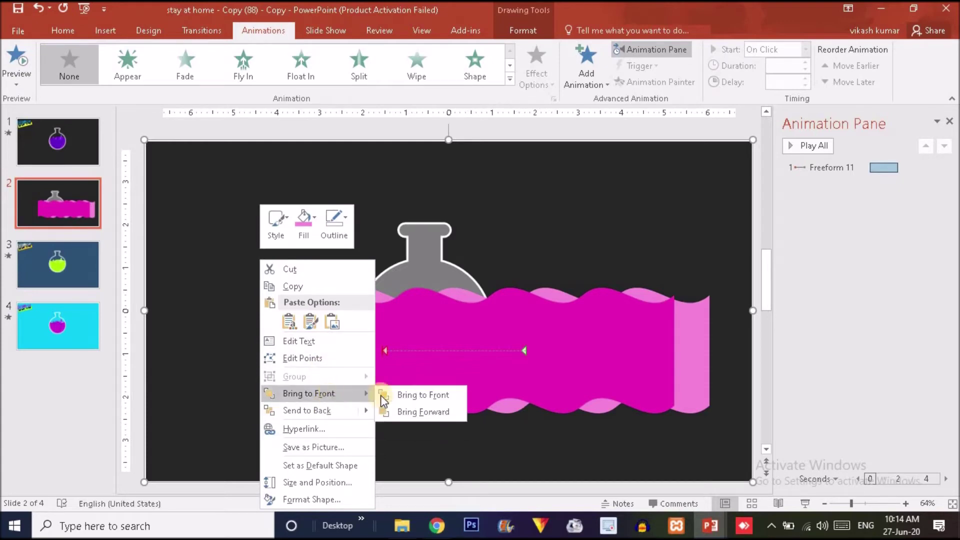
click(418, 395)
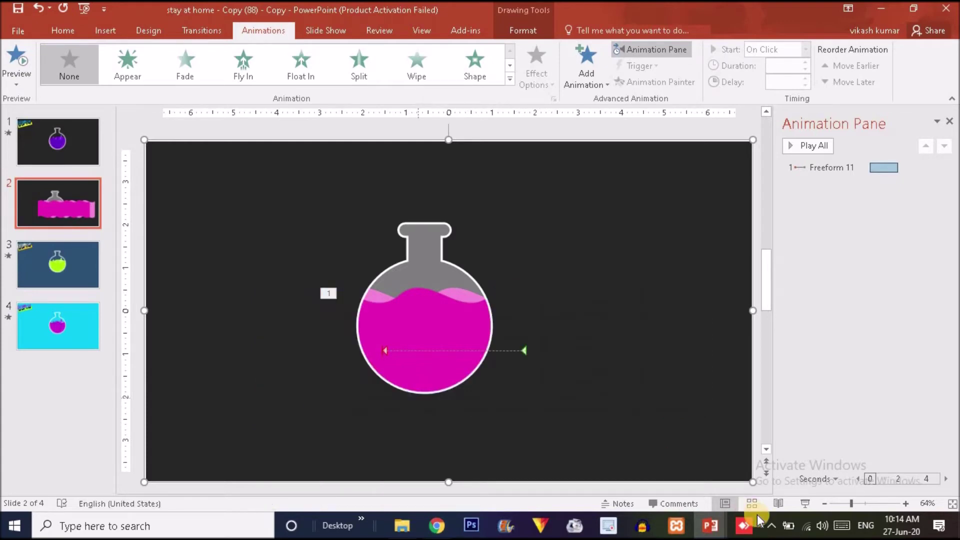
click(805, 504)
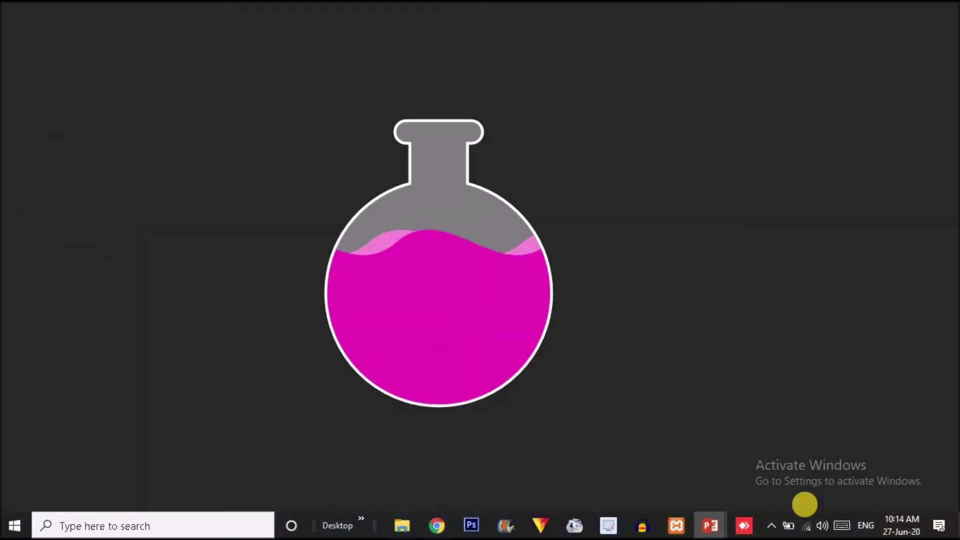
right_click(189, 160)
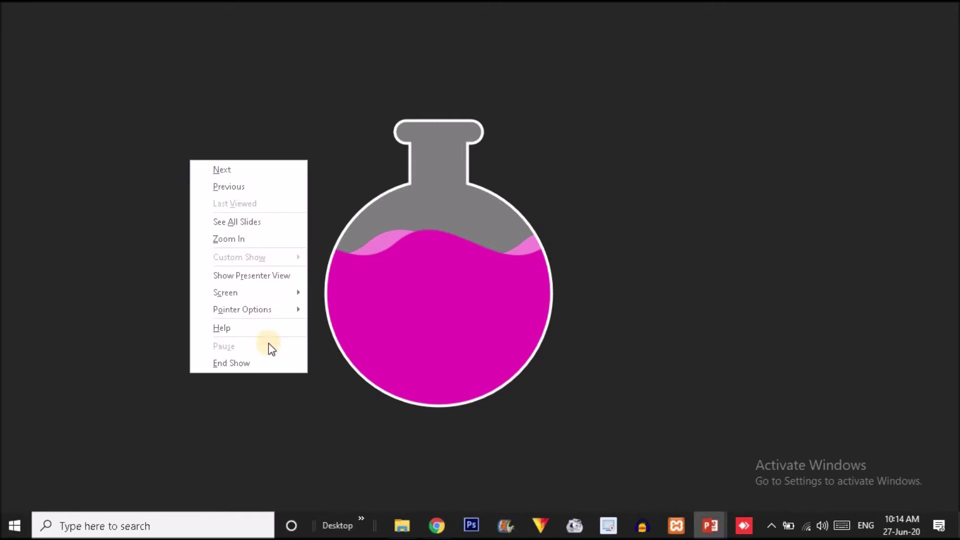
click(257, 363)
click(557, 251)
right_click(557, 251)
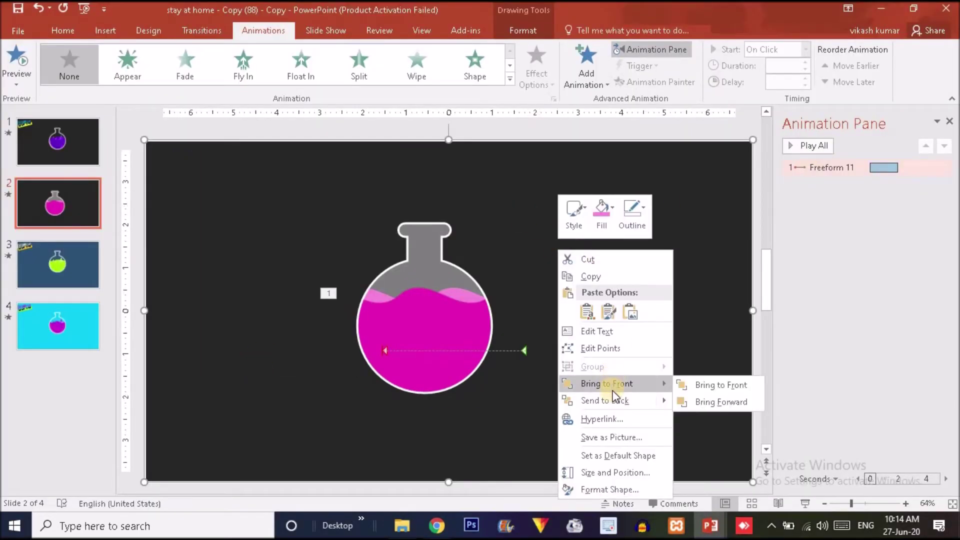
click(613, 395)
right_click(563, 293)
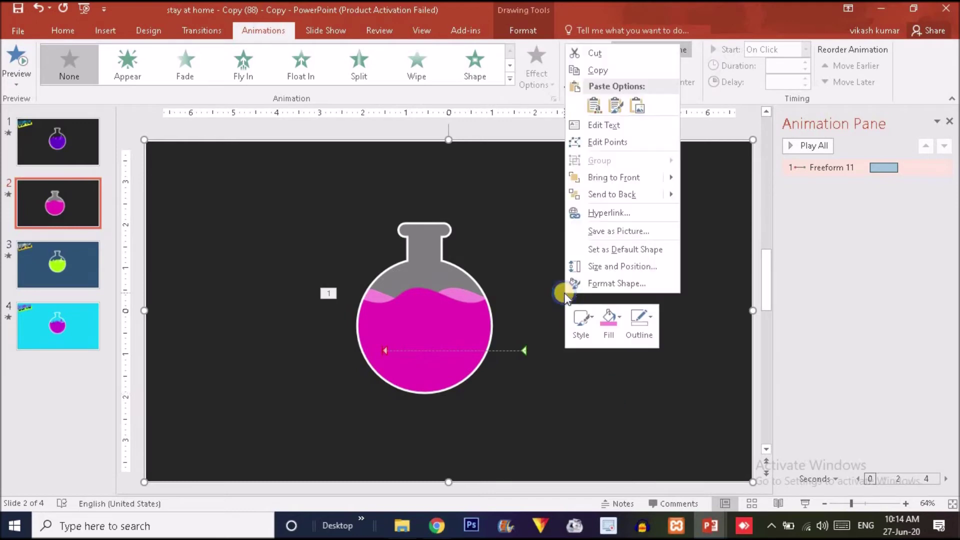
click(806, 200)
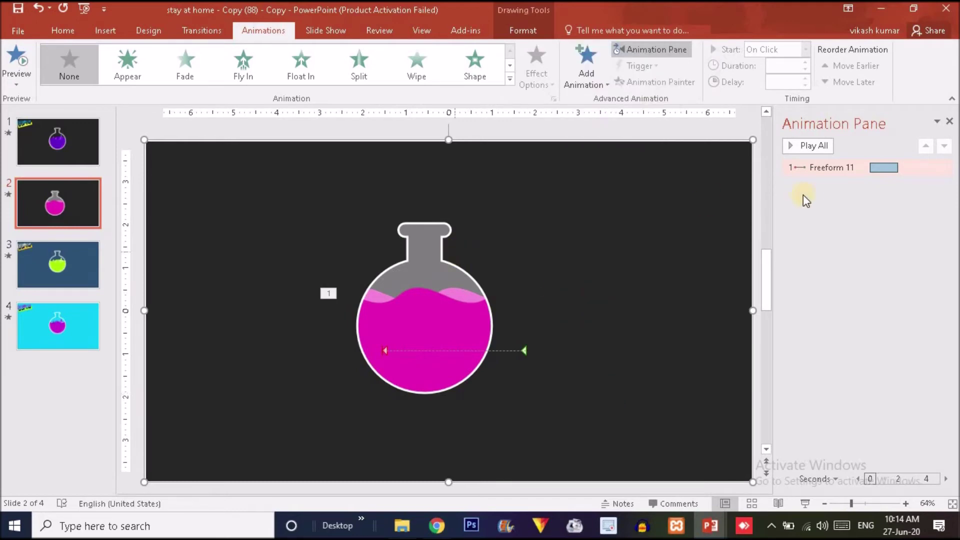
- Set Freeform 11's motion to 0 sec smooth start and repeat Until End of Slide
double_click(846, 170)
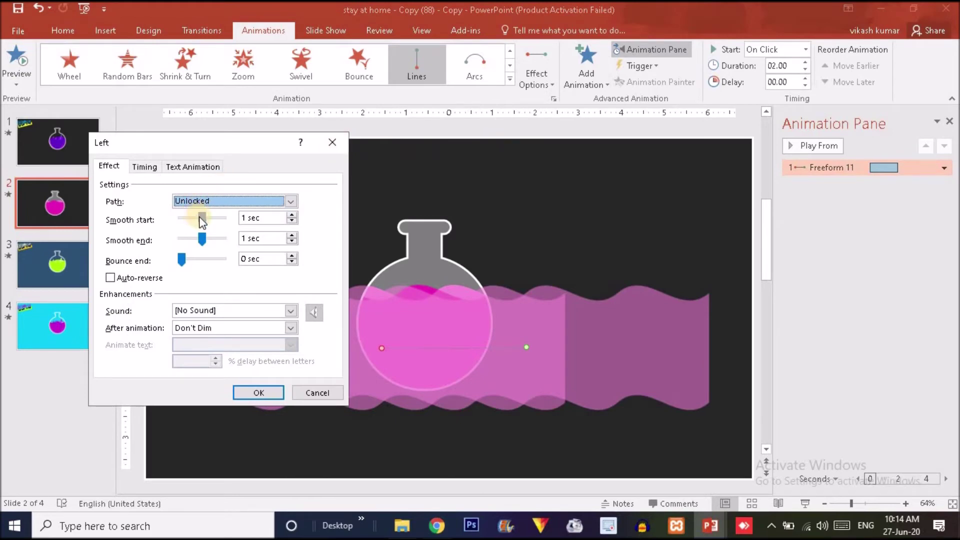
drag(201, 220, 150, 221)
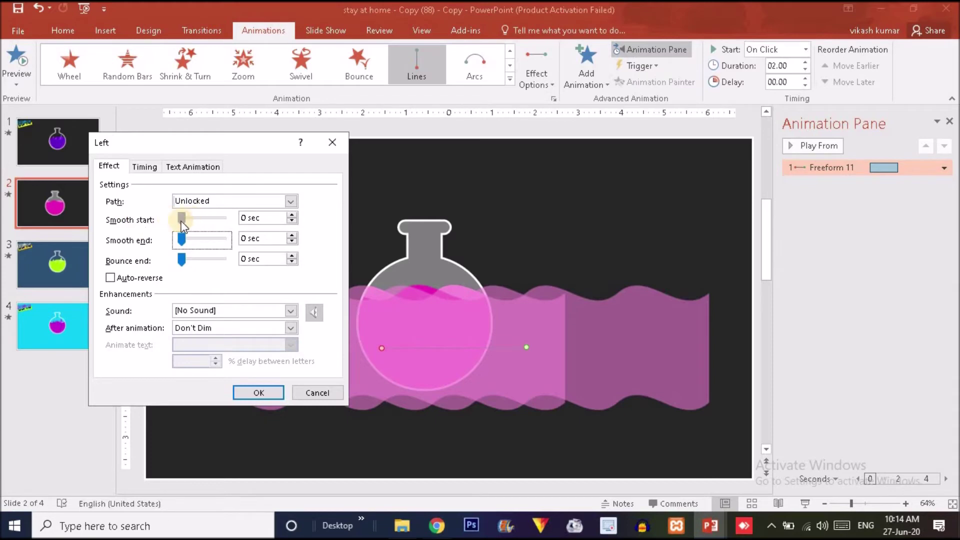
click(149, 165)
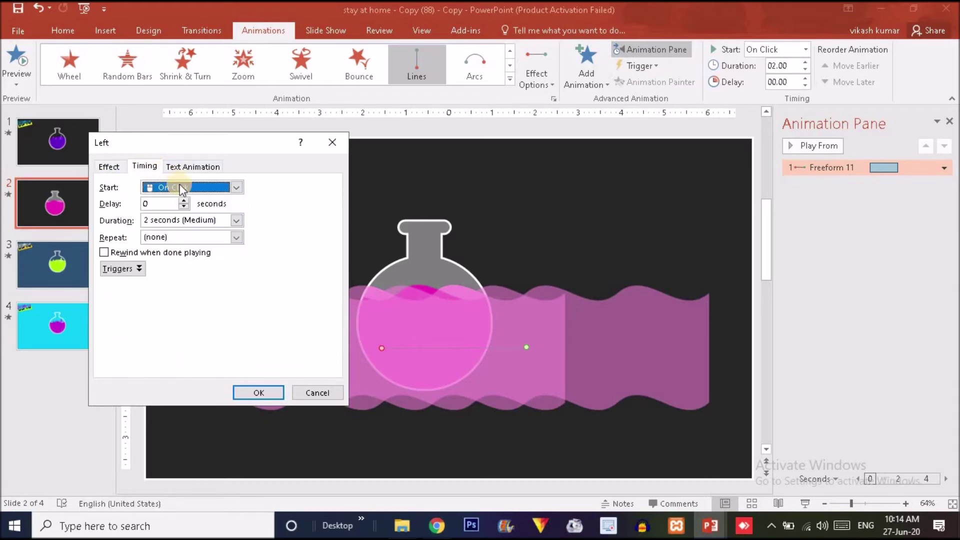
click(239, 239)
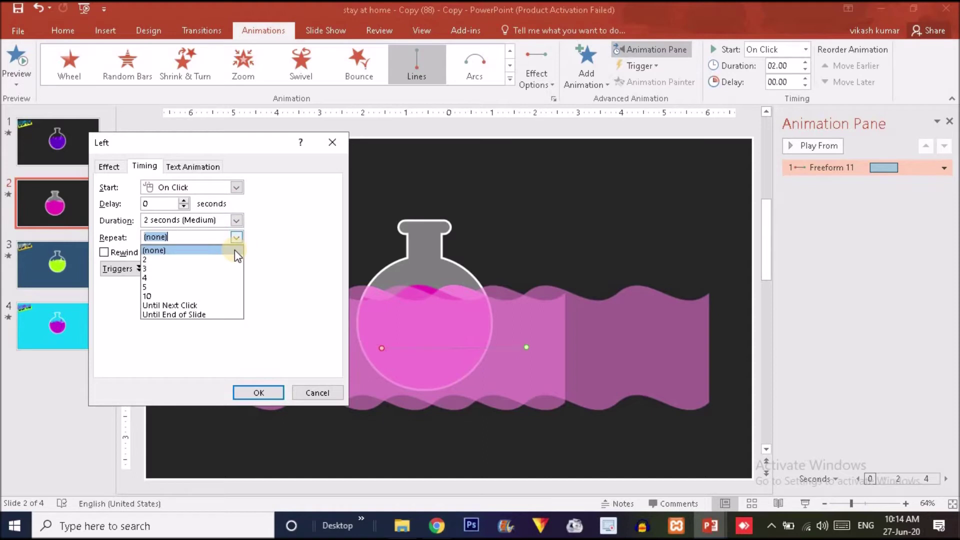
click(218, 314)
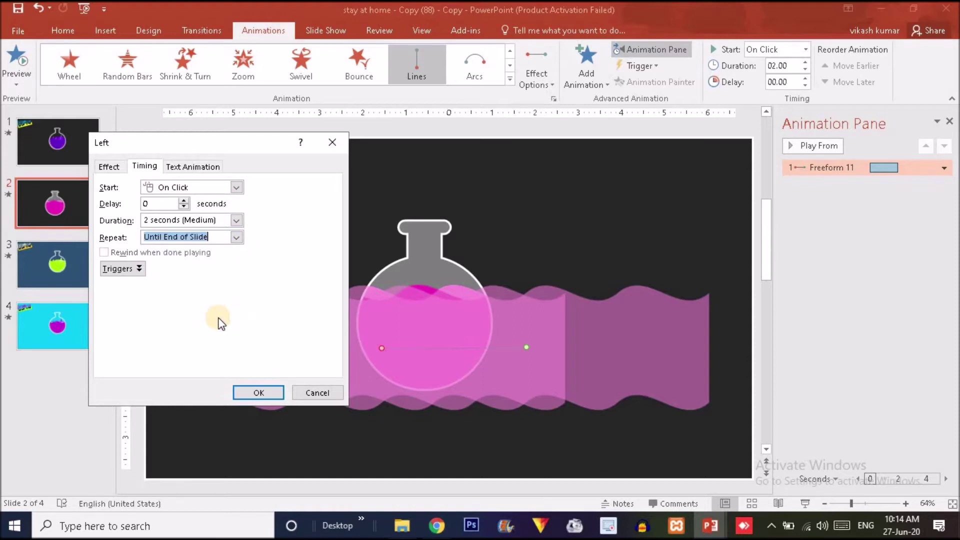
click(258, 393)
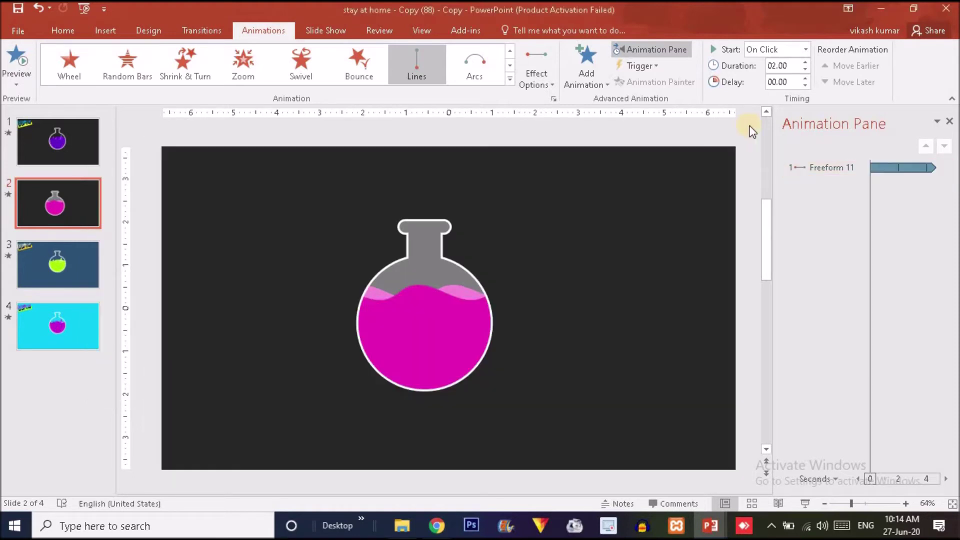
- Lengthen Freeform 11's motion to 04.75 seconds and preview all the slide's animations
click(805, 63)
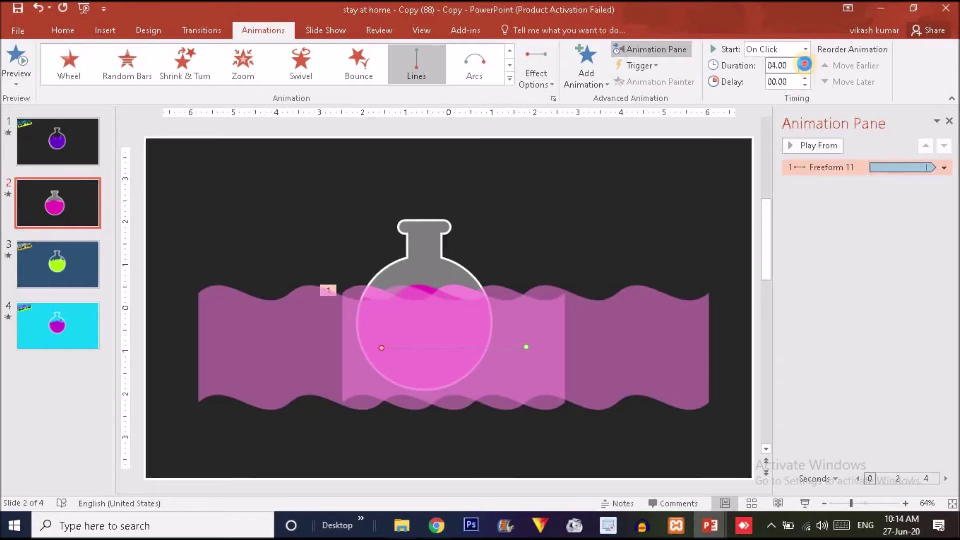
click(831, 217)
click(816, 150)
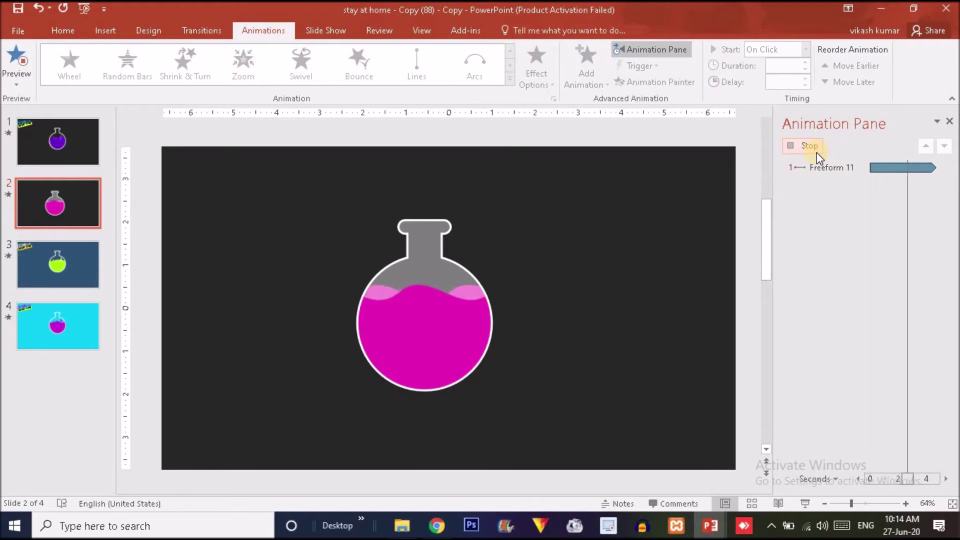
double_click(844, 170)
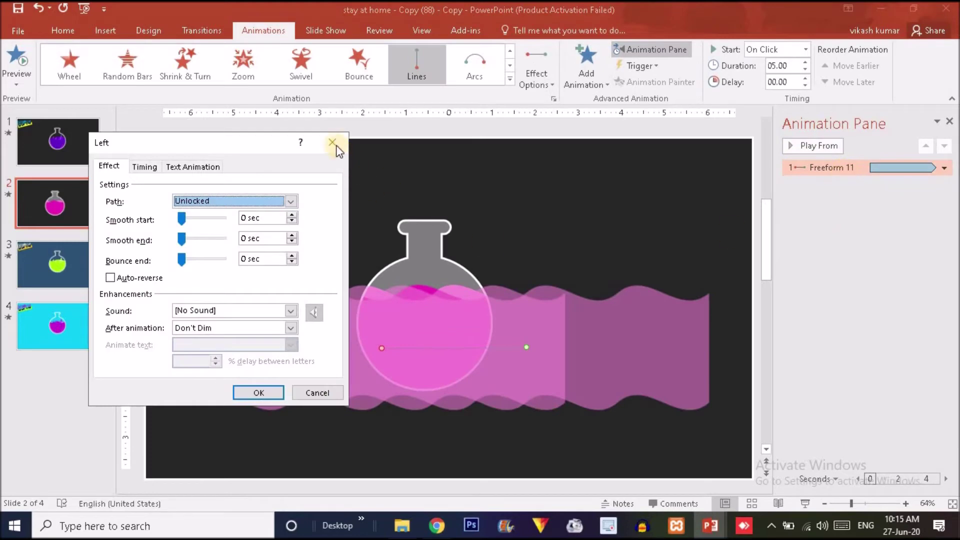
key(Escape)
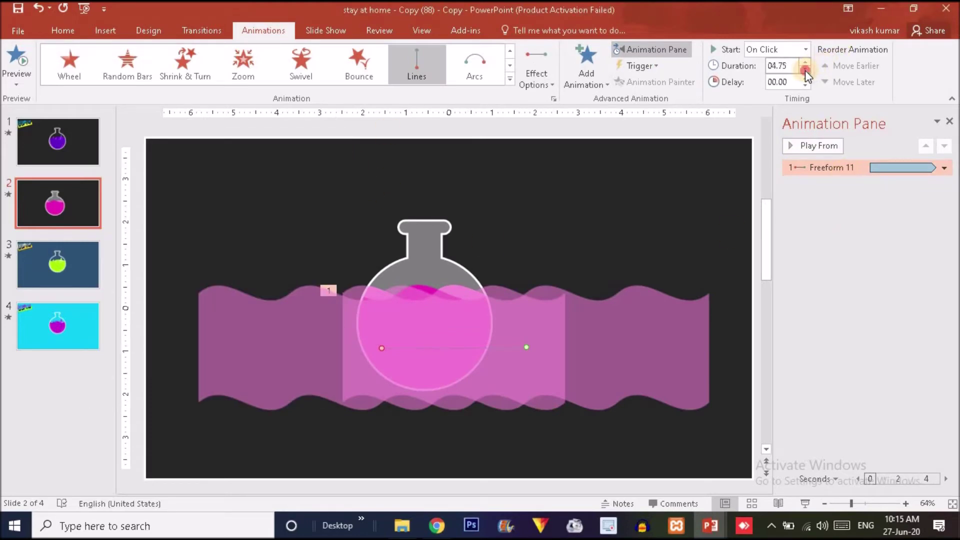
- Select the other wave shape behind the flask to give it an animation
click(871, 310)
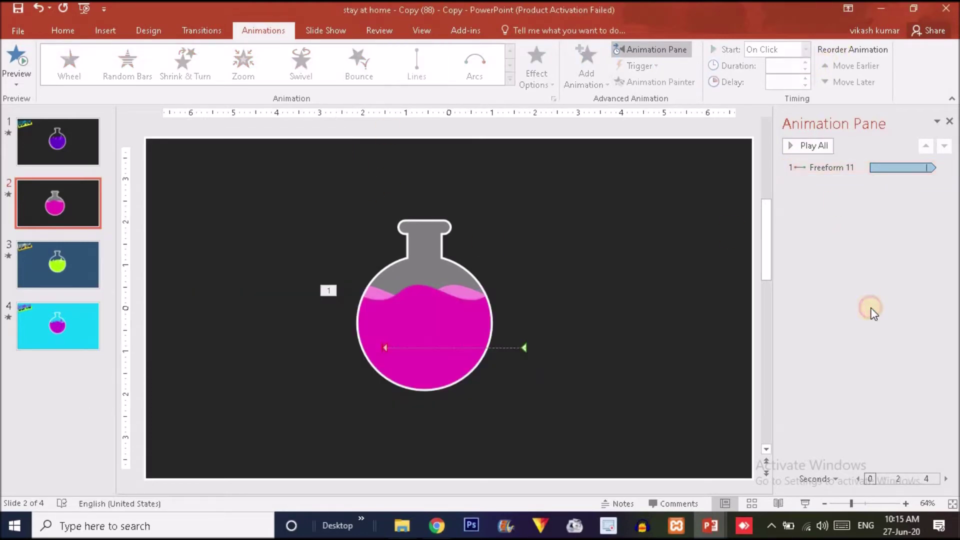
click(447, 322)
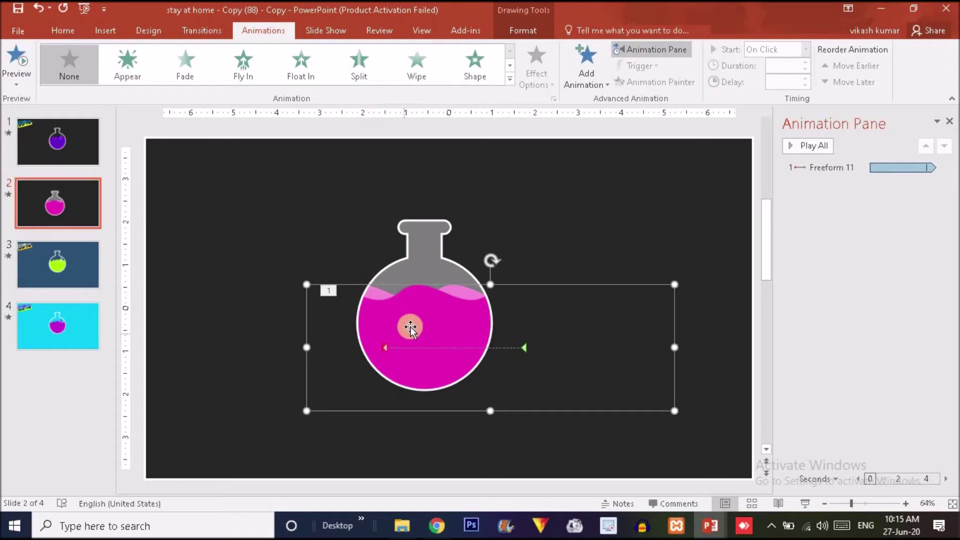
click(580, 75)
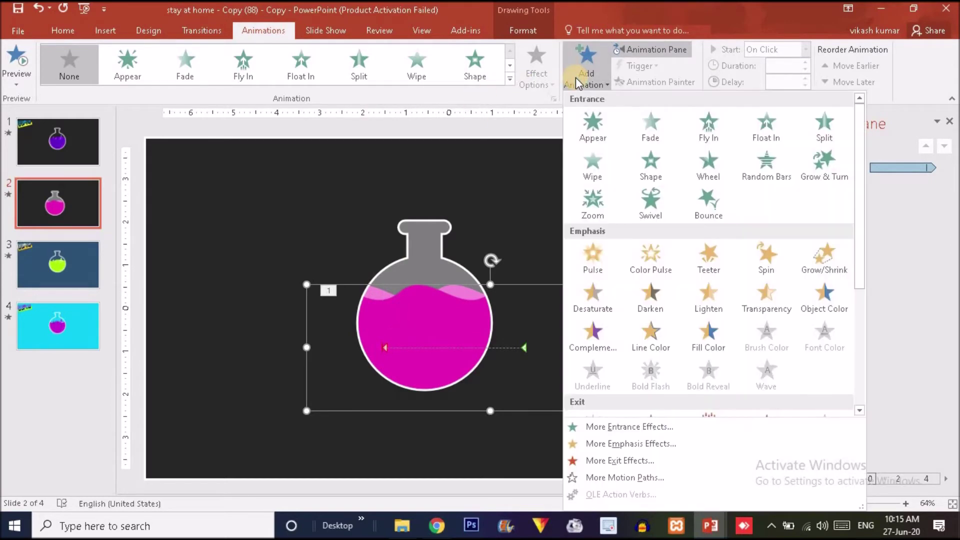
- Add a Right motion path to Freeform 9 and set its smooth start to 0 sec
click(615, 479)
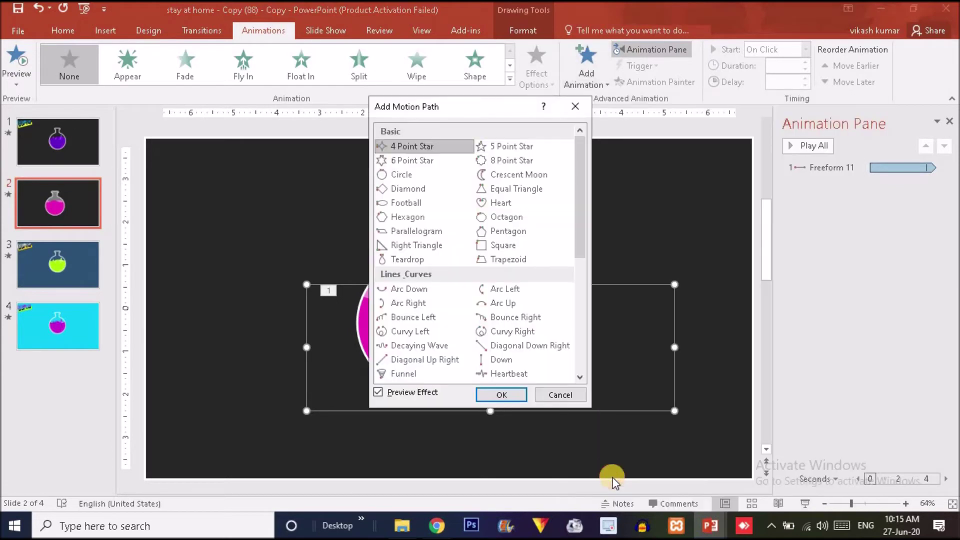
click(584, 272)
drag(586, 275, 586, 302)
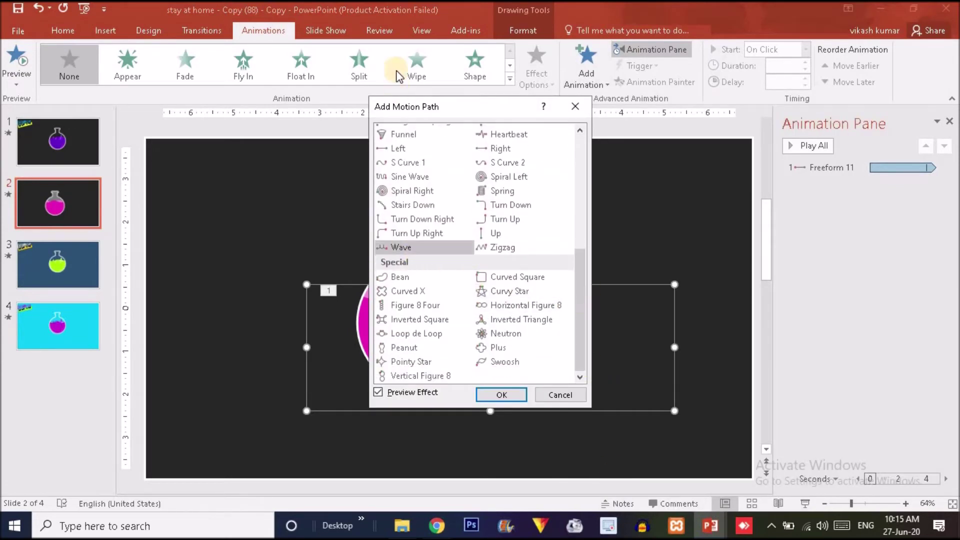
click(505, 149)
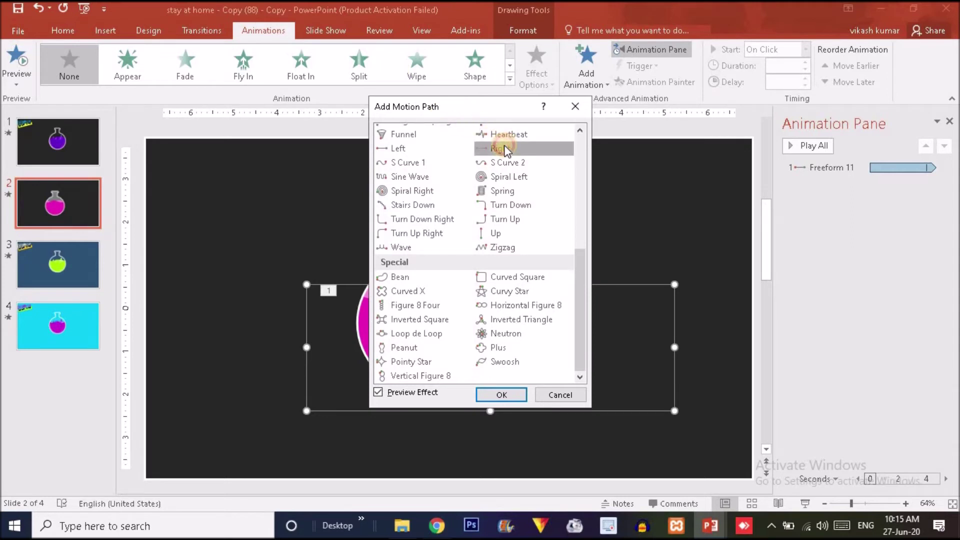
click(492, 395)
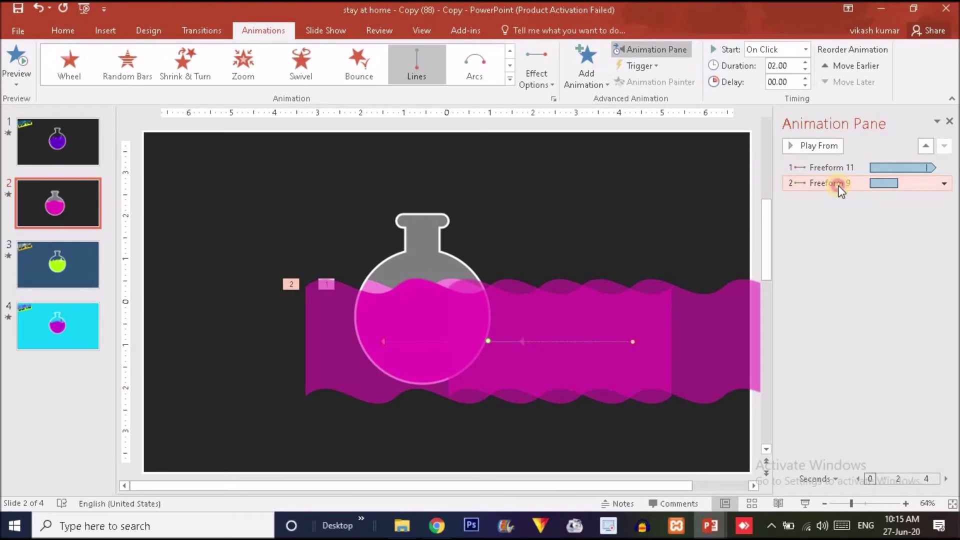
double_click(837, 185)
drag(204, 217, 138, 231)
- Make Freeform 9 repeat Until End of Slide with a 04.25-second duration
click(144, 167)
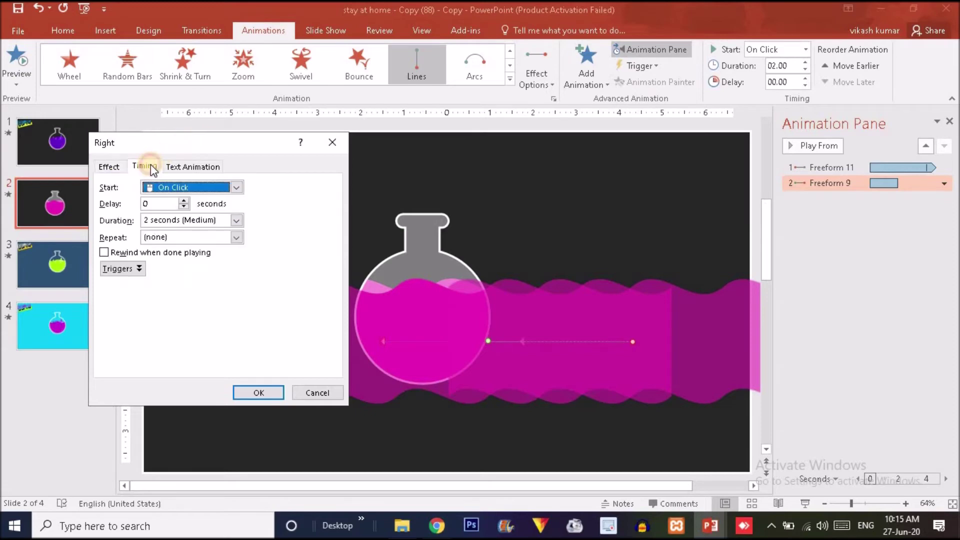
click(237, 237)
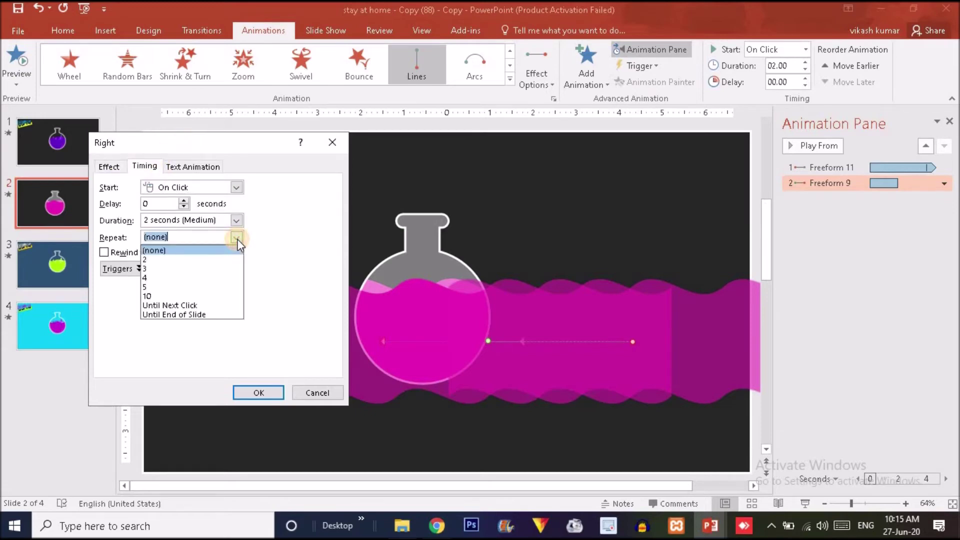
click(206, 314)
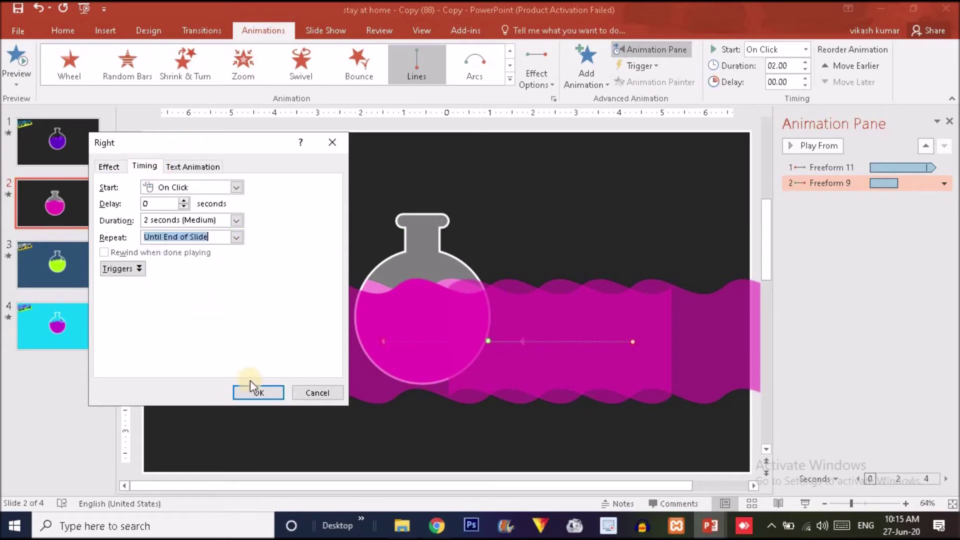
click(258, 393)
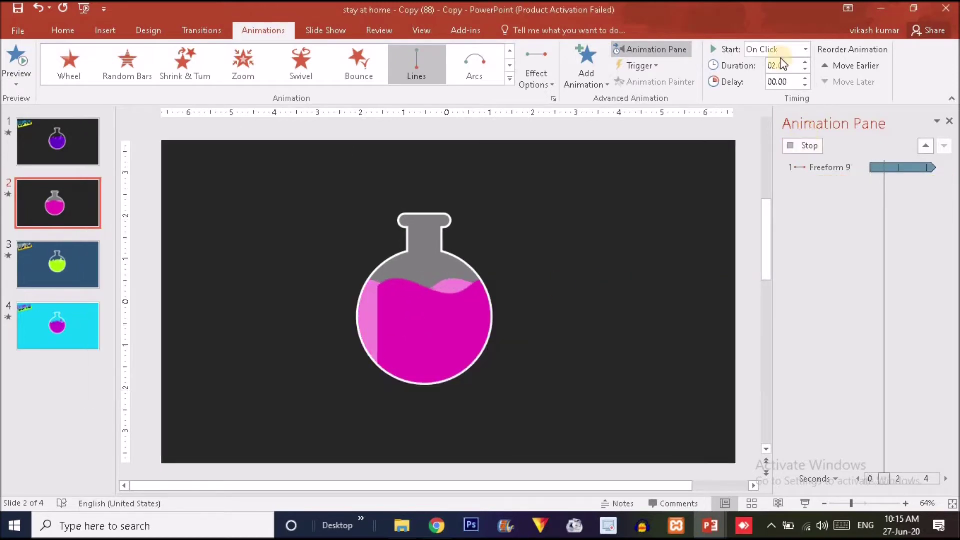
click(805, 62)
click(805, 62)
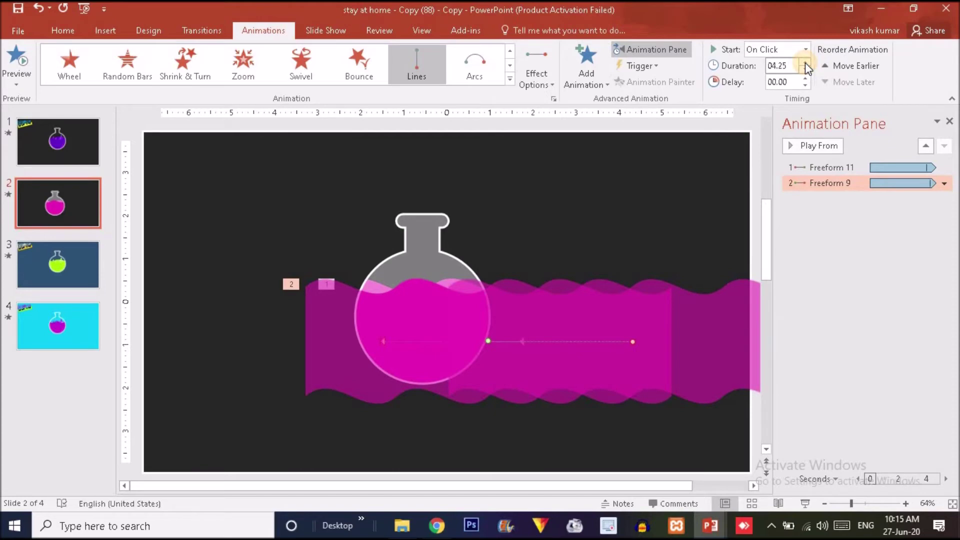
click(805, 62)
- Drag the second wave left past the slide's edge and run the slide show
click(520, 320)
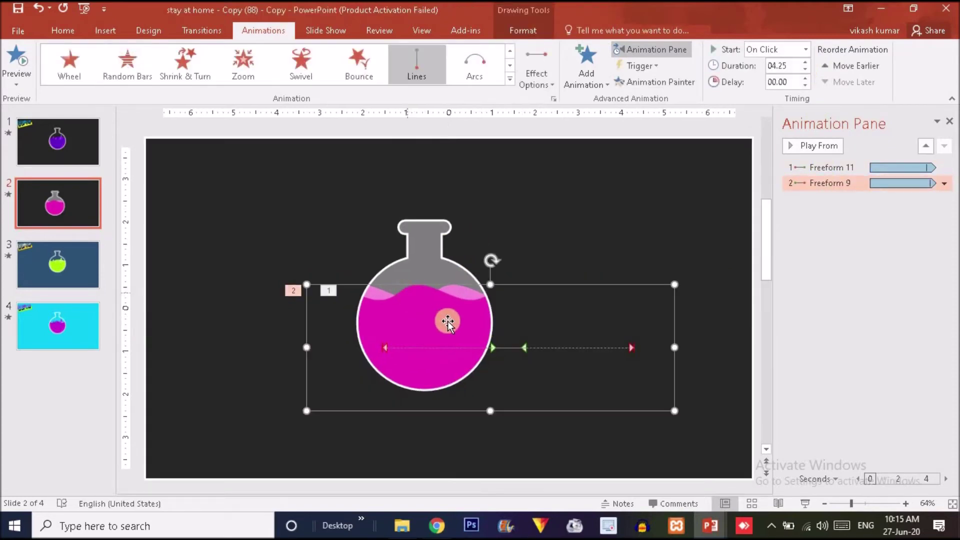
drag(448, 321, 322, 309)
drag(439, 317, 352, 342)
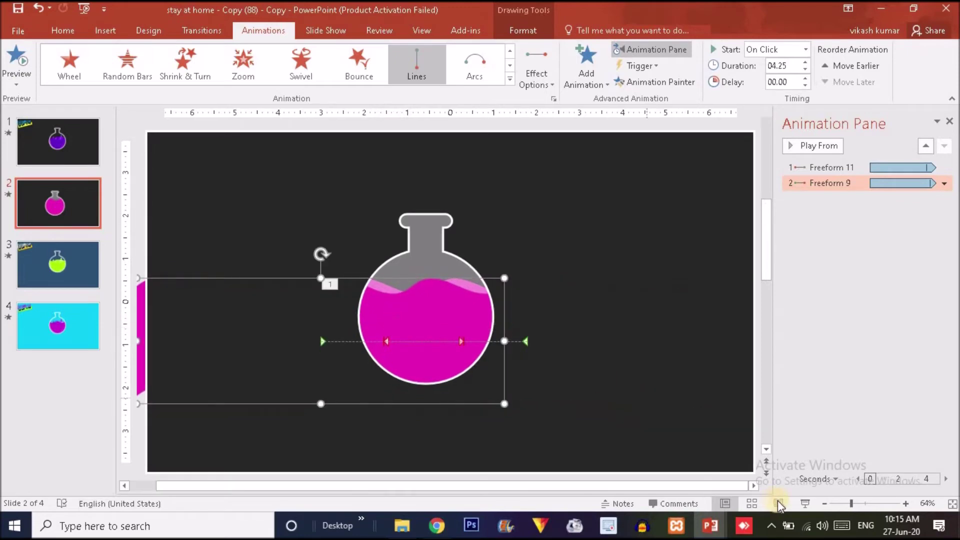
click(803, 503)
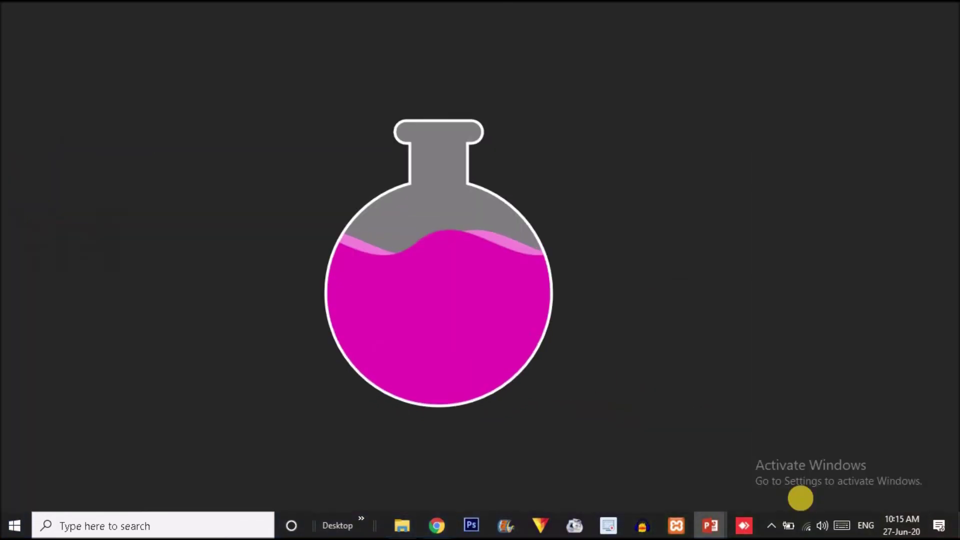
- End the show, set Freeform 9 to start With Previous, and replay the slide show
right_click(310, 190)
click(375, 392)
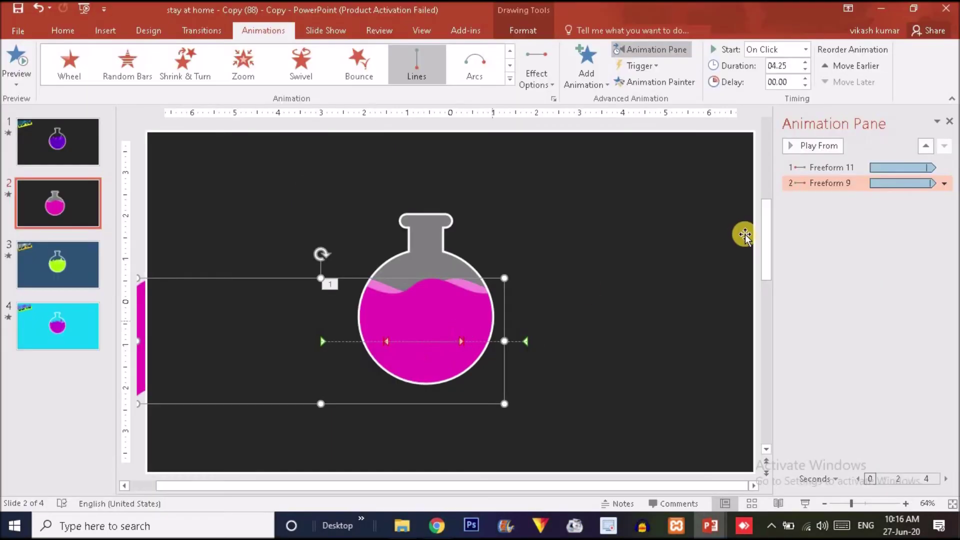
click(833, 183)
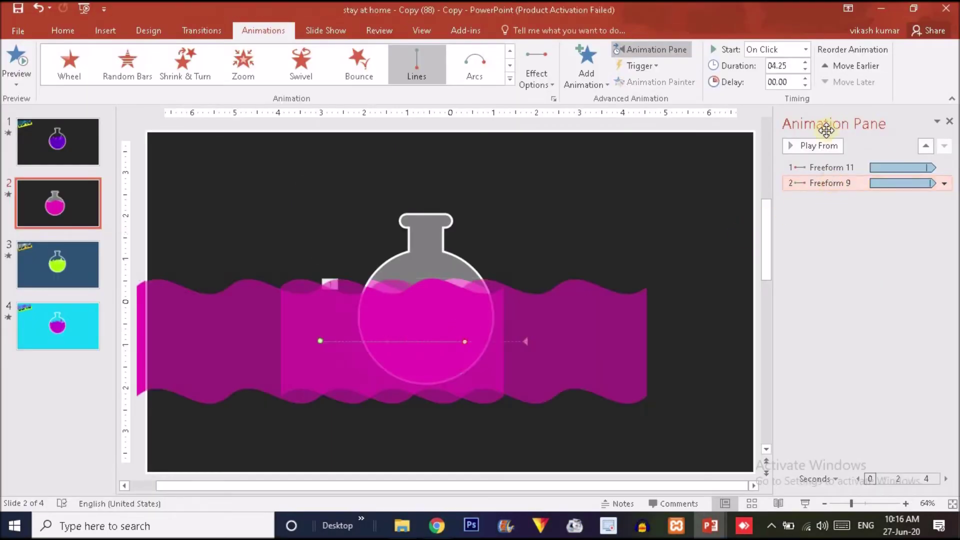
click(806, 49)
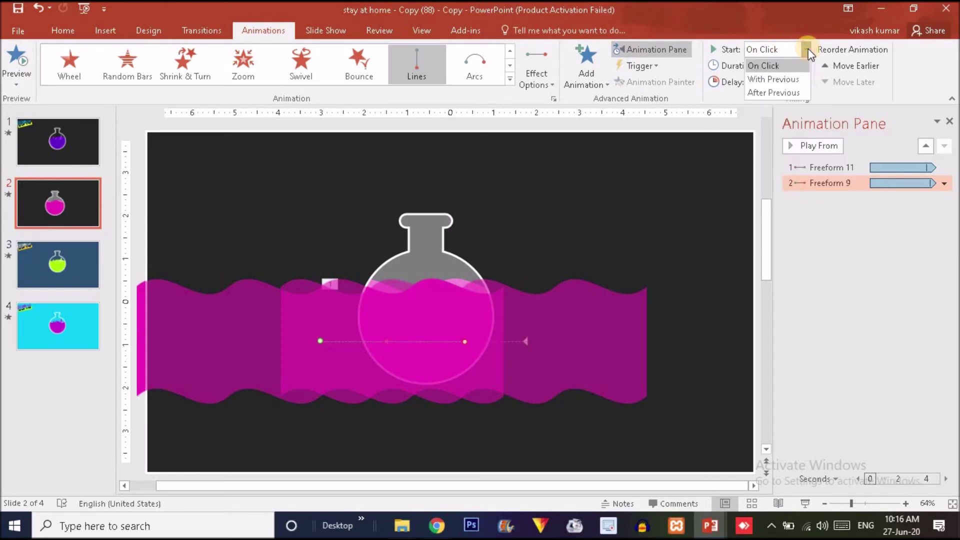
click(801, 80)
click(815, 287)
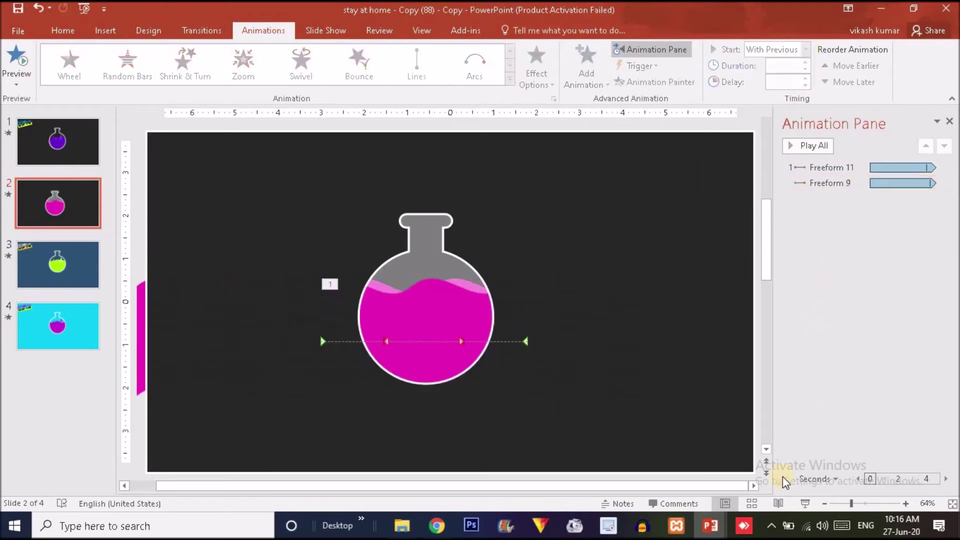
click(803, 504)
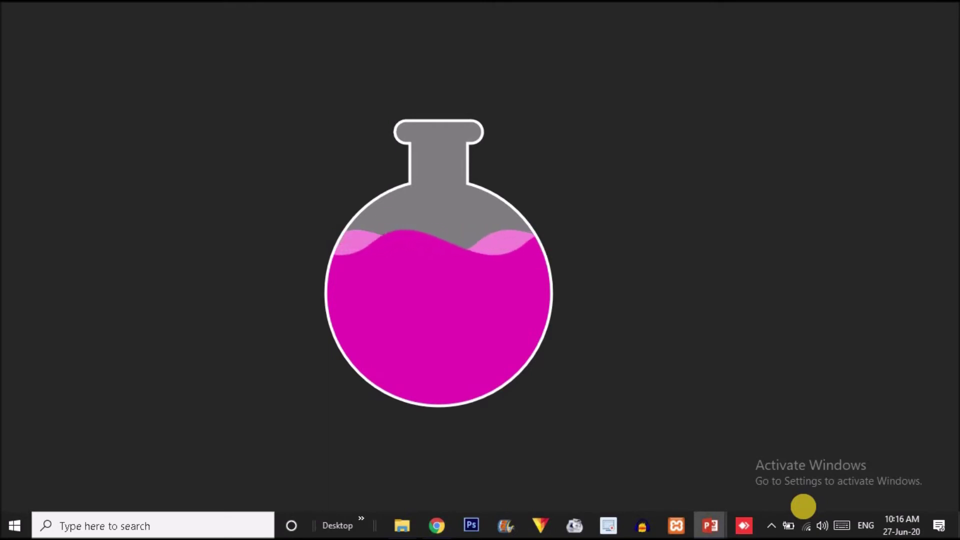
- End the slide show, nudge the wider first wave into place, and go to slide 1
right_click(517, 474)
click(566, 463)
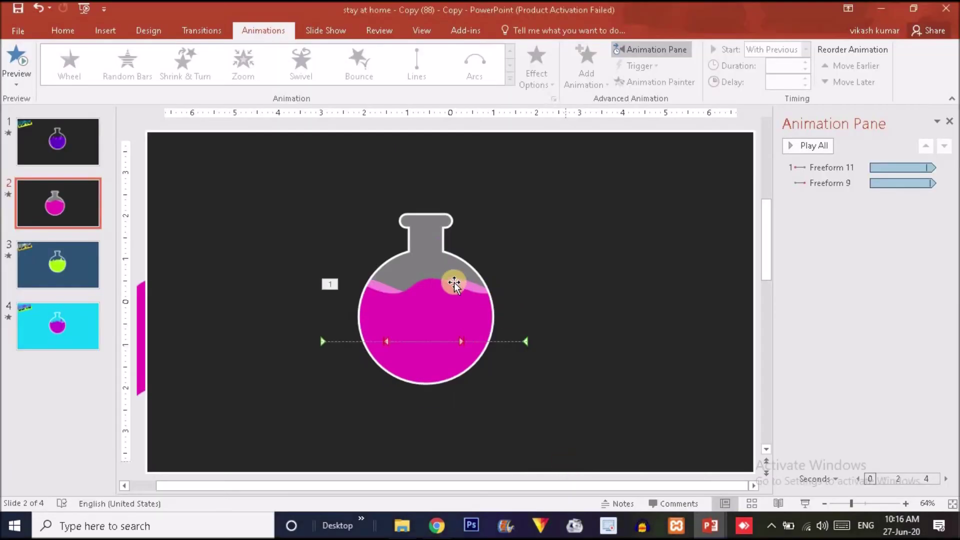
click(427, 303)
double_click(433, 303)
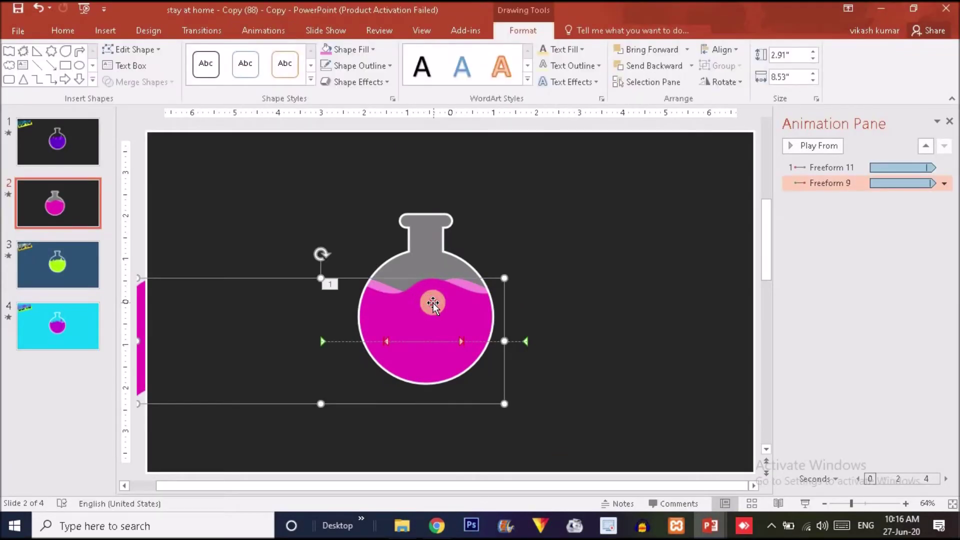
click(475, 289)
drag(475, 288, 431, 310)
click(433, 303)
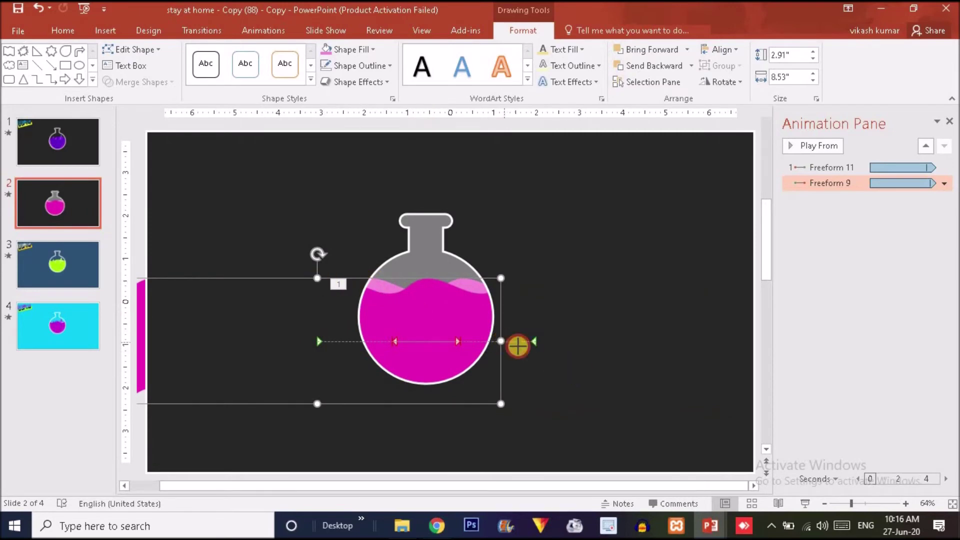
click(82, 150)
- Paste the CHEMISTRY LAB and CHEMICAL IN FLASK title boxes from slide 1 onto slide 2
click(270, 166)
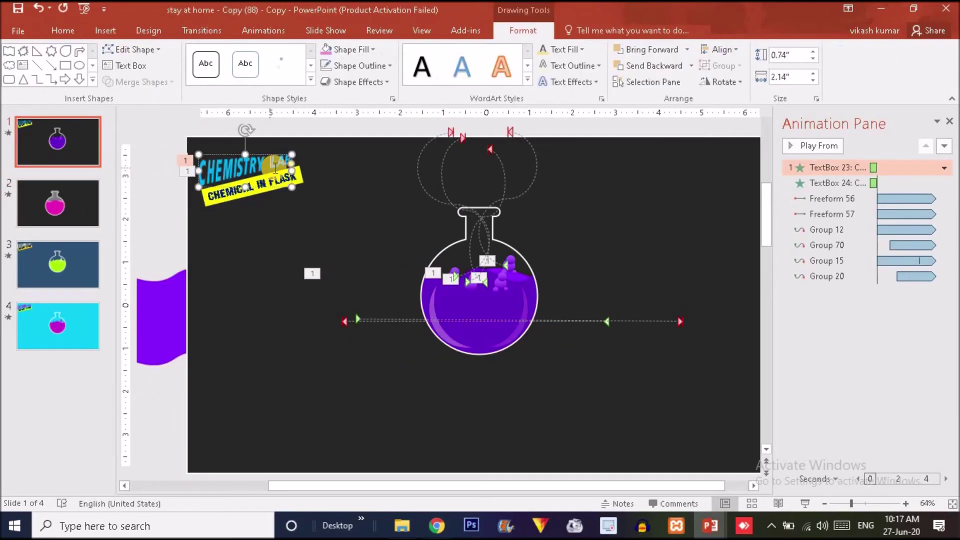
click(220, 195)
click(76, 197)
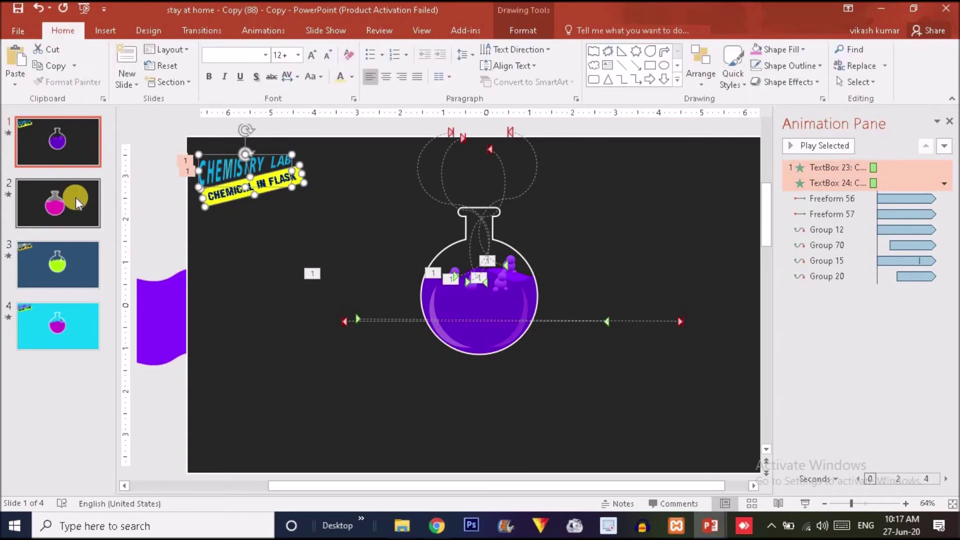
key(ctrl+v)
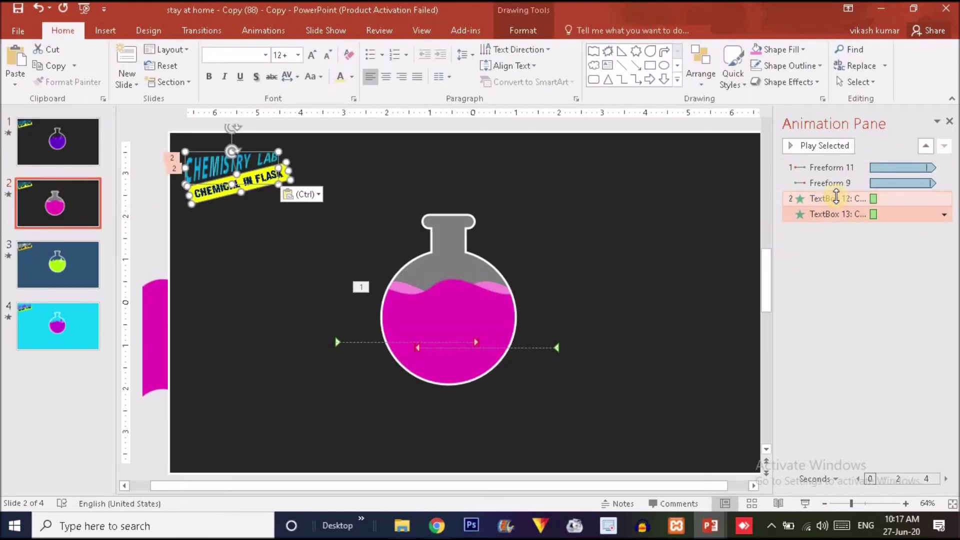
- Move the title text animations ahead of the wave animations in the Animation Pane
drag(833, 204, 836, 176)
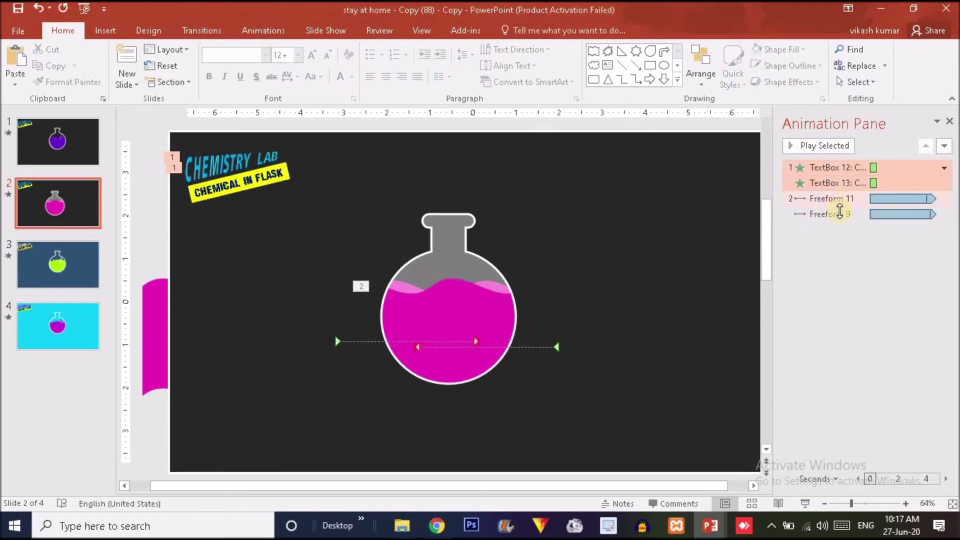
click(806, 200)
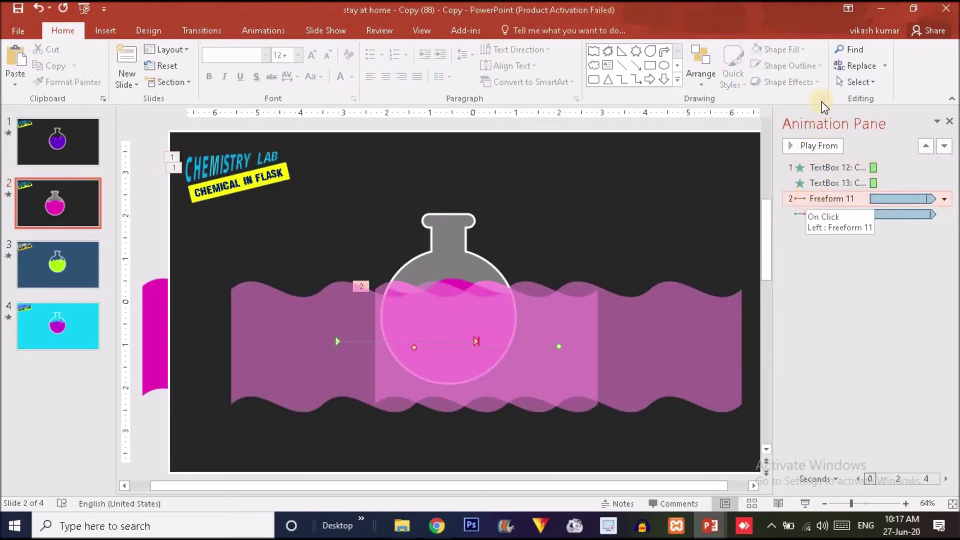
click(840, 202)
- Set the Freeform 11 wave animation to start With Previous
double_click(840, 203)
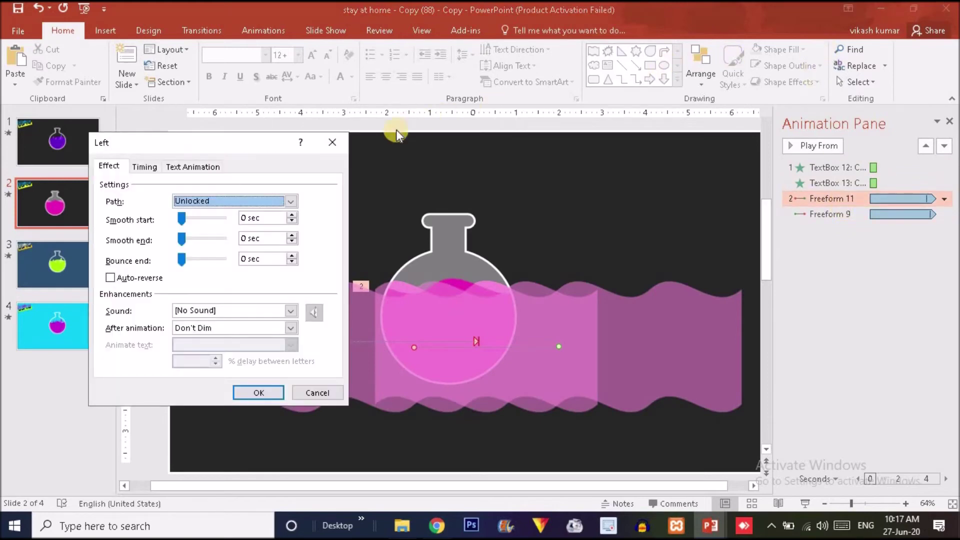
click(332, 144)
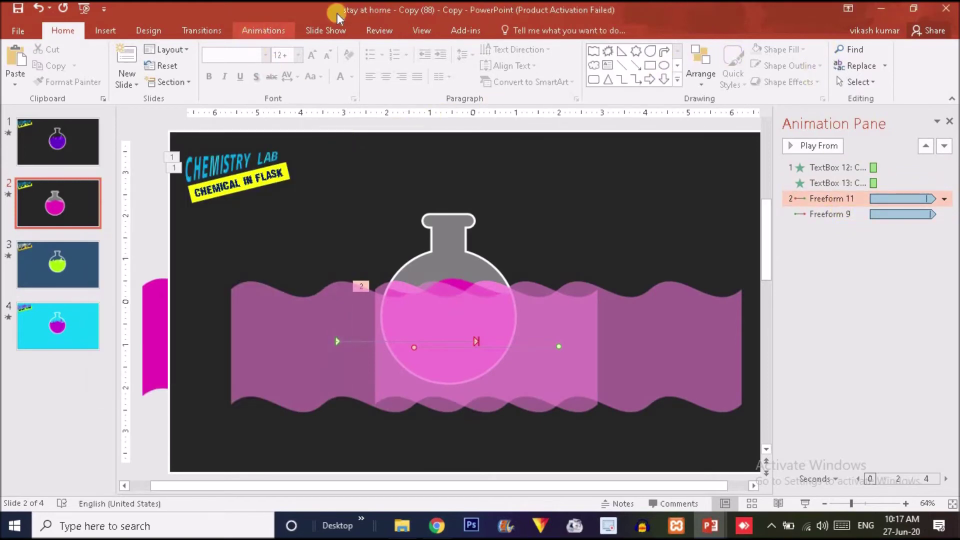
click(806, 50)
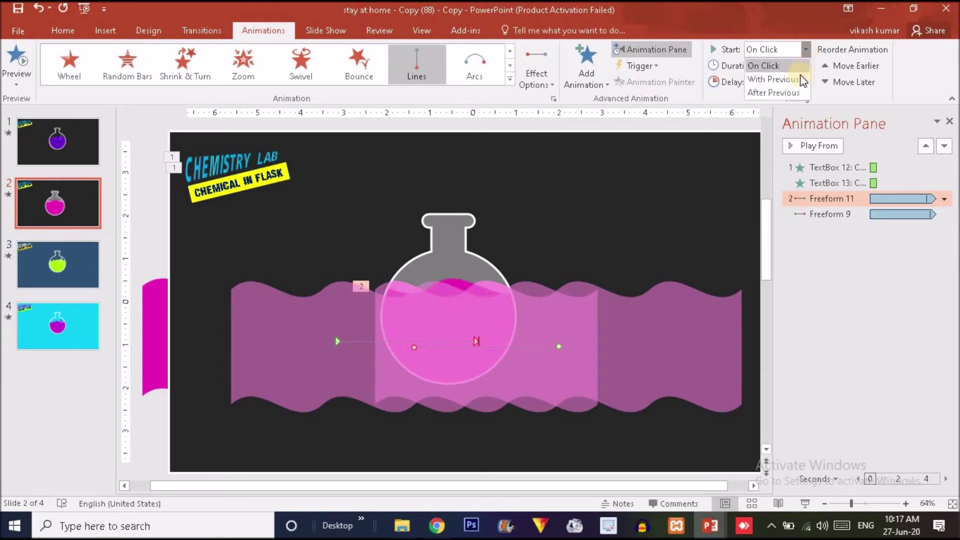
click(800, 79)
click(698, 364)
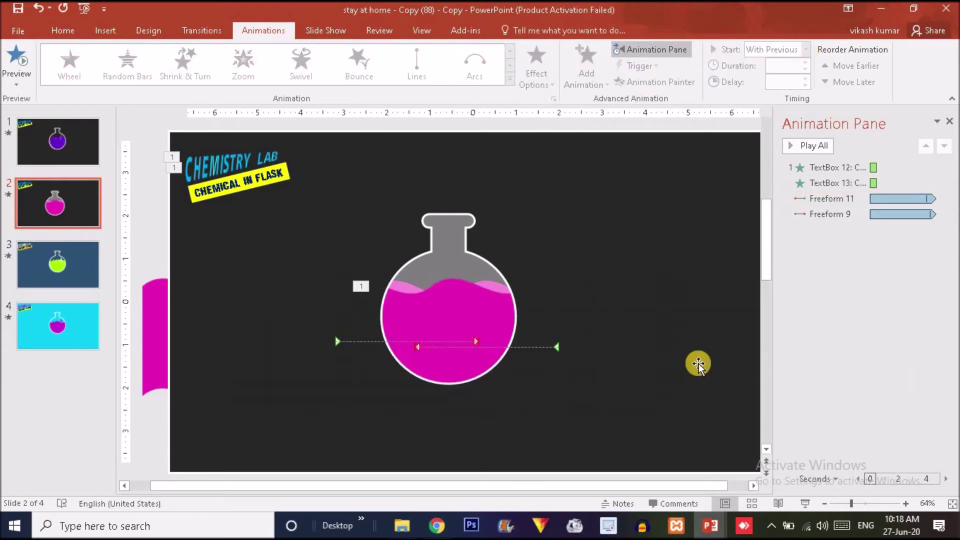
- Inspect the bubble groups on slide 1's flask, then return to slide 2
click(48, 125)
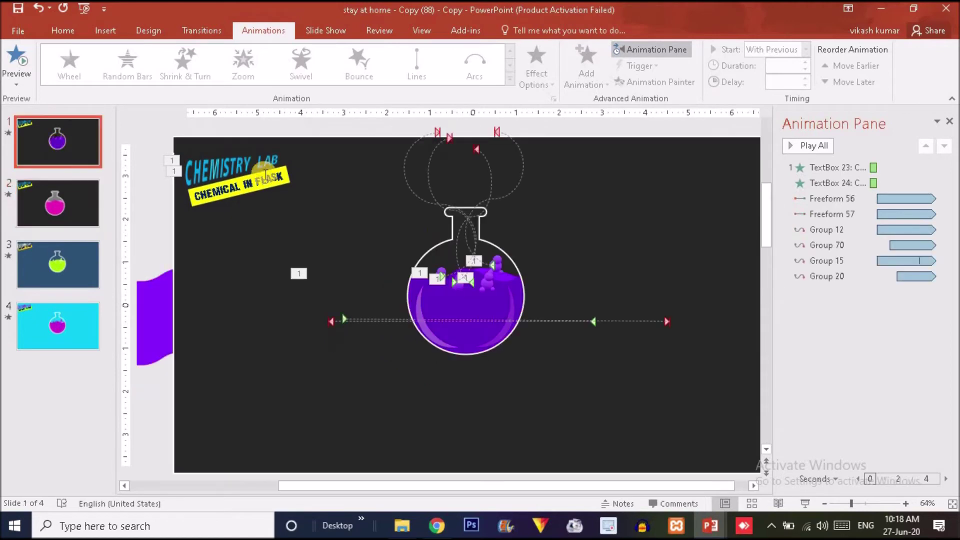
click(492, 283)
click(80, 213)
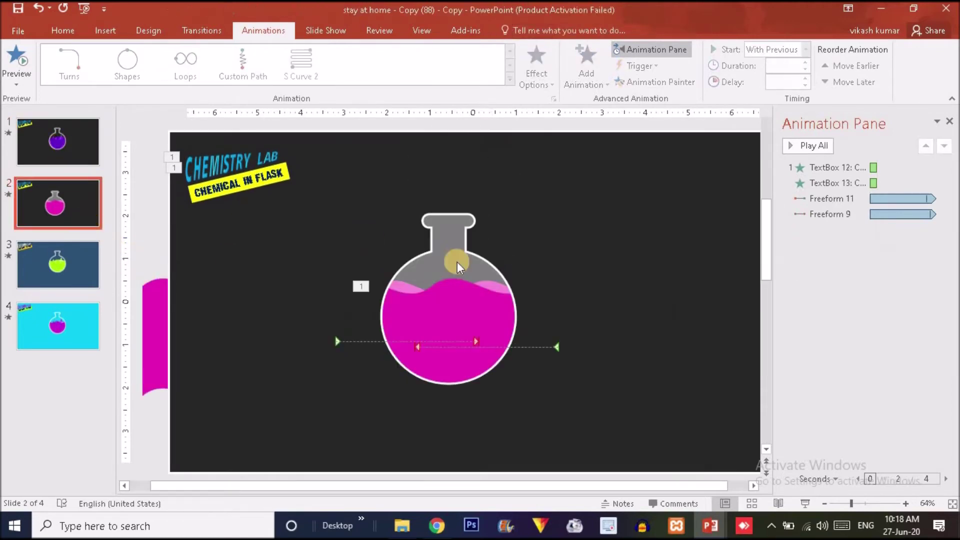
- Draw a small oval beside the flask neck, zoom in, and open its Format Shape settings
click(106, 30)
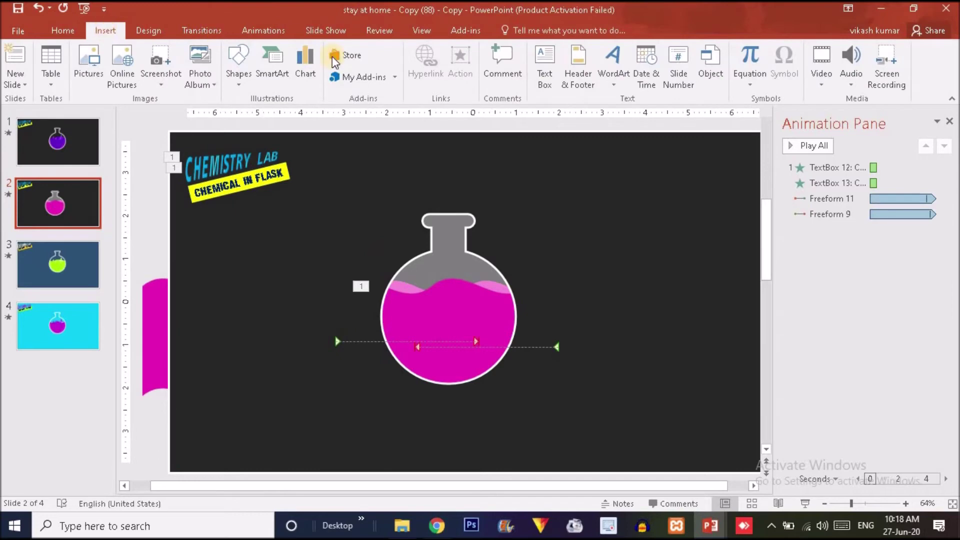
click(239, 67)
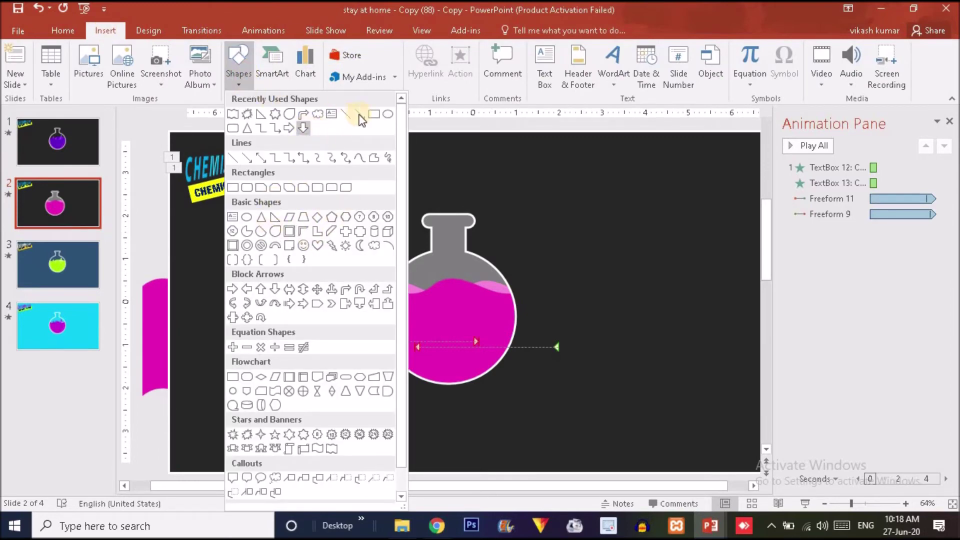
click(388, 115)
mouse_move(506, 216)
mouse_down()
mouse_move(522, 228)
mouse_move(510, 217)
mouse_move(515, 224)
mouse_up()
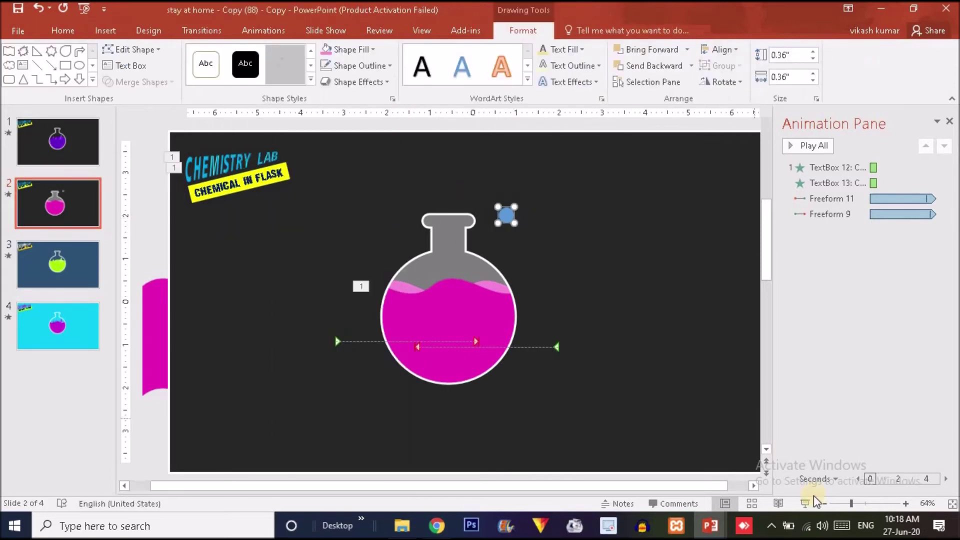
click(878, 504)
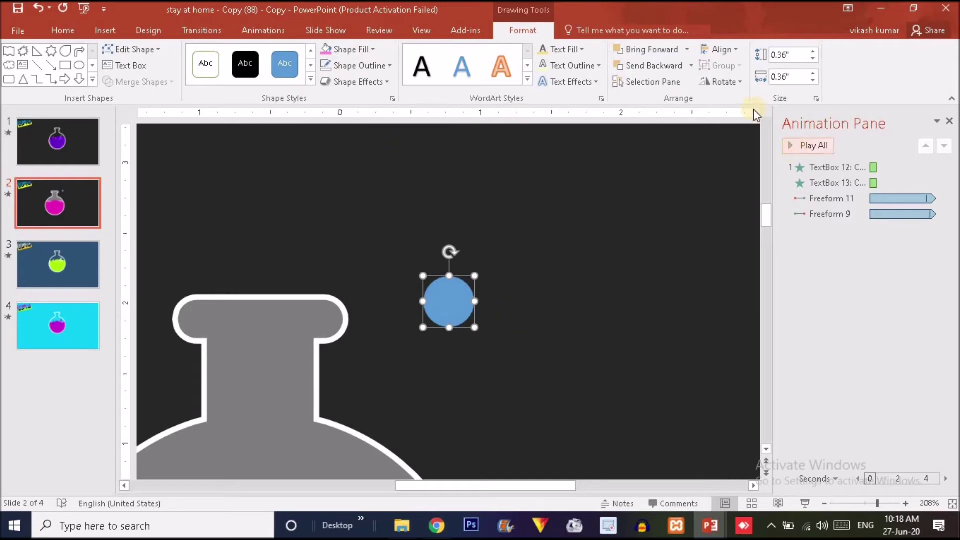
right_click(456, 308)
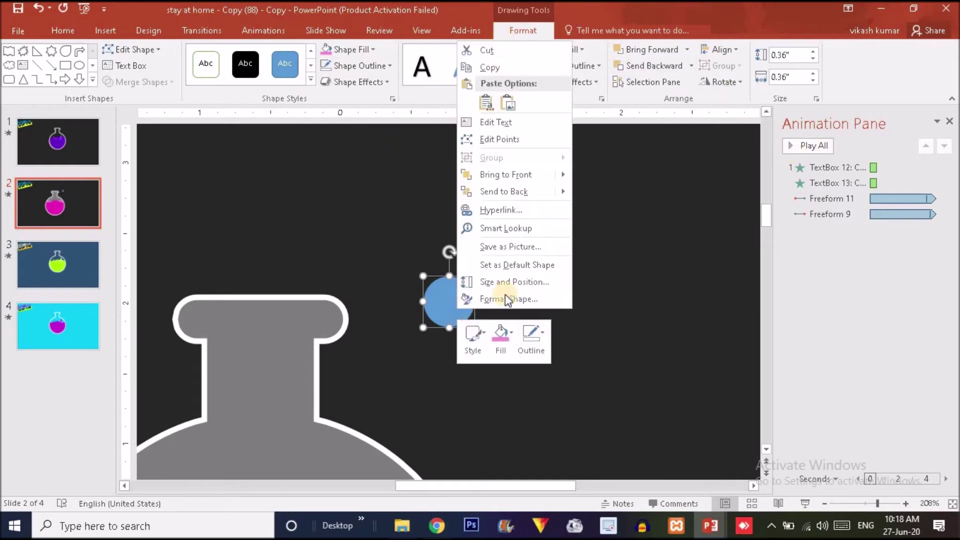
click(506, 299)
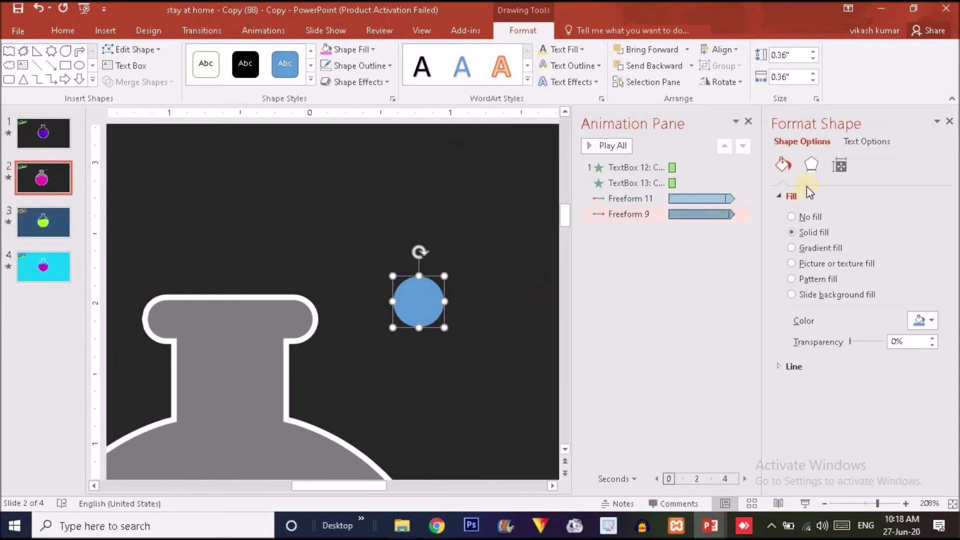
- Give the small circle a two-stop gradient fill from magenta at the top to light pink below
click(750, 122)
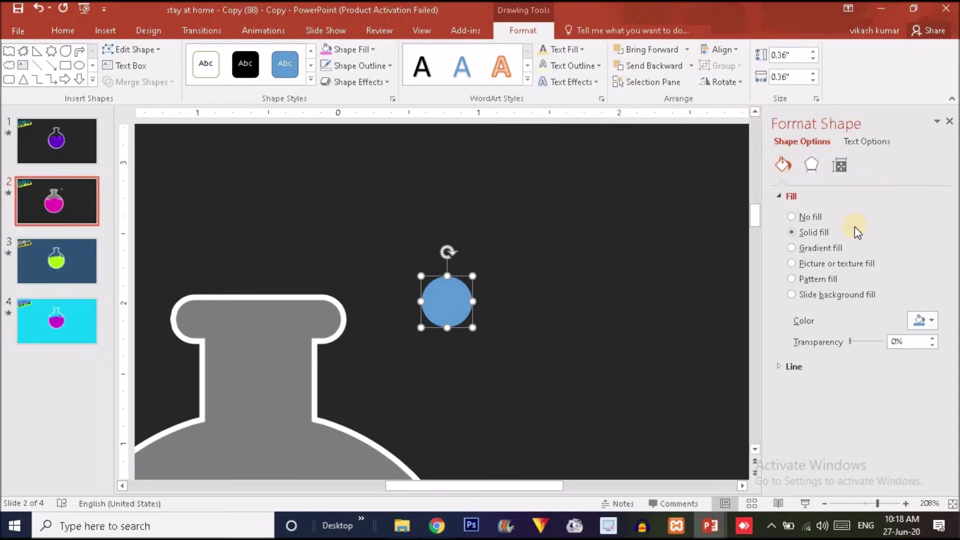
click(819, 248)
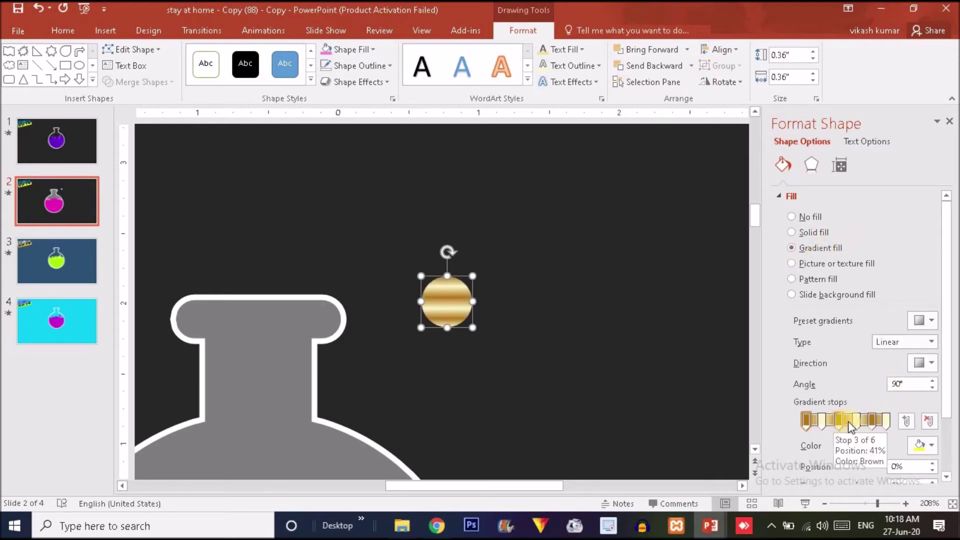
key(Delete)
key(Delete)
key(Delete)
key(Delete)
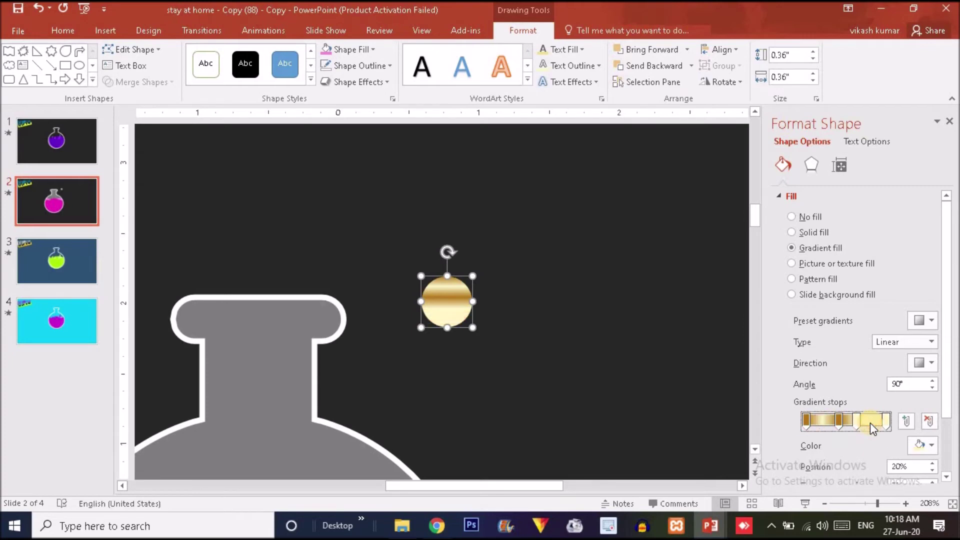
click(806, 420)
click(926, 445)
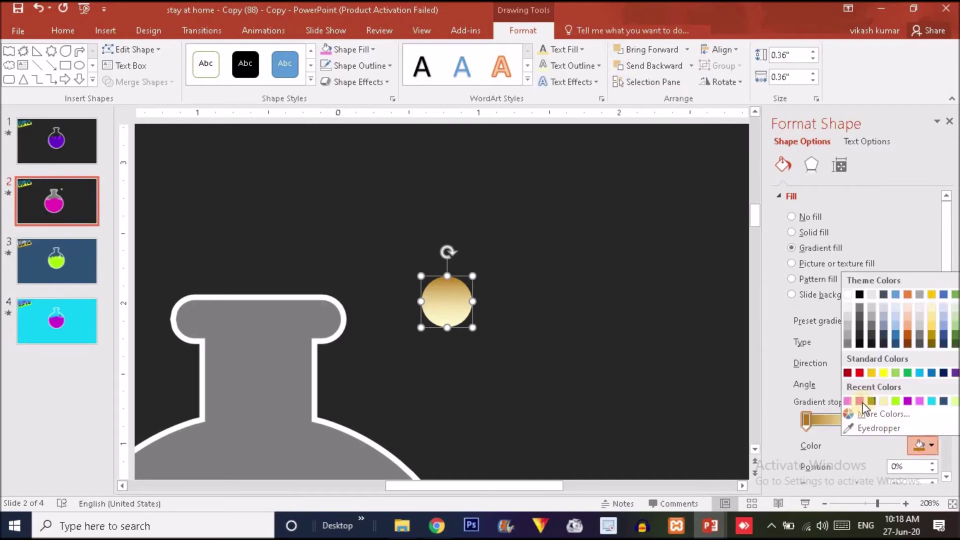
click(862, 401)
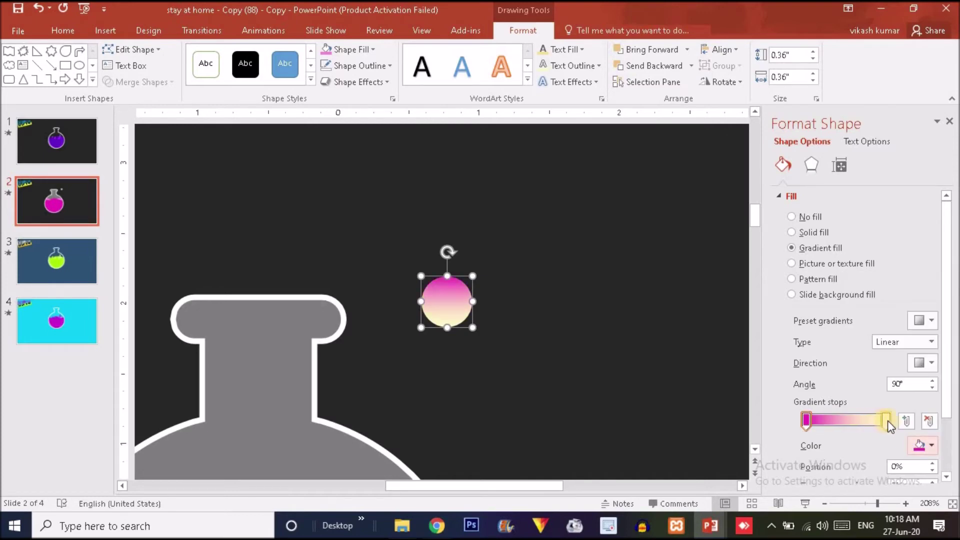
click(886, 421)
click(924, 445)
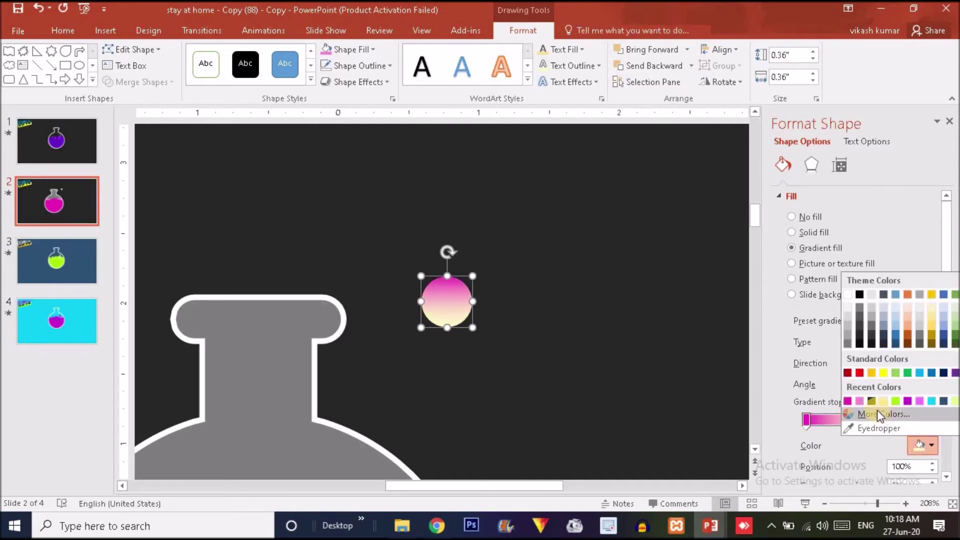
click(859, 401)
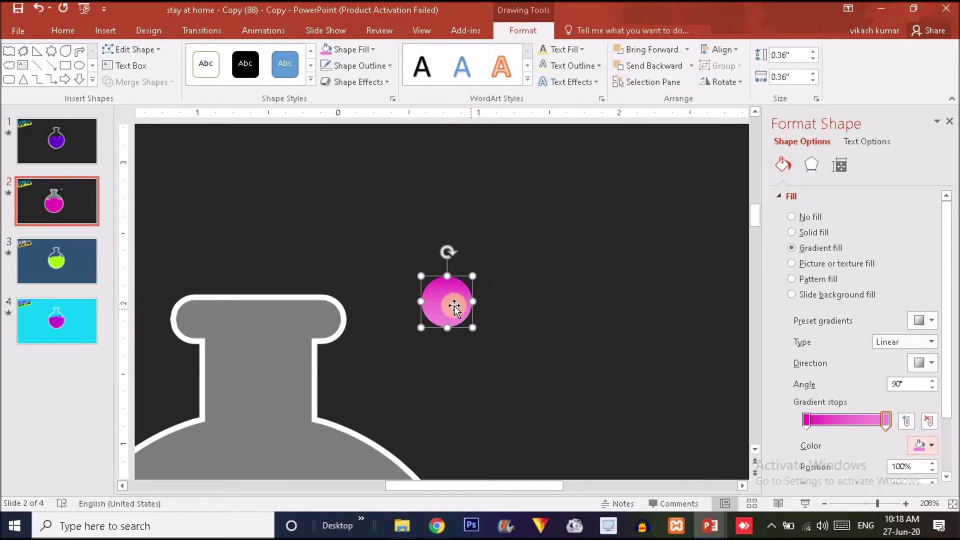
- Make three smaller copies of the pink bubble and place them against the big bubble
key(ctrl+d)
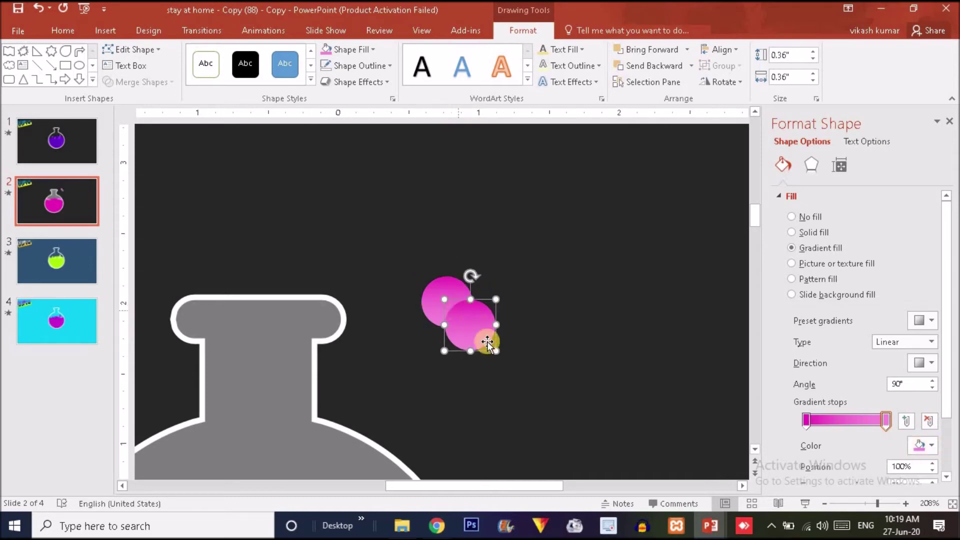
key(Escape)
drag(481, 331, 431, 330)
key(ctrl+d)
drag(436, 365, 471, 308)
key(ctrl+d)
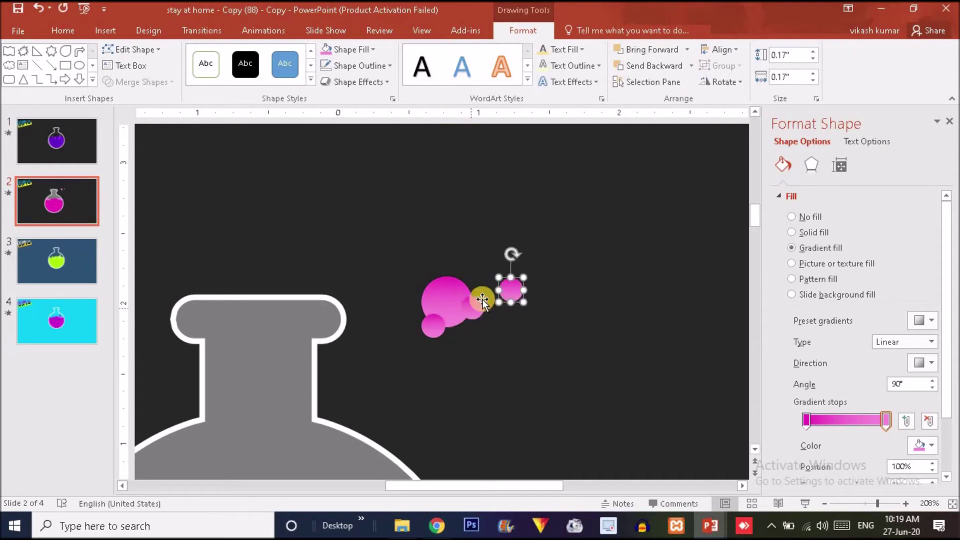
drag(508, 292, 474, 269)
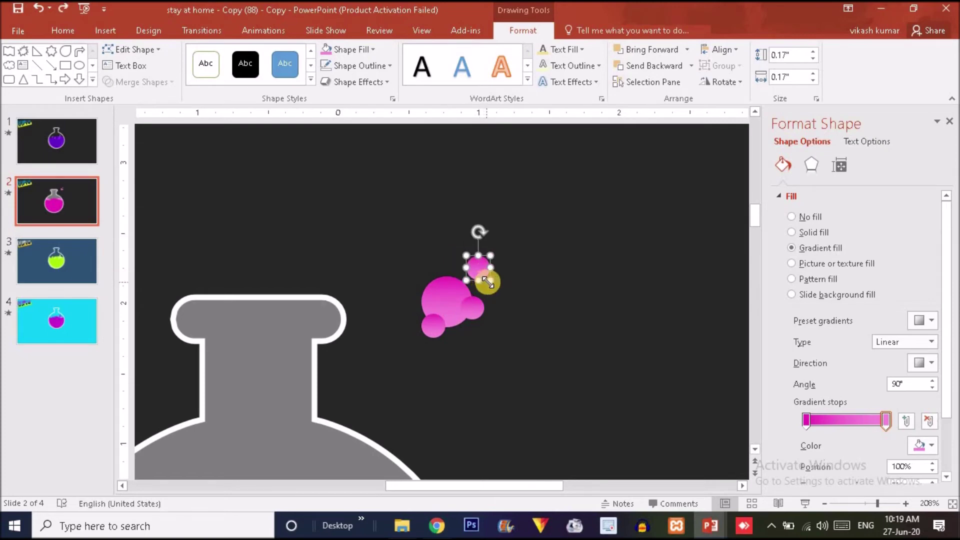
- Reposition the small bubbles along the big bubble's top-right and lower edges
drag(485, 275, 419, 300)
click(483, 345)
click(475, 310)
drag(476, 316, 471, 317)
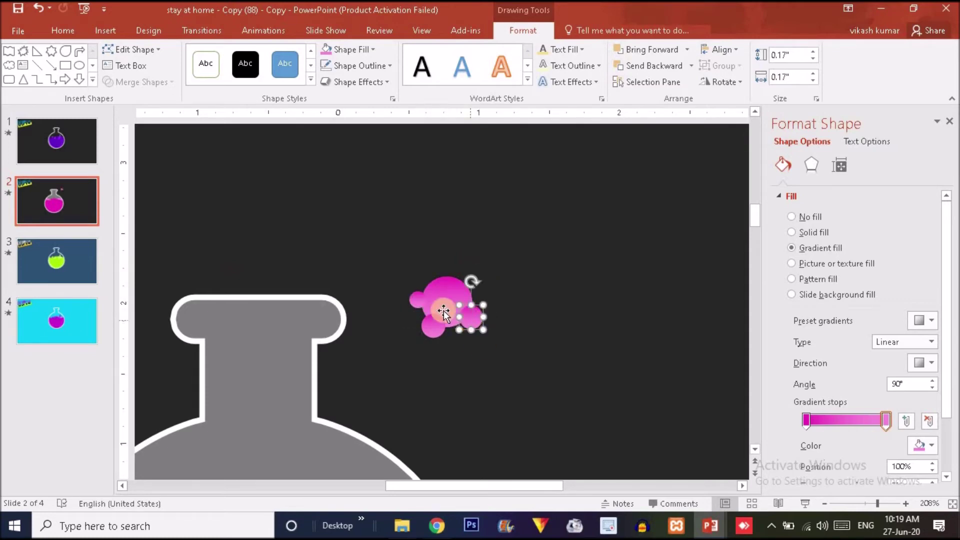
drag(416, 302, 455, 274)
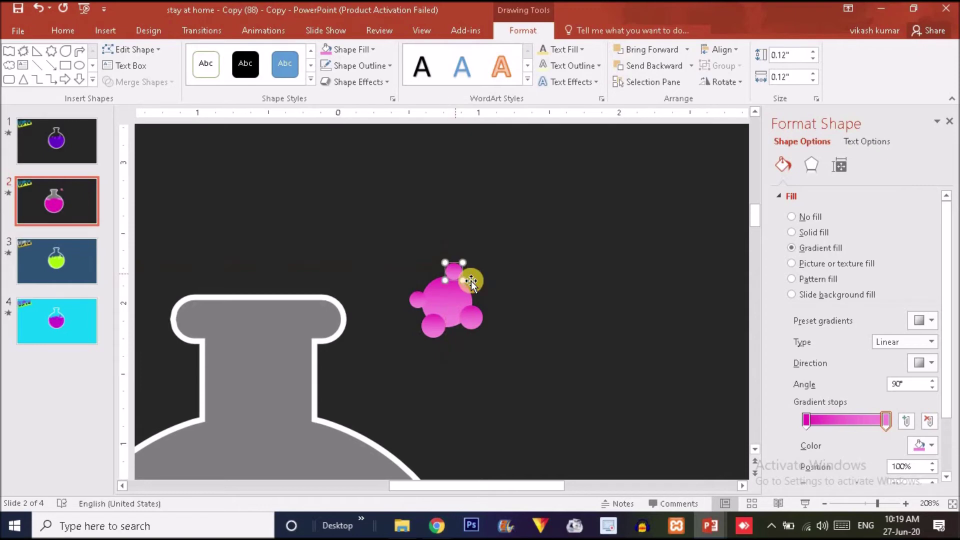
click(558, 330)
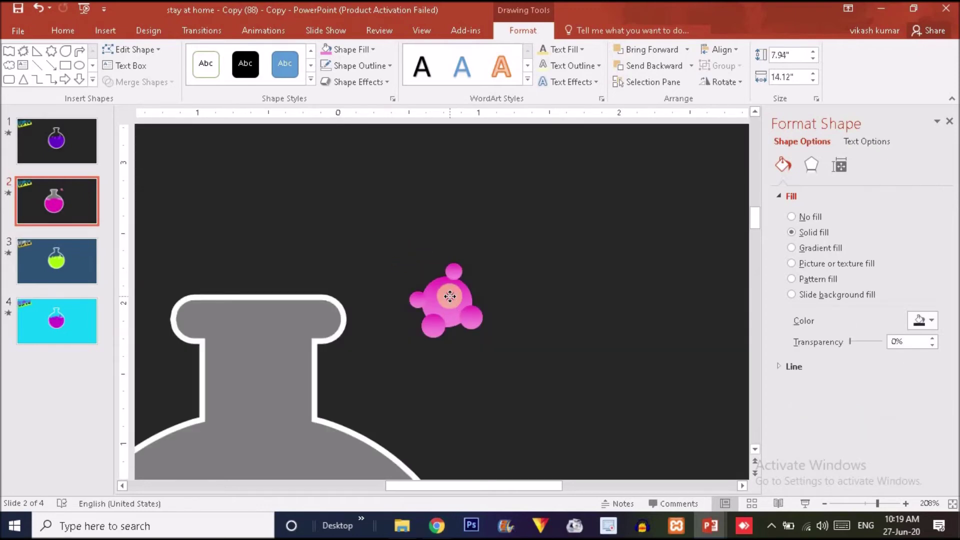
- Move one small bubble to the top of the cluster to finish the grouping
click(450, 296)
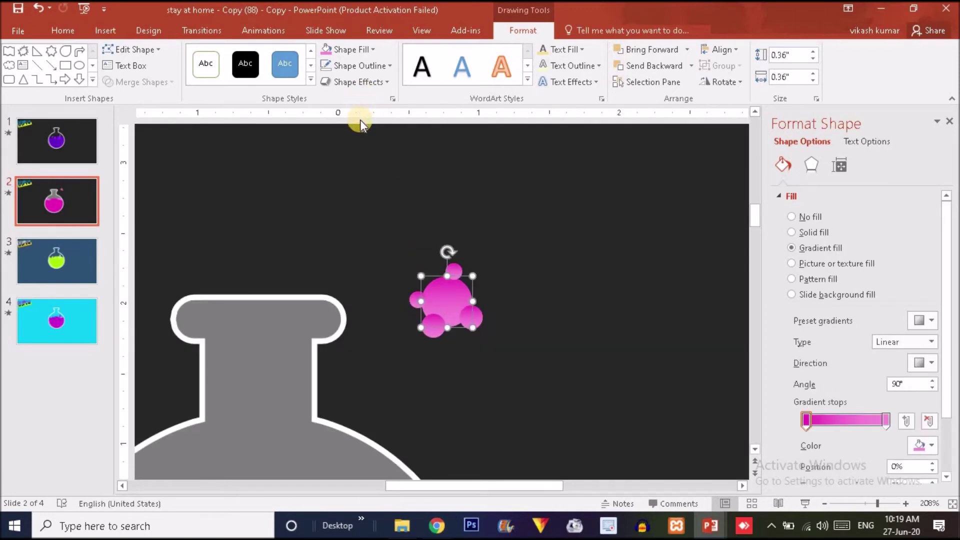
drag(435, 325, 454, 279)
key(Escape)
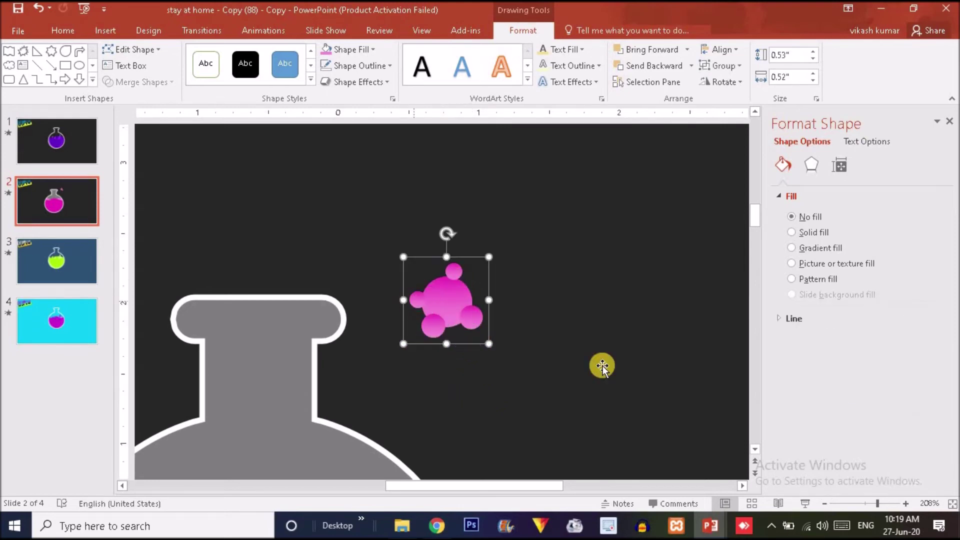
- Move the pink bubble cluster into the flask just below its neck
click(851, 504)
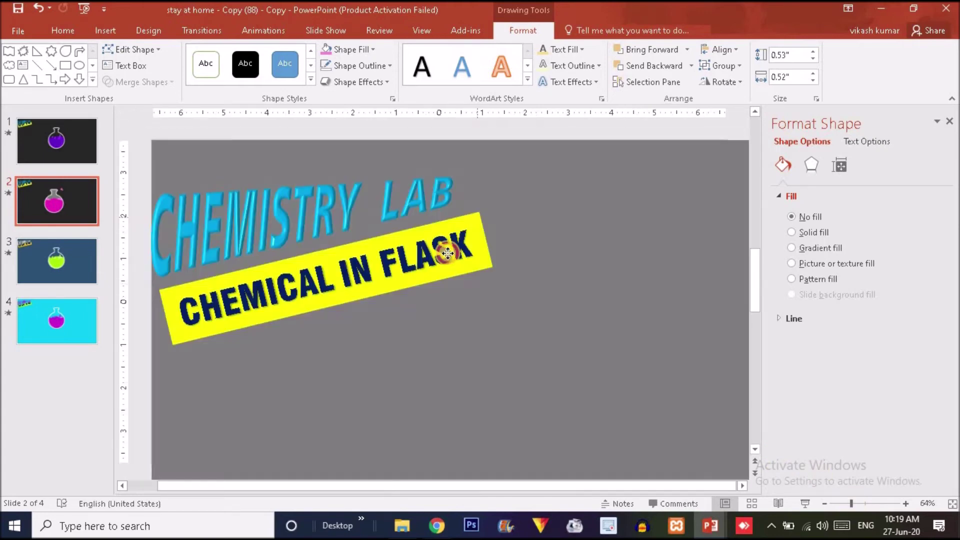
click(430, 256)
click(87, 216)
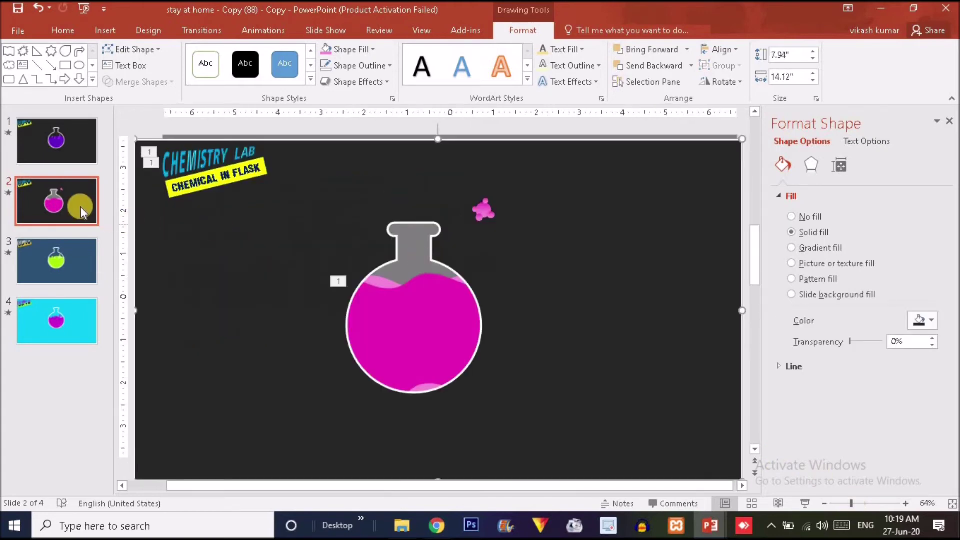
click(413, 214)
drag(480, 206, 392, 289)
click(388, 281)
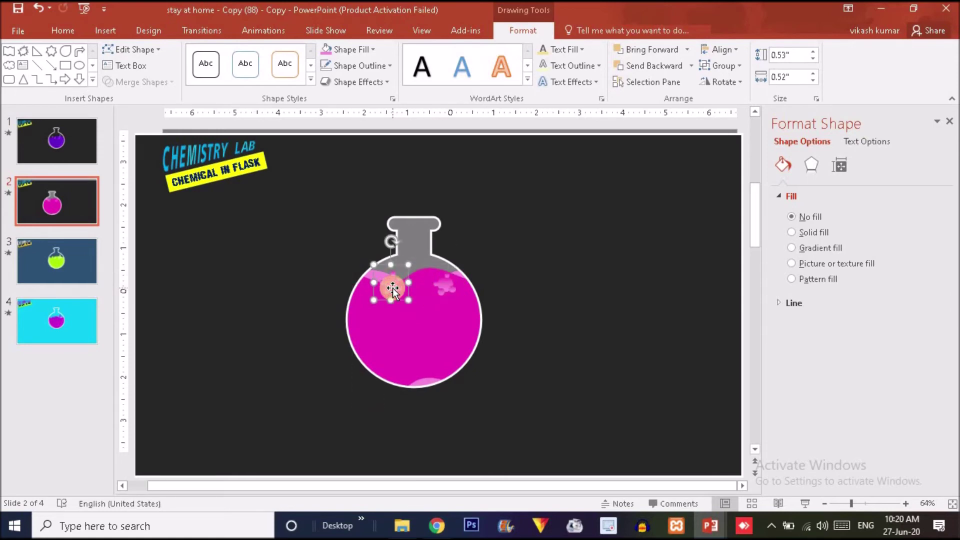
click(263, 31)
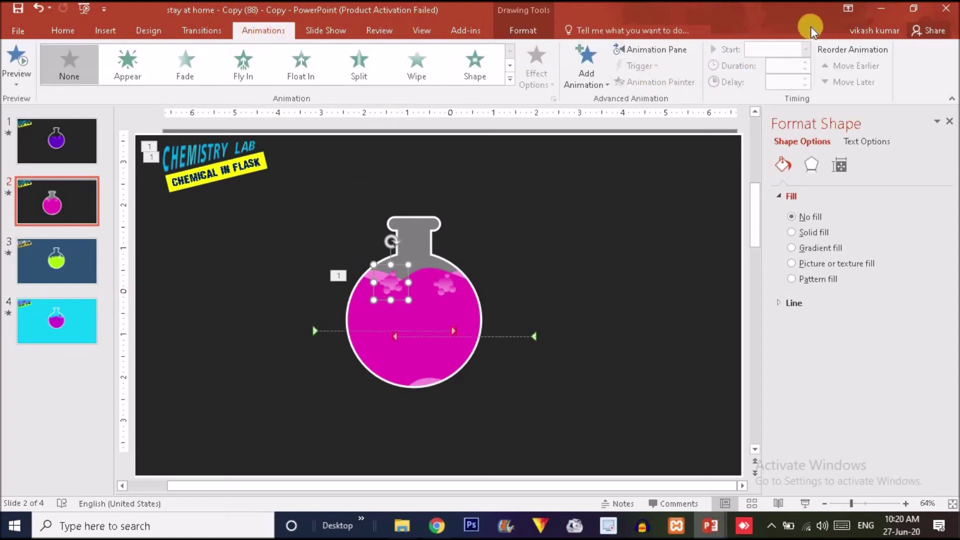
- Apply the S Curve 1 motion path to the first bubble group
click(652, 50)
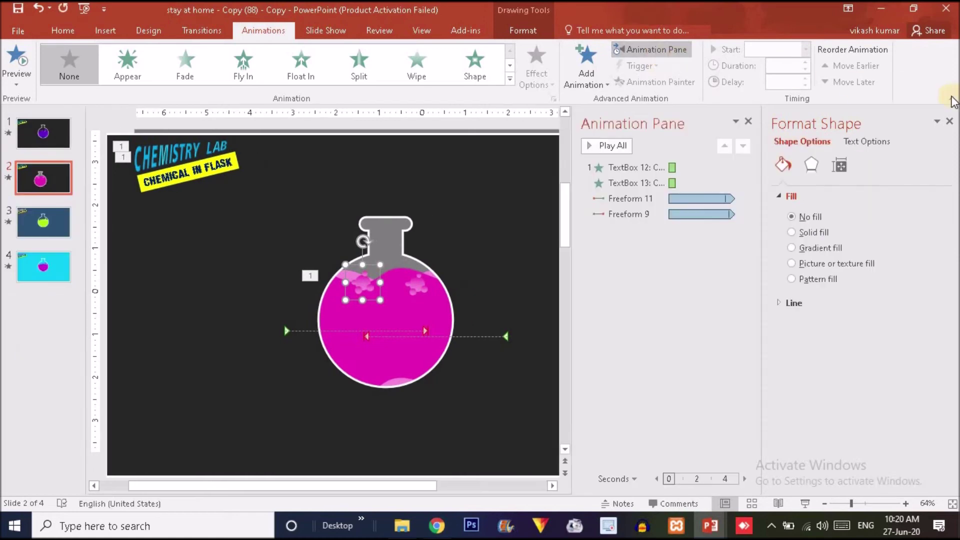
click(950, 123)
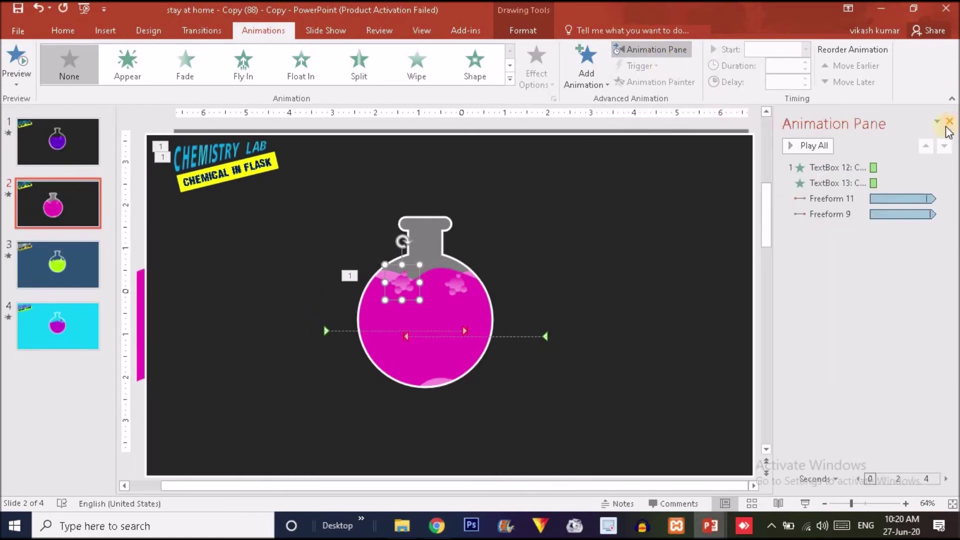
click(593, 64)
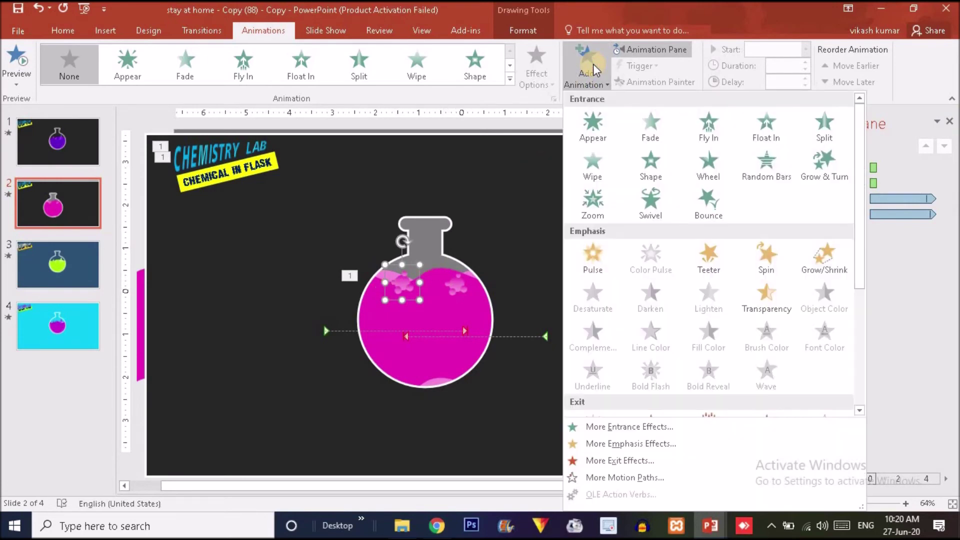
click(637, 476)
drag(577, 222, 584, 349)
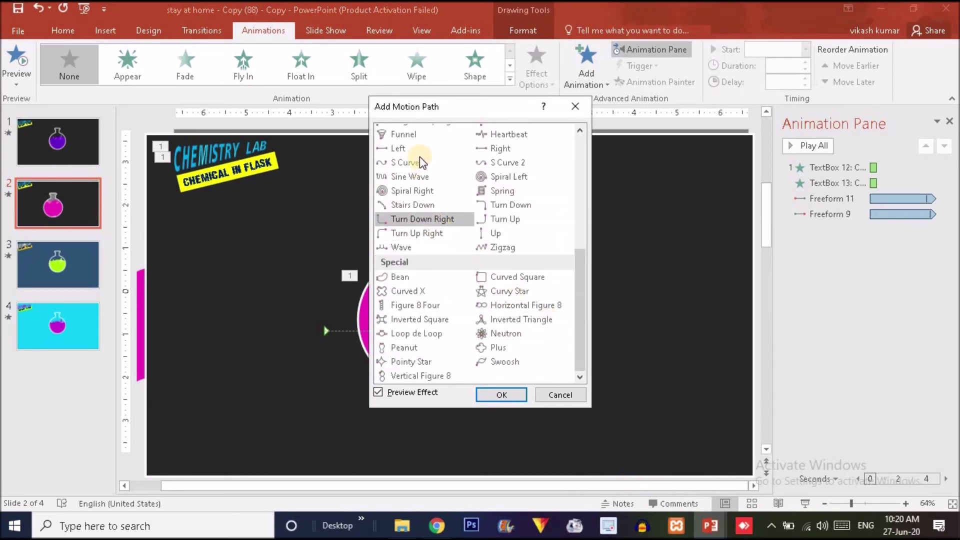
click(400, 163)
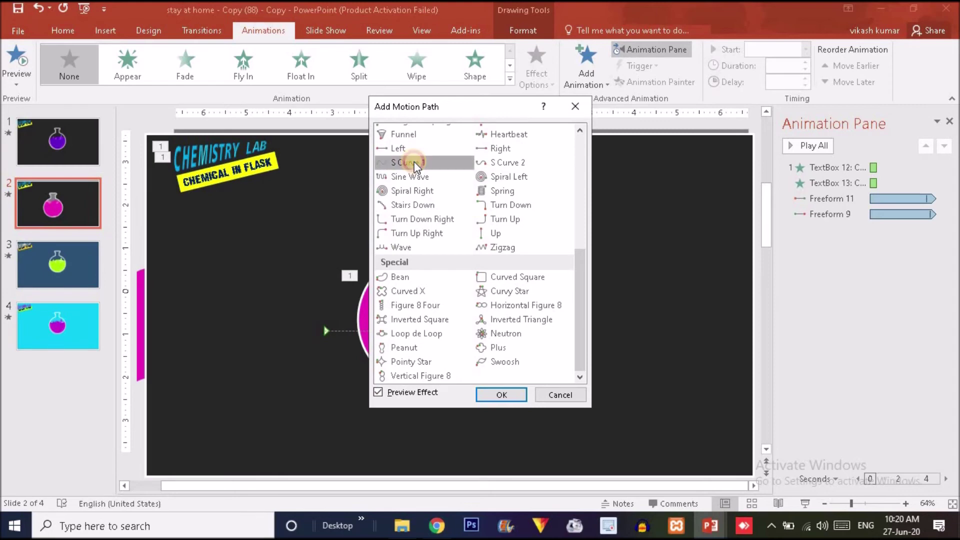
click(500, 389)
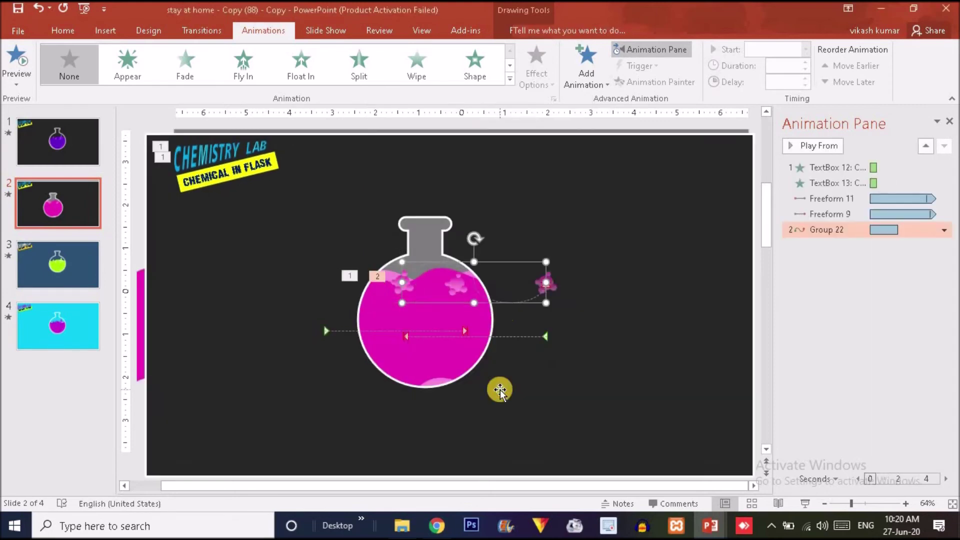
- Rotate the S Curve 1 path upward and move it to start at the flask neck
drag(475, 237, 336, 273)
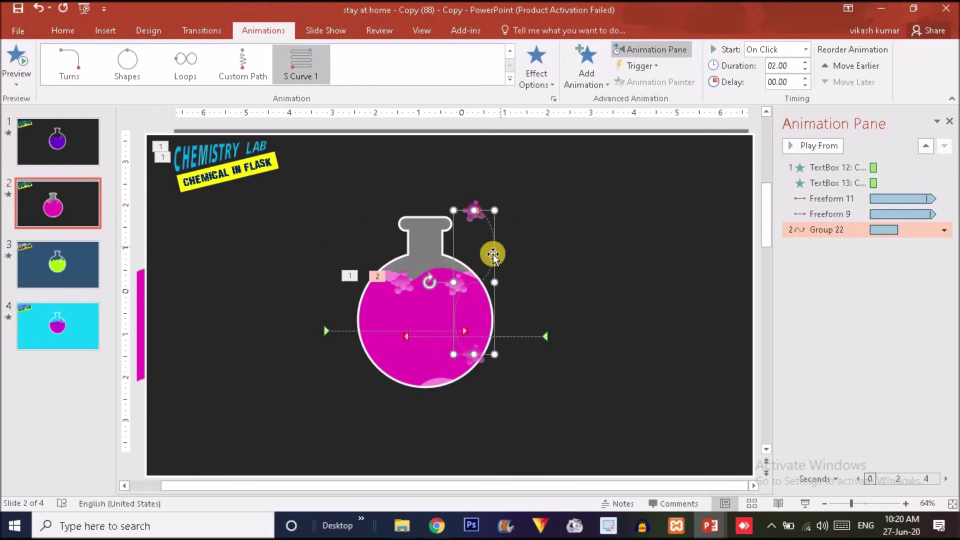
drag(493, 254, 471, 181)
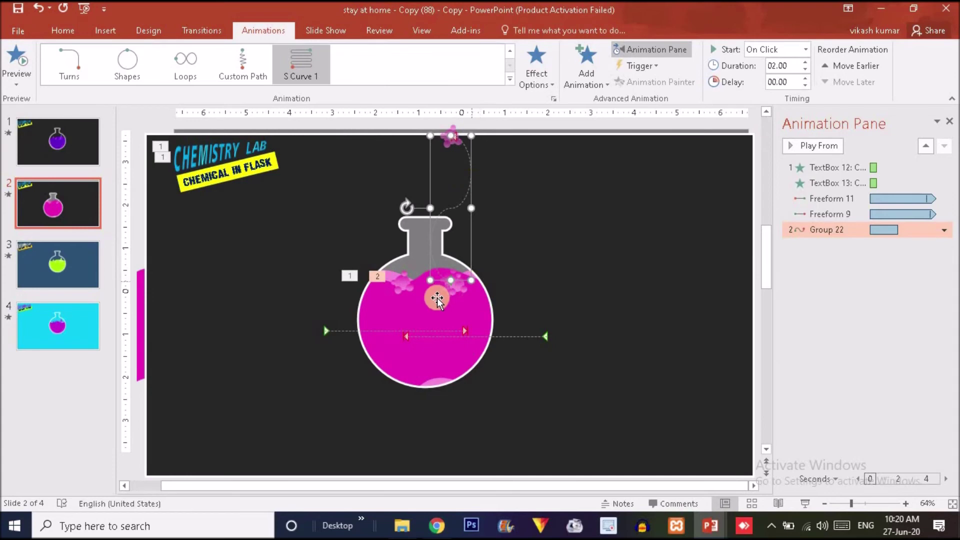
drag(407, 290, 456, 284)
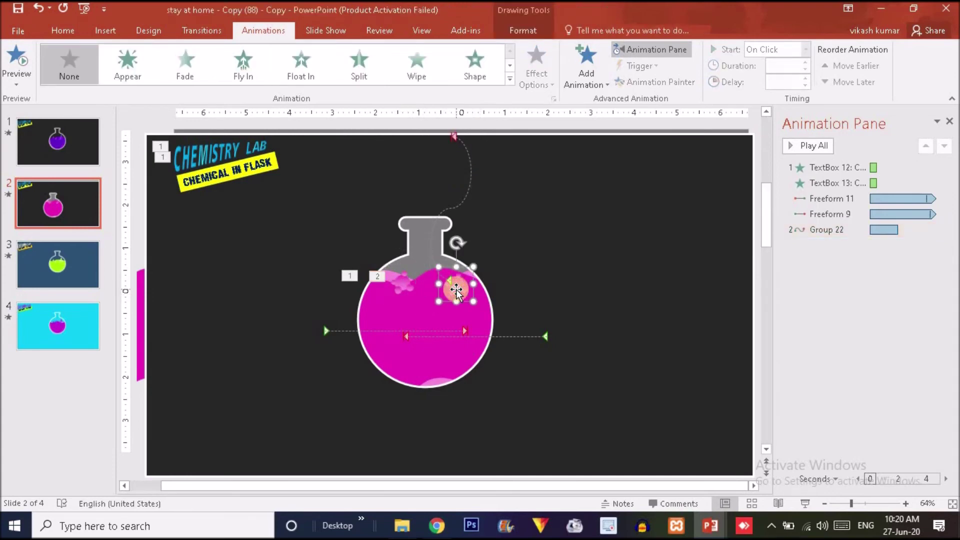
- Apply the S Curve 2 motion path to the second bubble group
click(599, 75)
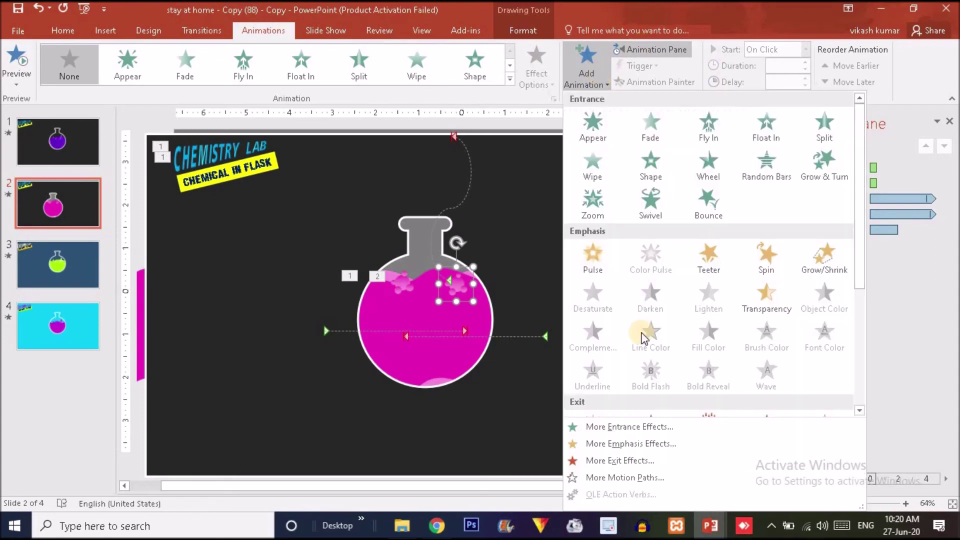
click(617, 477)
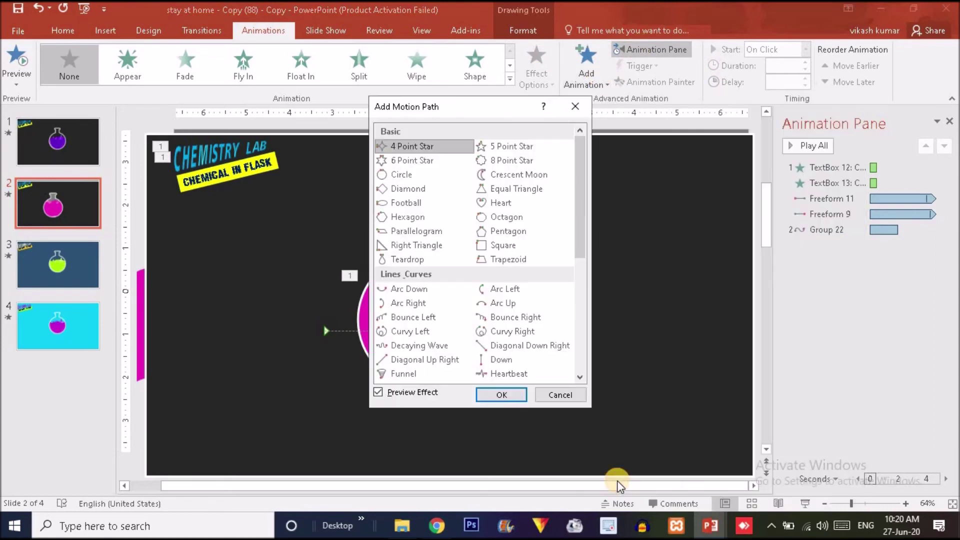
drag(577, 236, 585, 336)
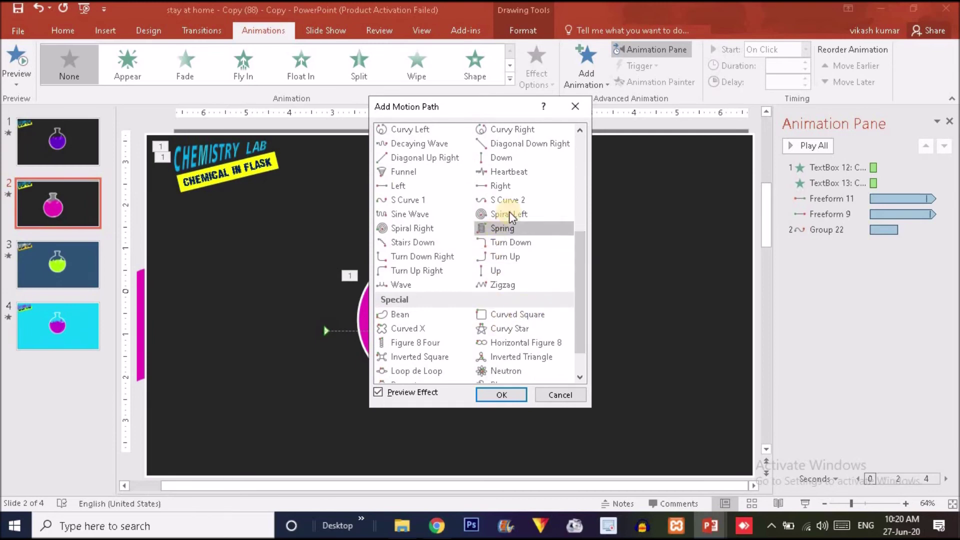
click(528, 199)
click(501, 394)
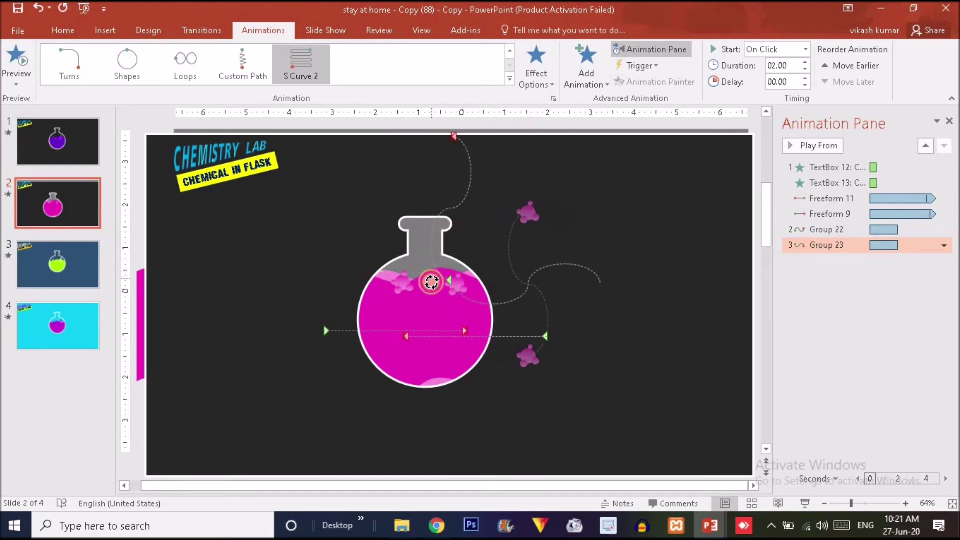
- Rotate the S Curve 2 path the other way and move it from the neck to the slide top
click(504, 293)
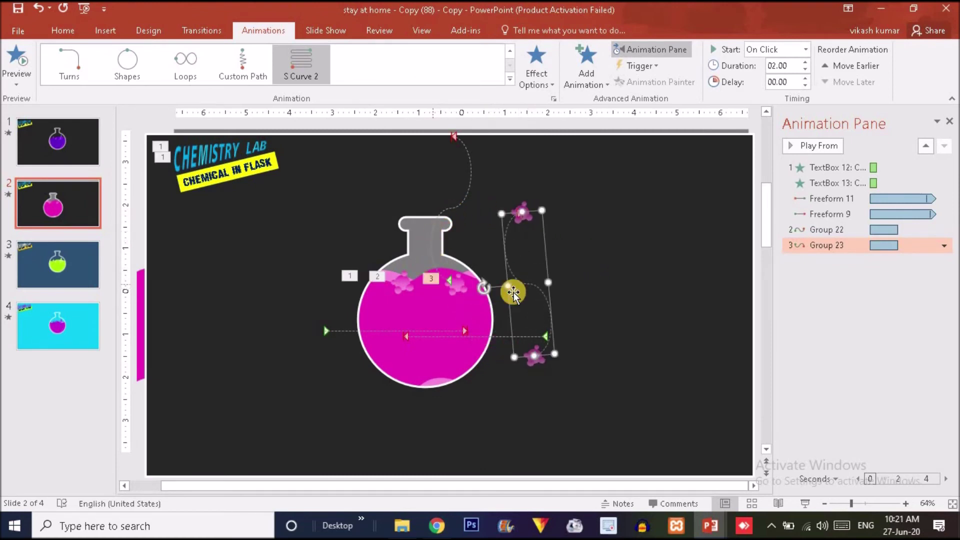
mouse_move(484, 291)
mouse_down()
mouse_move(495, 279)
mouse_move(487, 282)
mouse_up()
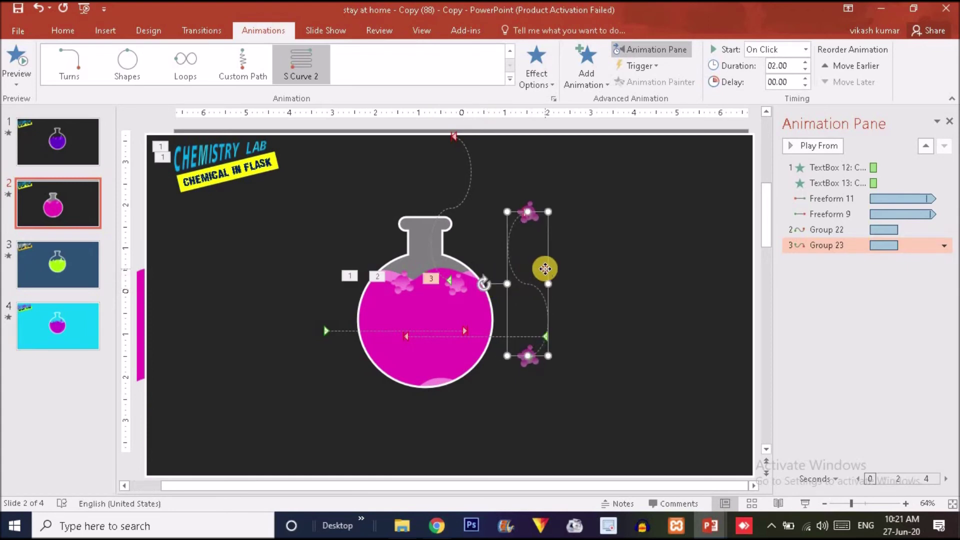
click(545, 270)
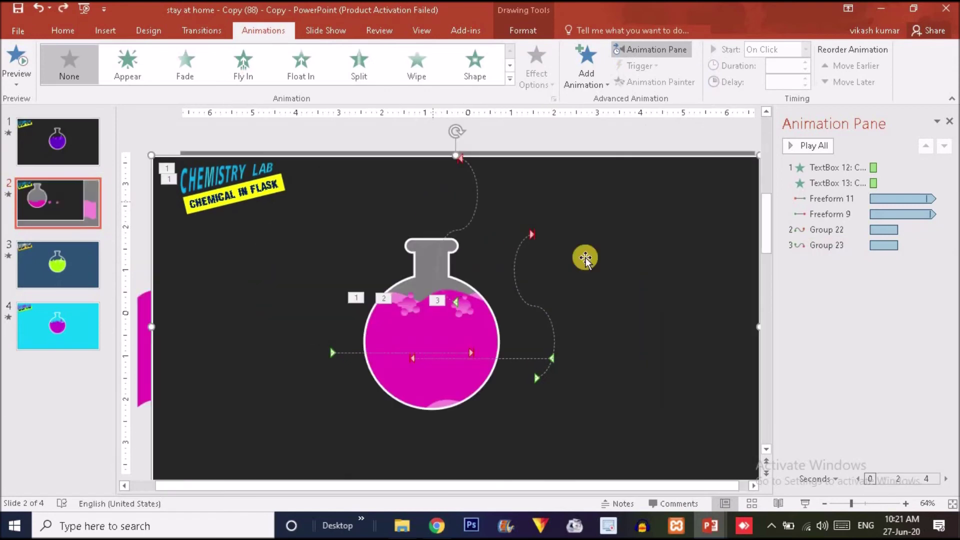
click(515, 281)
drag(505, 255, 439, 208)
mouse_move(439, 176)
mouse_down()
mouse_move(443, 161)
mouse_move(437, 181)
mouse_up()
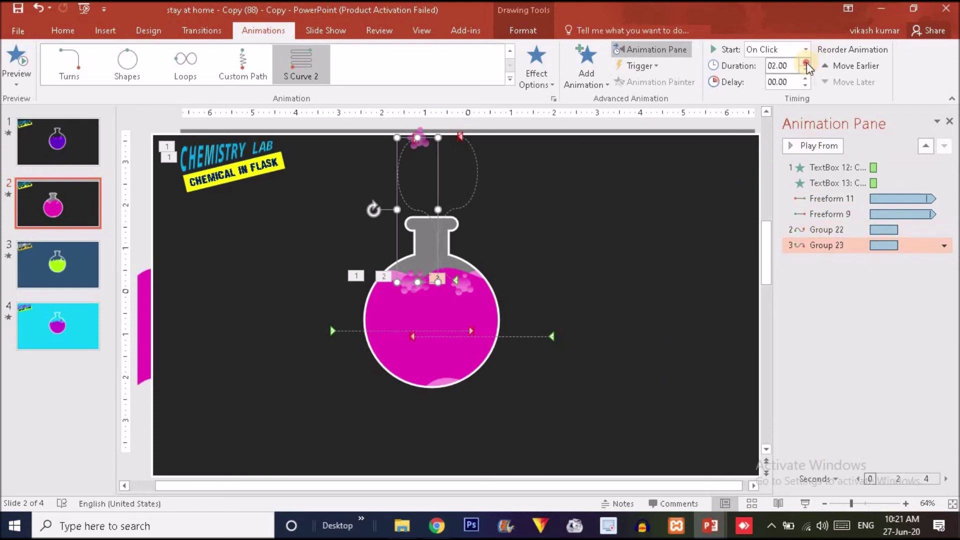
- Set the bubble groups' animation duration to 4 seconds and preview the slide show
click(482, 181)
click(480, 180)
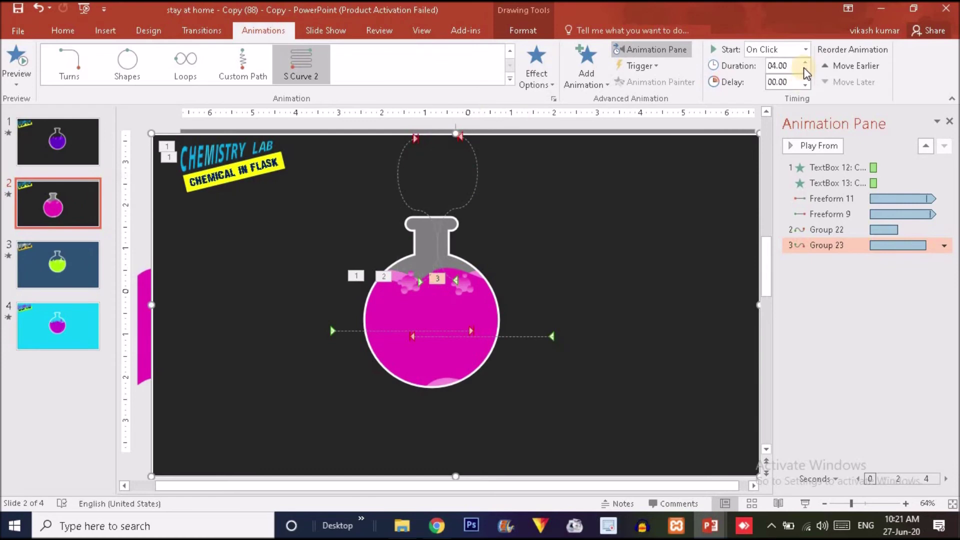
click(497, 133)
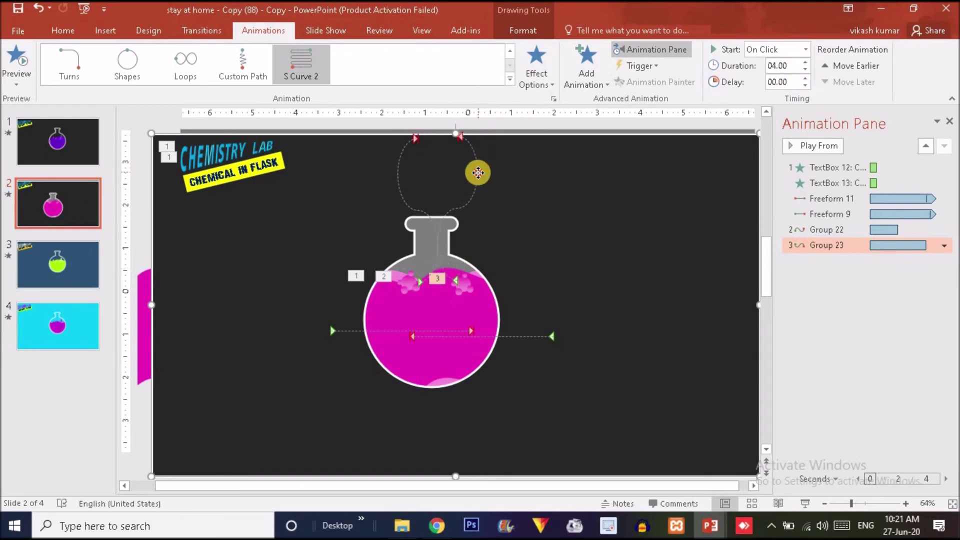
double_click(477, 173)
click(456, 277)
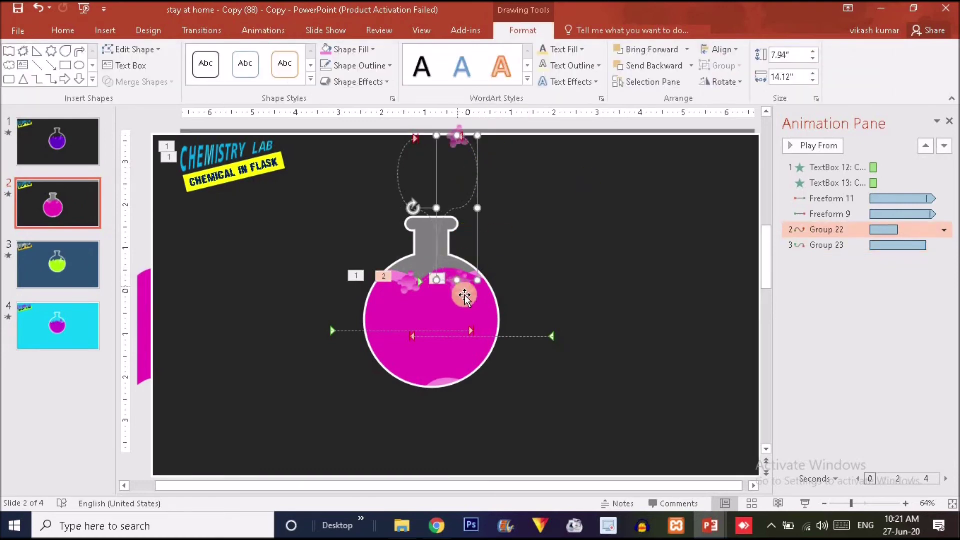
click(464, 296)
click(406, 276)
click(404, 286)
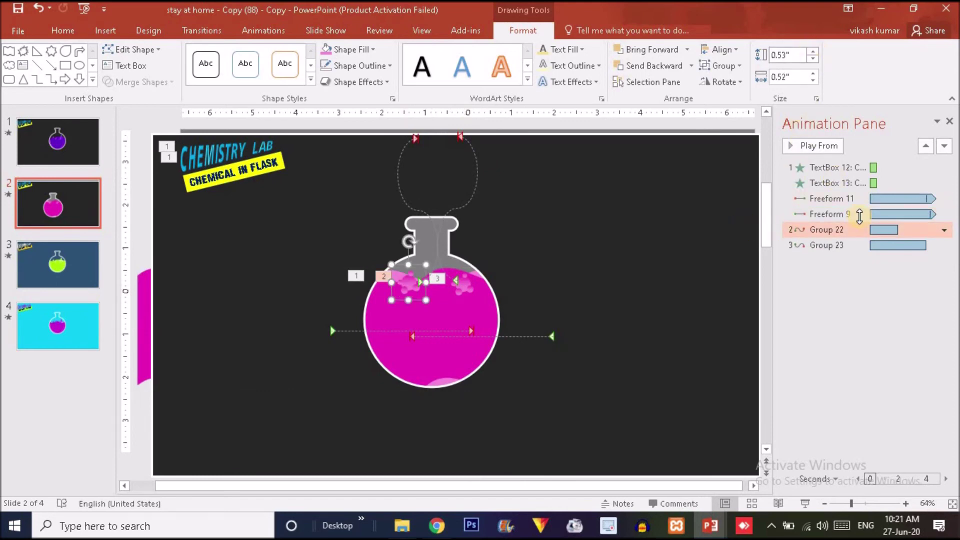
click(845, 232)
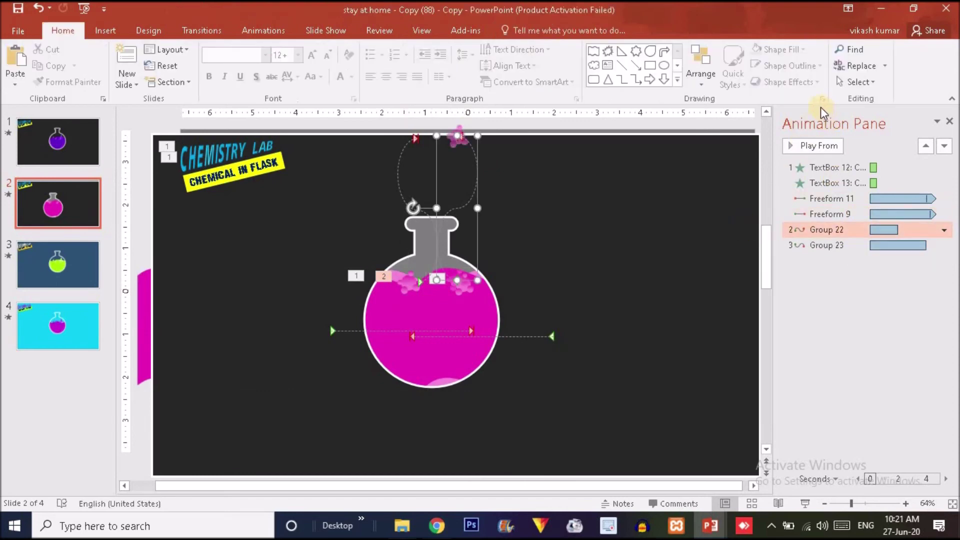
click(274, 30)
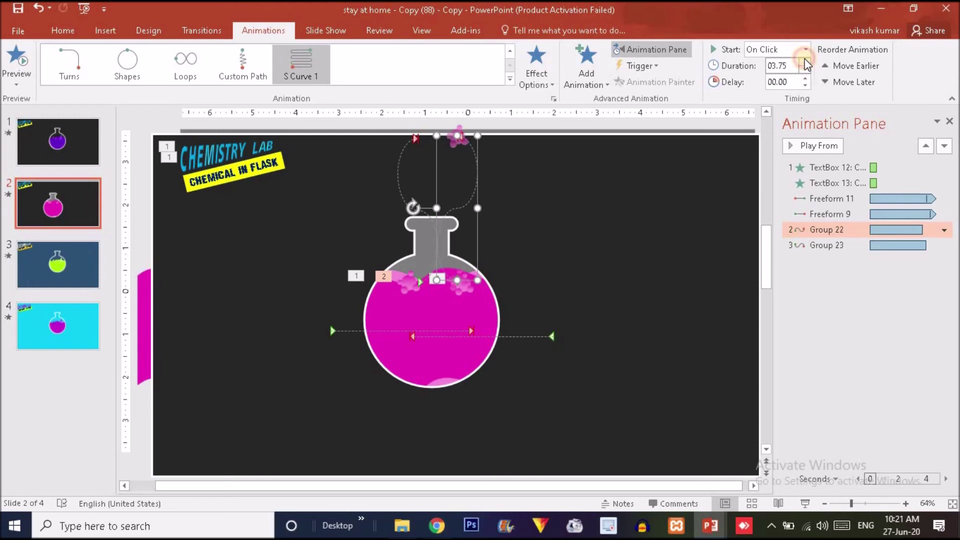
click(805, 504)
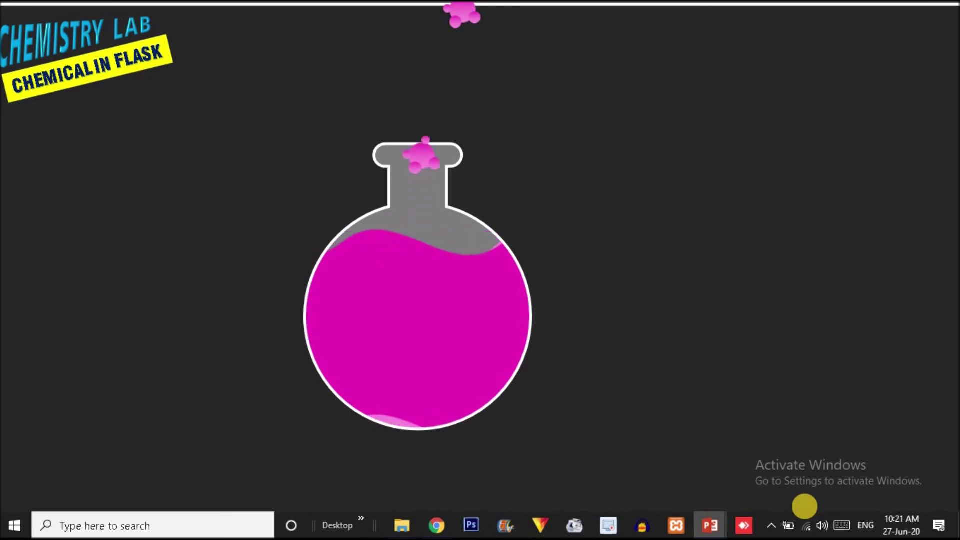
right_click(467, 165)
click(547, 369)
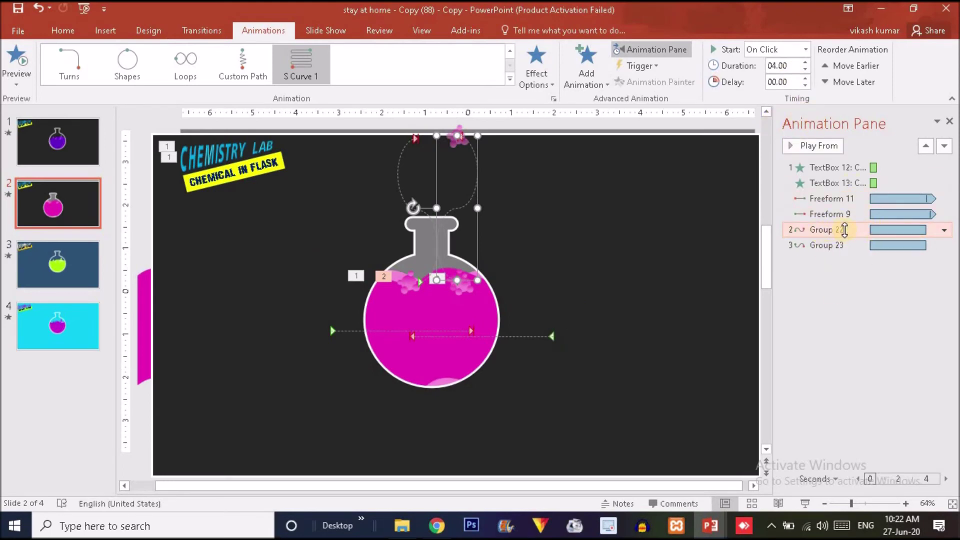
- Set both Group 22 and Group 23 motion animations to start With Previous
click(804, 50)
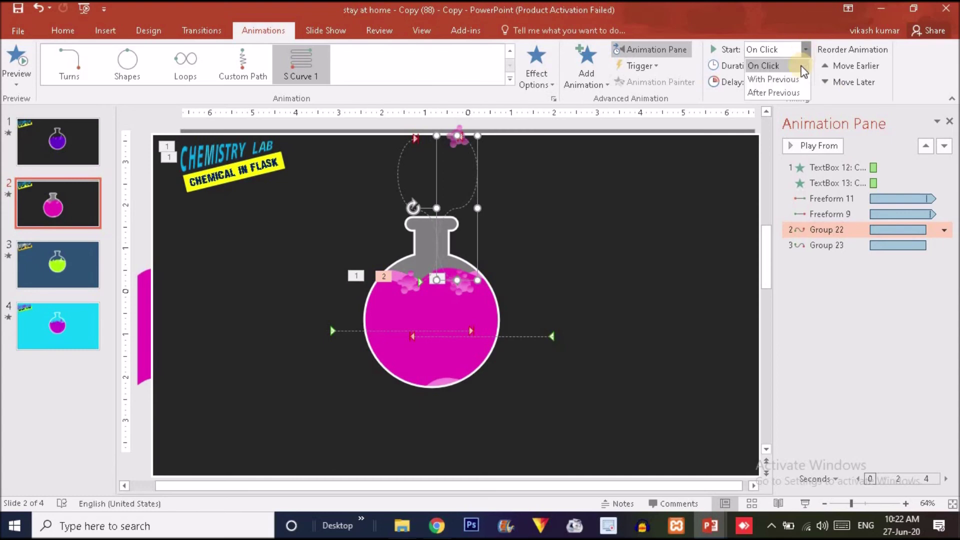
click(775, 78)
click(837, 245)
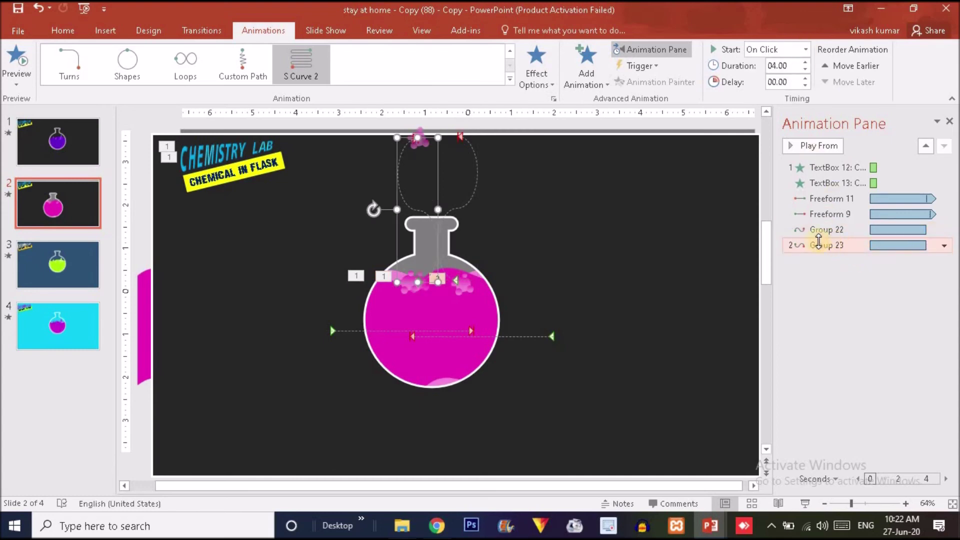
click(806, 50)
click(775, 78)
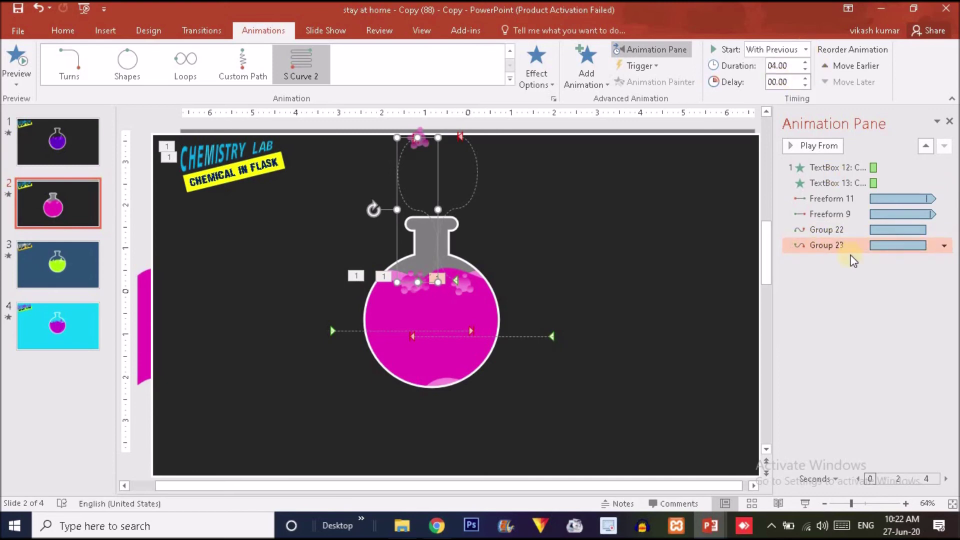
drag(847, 251, 830, 232)
- Give Group 22's motion a 0 s smooth start and repeat it Until End of Slide
double_click(835, 231)
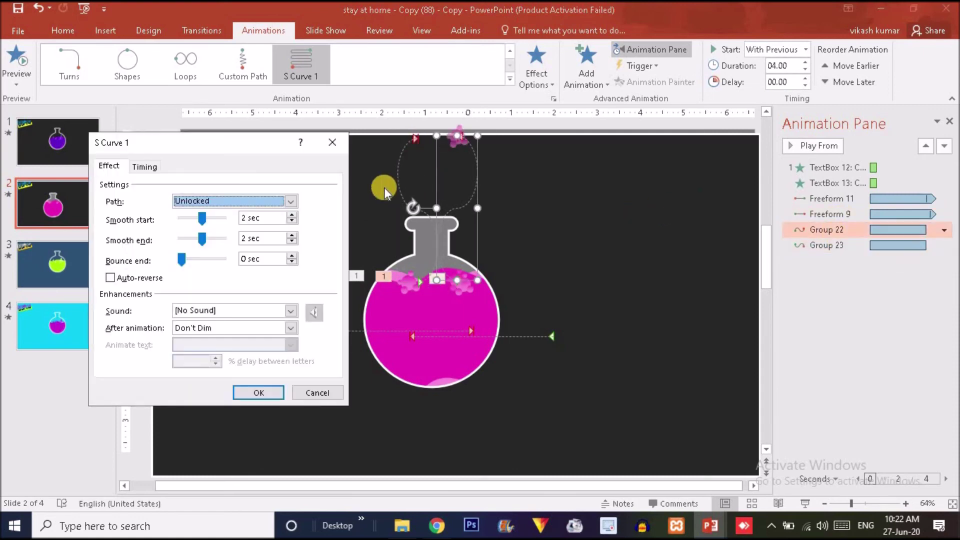
drag(203, 219, 146, 232)
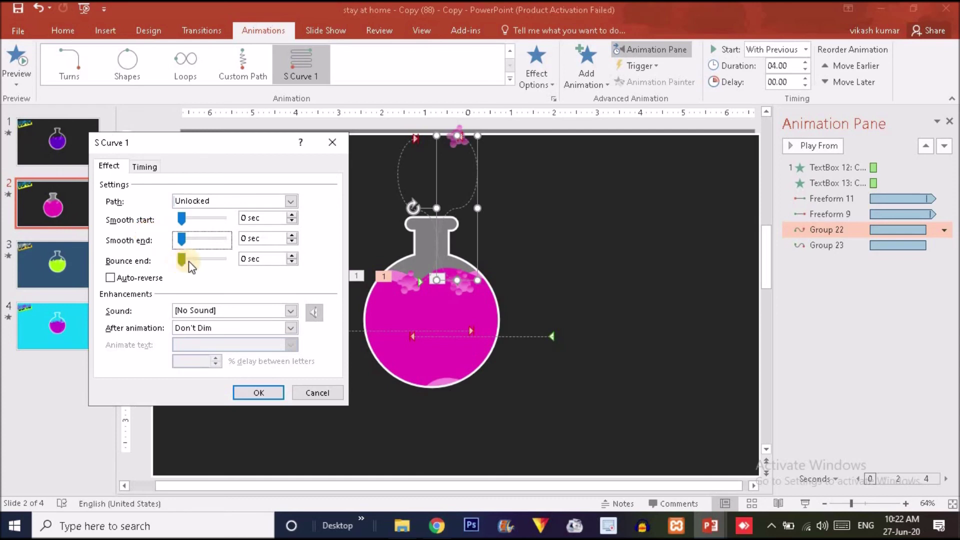
click(145, 165)
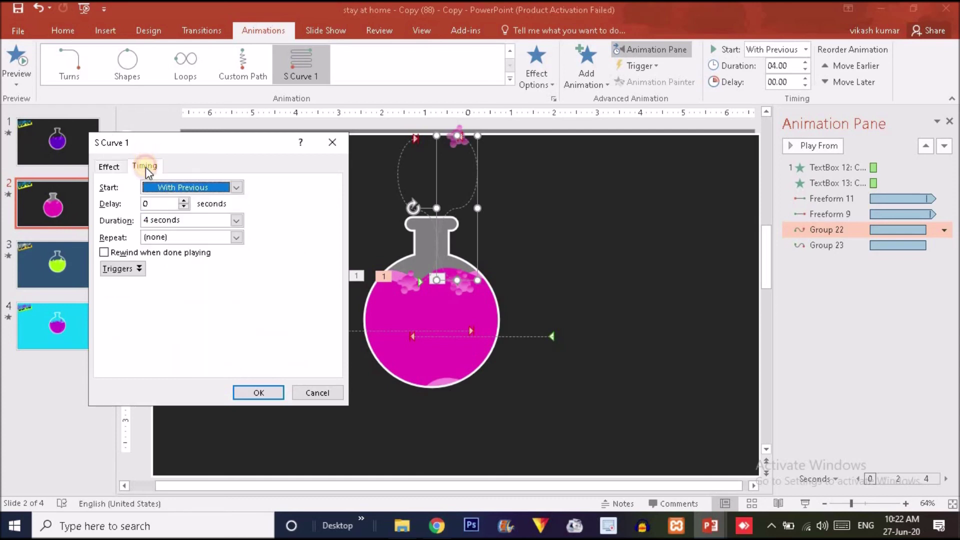
click(236, 237)
click(200, 314)
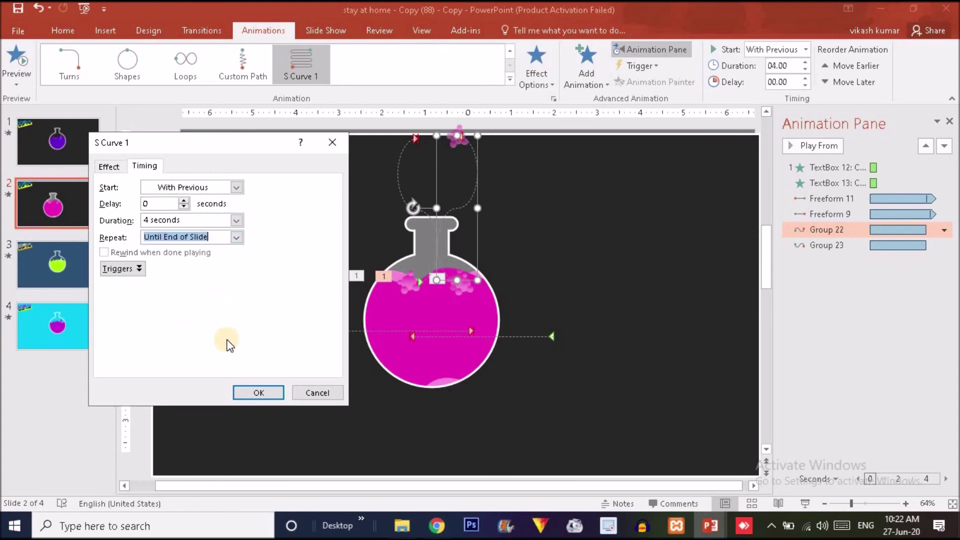
click(261, 393)
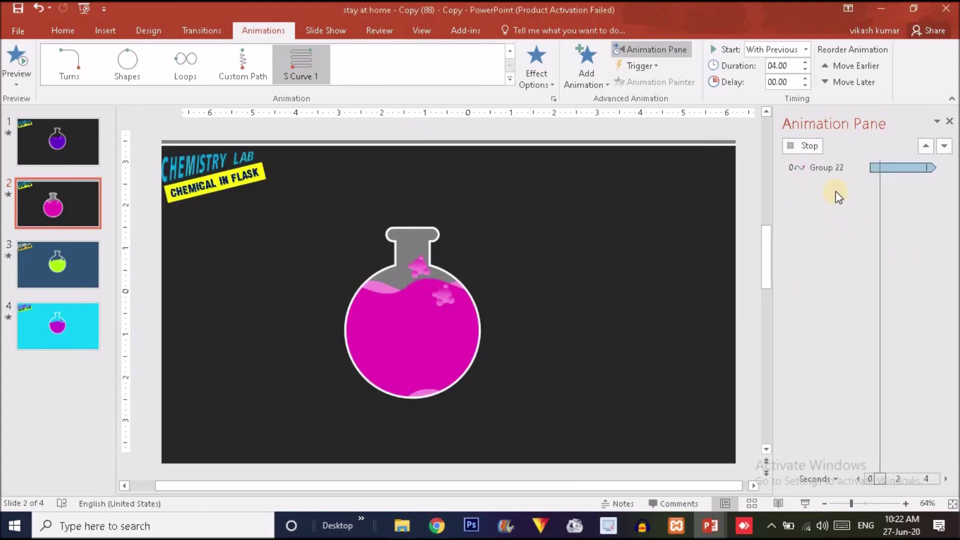
- Set Group 23's smooth start and end to 0 s, repeat Until End of Slide, then start the show
double_click(827, 245)
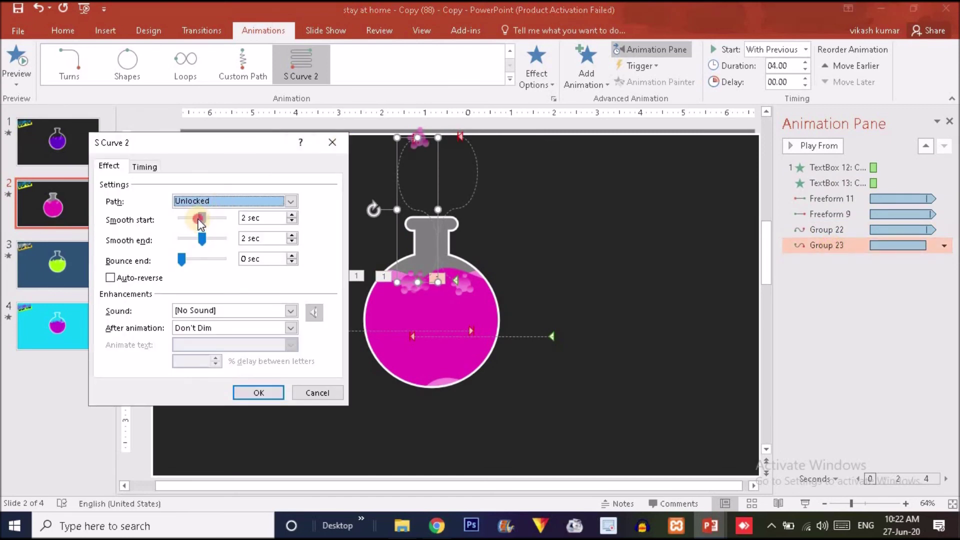
drag(198, 219, 173, 219)
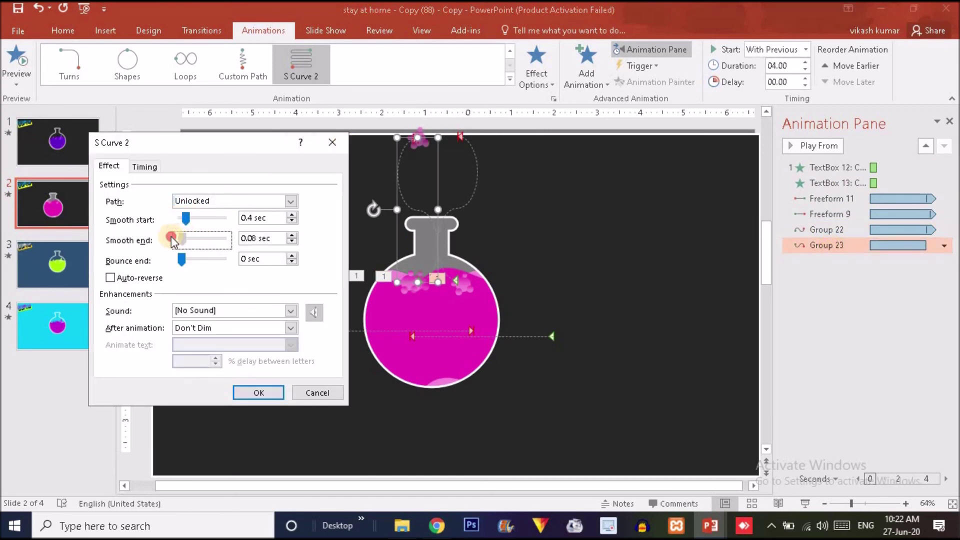
click(190, 219)
click(193, 219)
drag(190, 217, 165, 210)
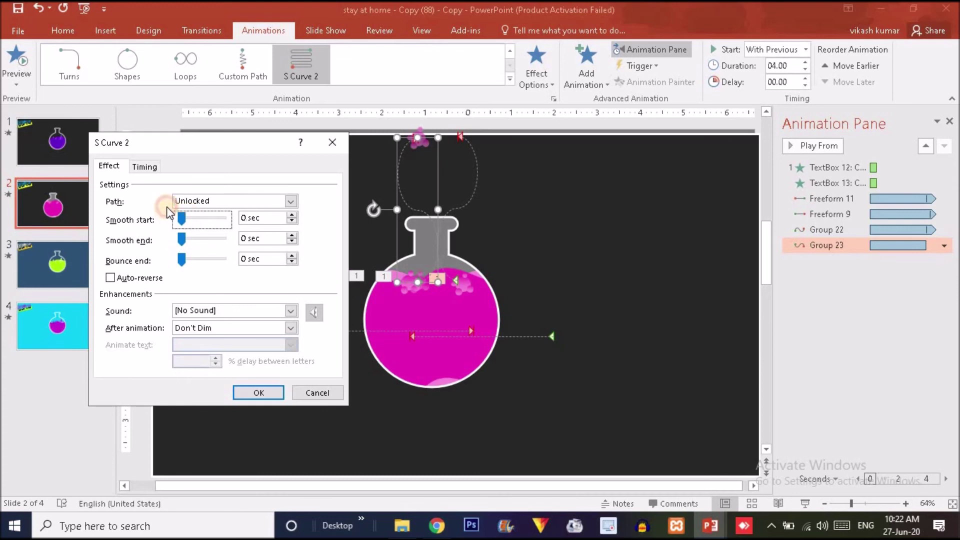
click(148, 169)
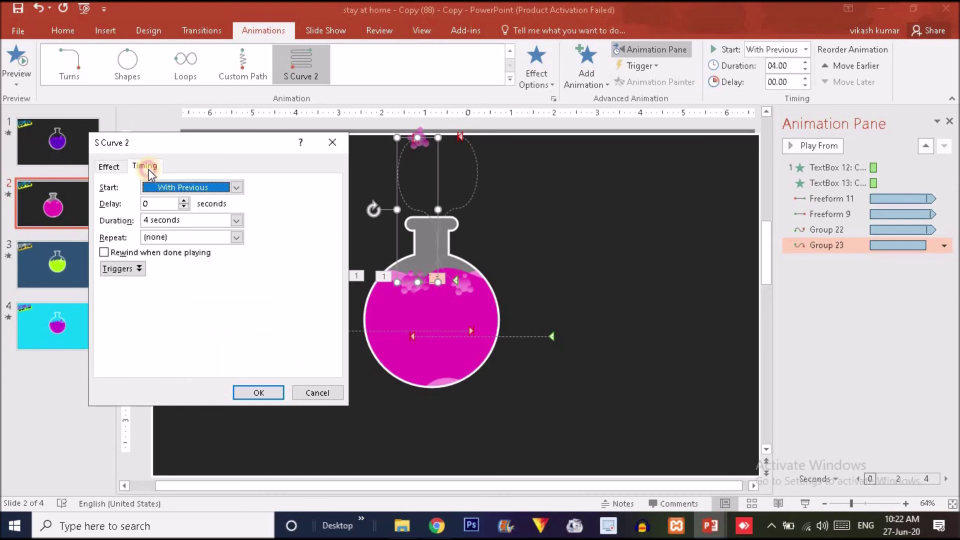
click(236, 237)
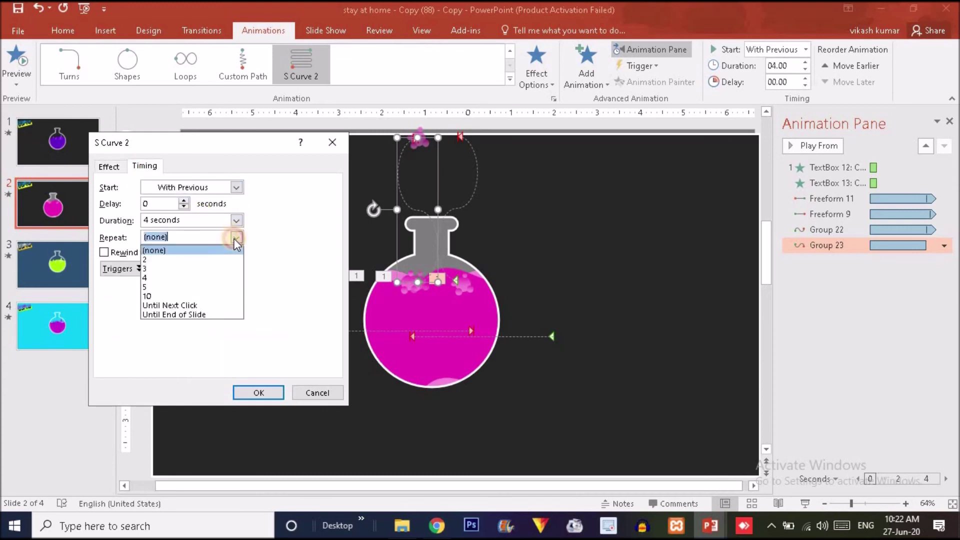
click(190, 314)
click(257, 394)
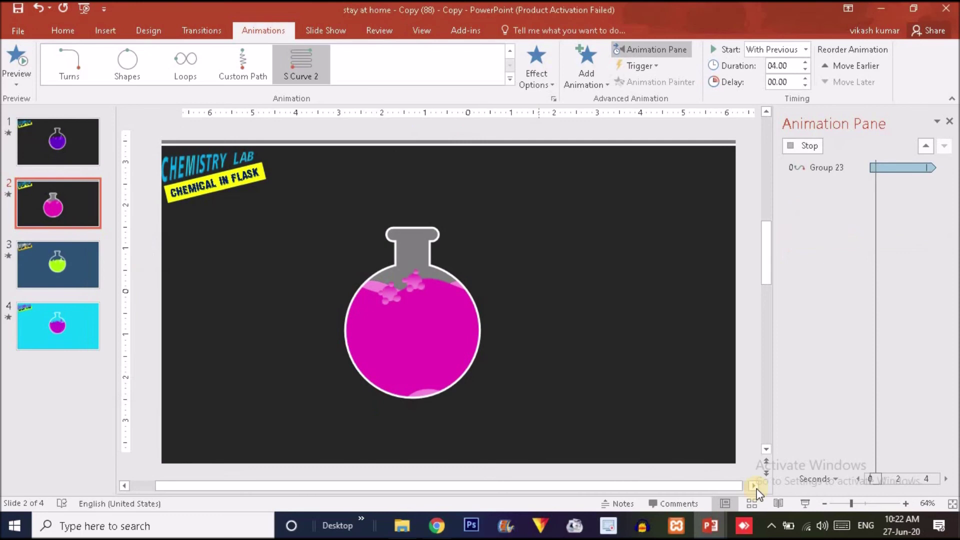
click(808, 504)
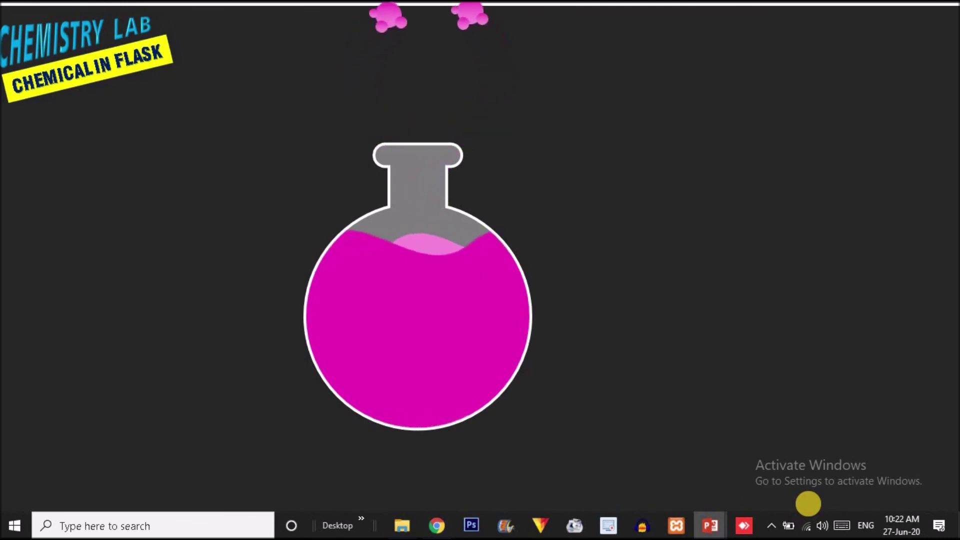
- Choose End Show from the slide show's right-click menu to return to slide 2
right_click(382, 322)
click(473, 315)
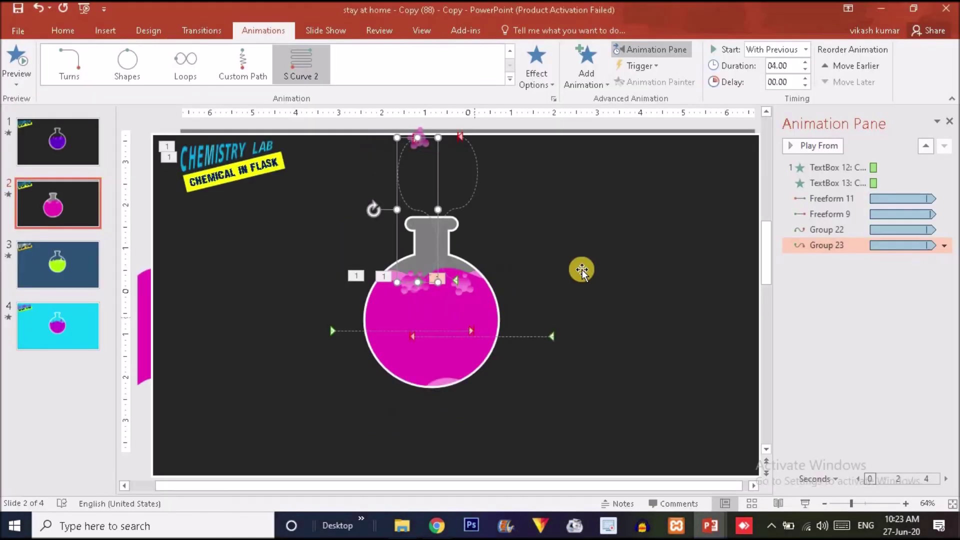
- Duplicate Group 23 and Group 22 and place each copy inside the flask
click(569, 247)
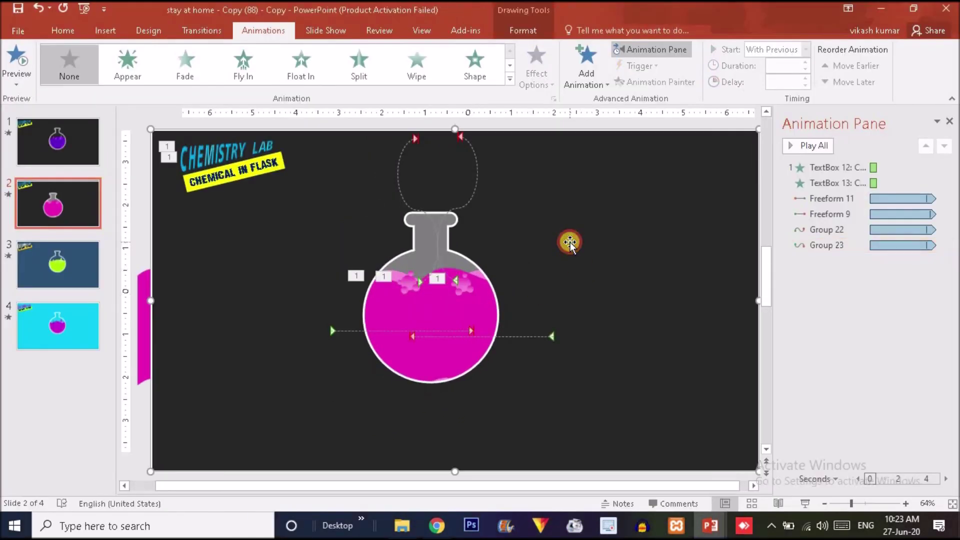
click(461, 286)
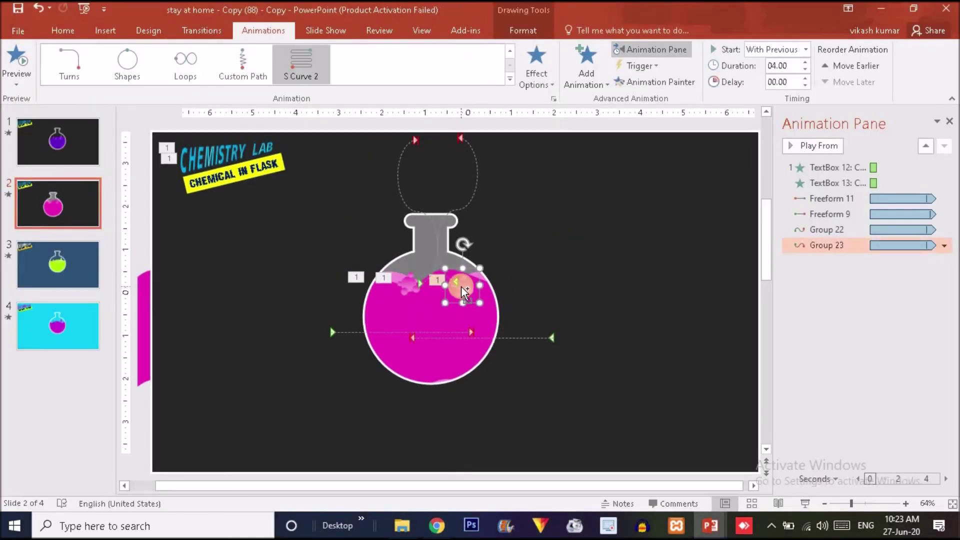
key(ctrl+d)
drag(475, 298, 450, 281)
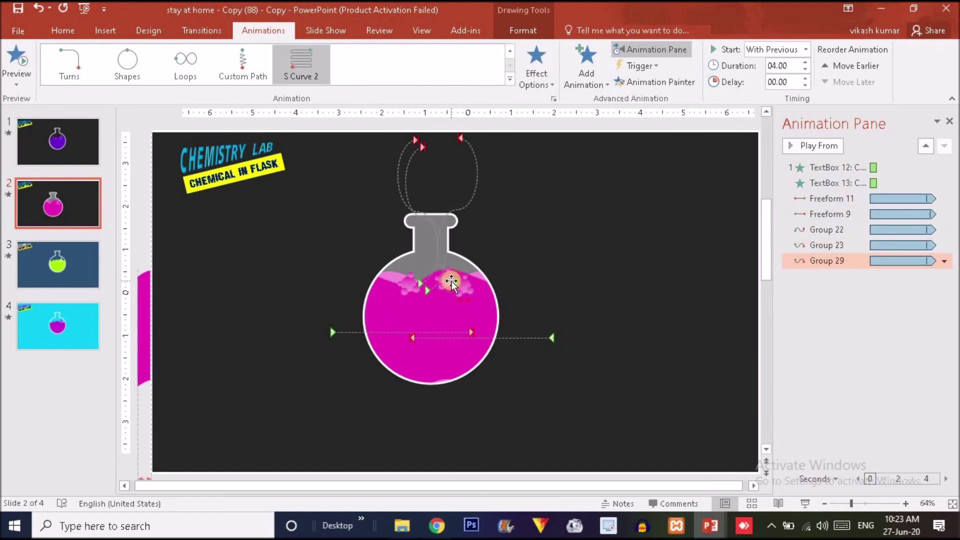
click(406, 282)
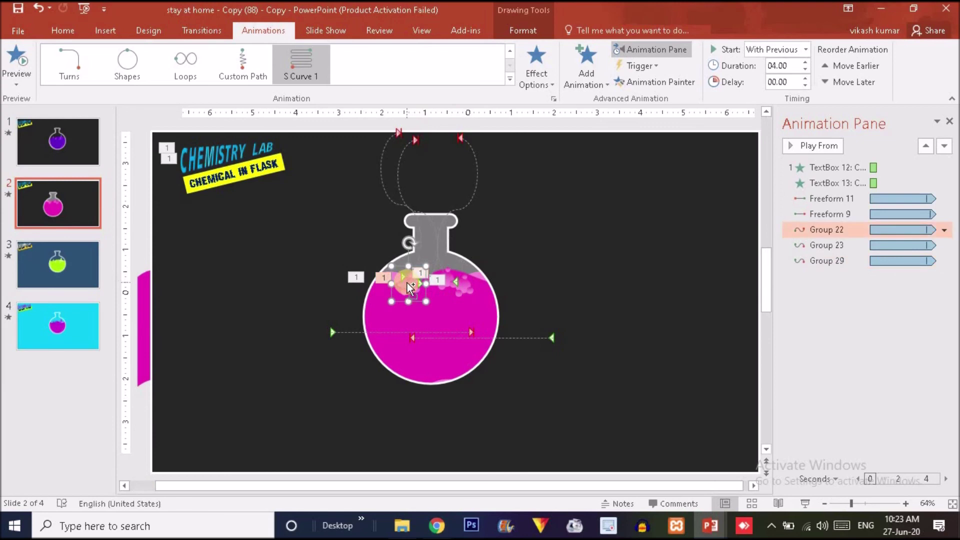
key(ctrl+d)
drag(407, 282, 428, 289)
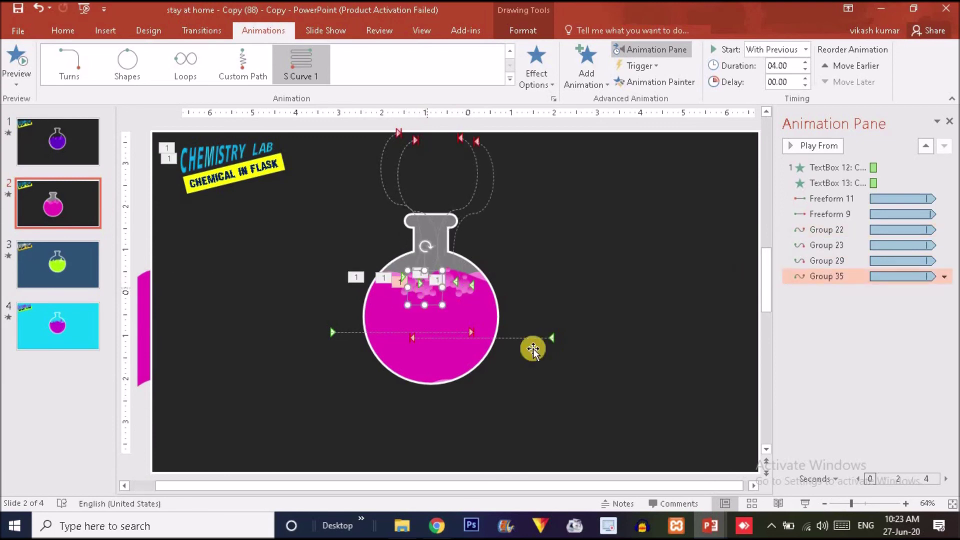
- Preview the four rising bubble groups in the slide show, then end the show
click(805, 503)
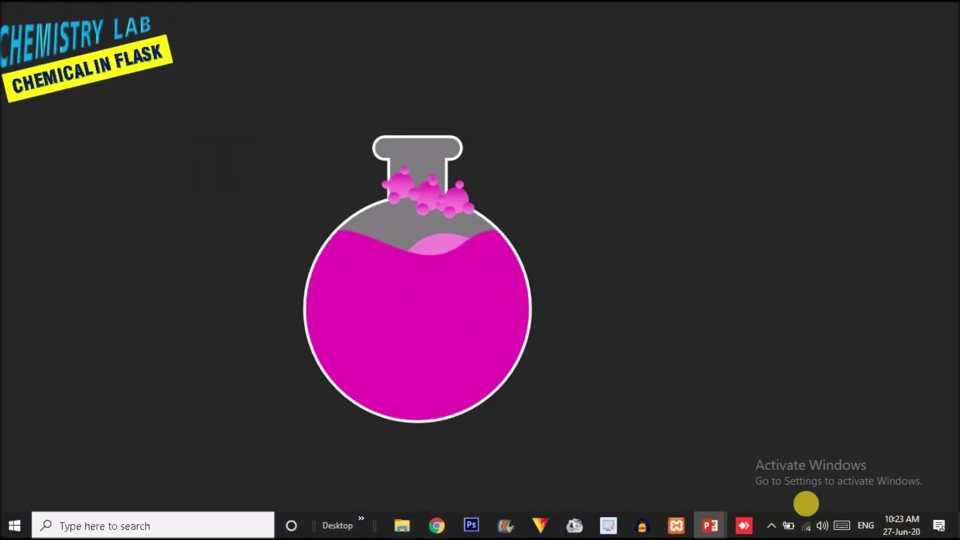
right_click(440, 229)
click(518, 432)
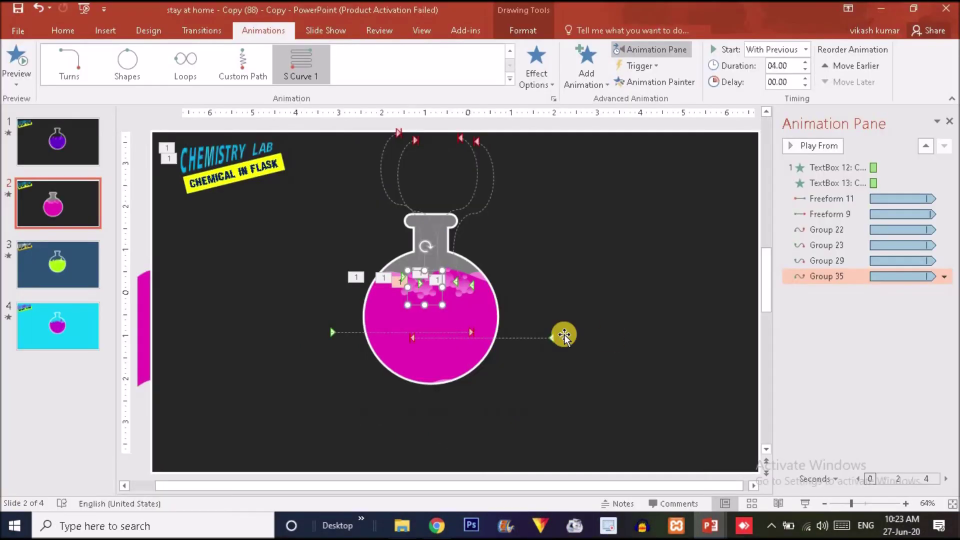
- Delay Group 23's start slightly and Group 35's to 1 second, then run the slide show
click(556, 299)
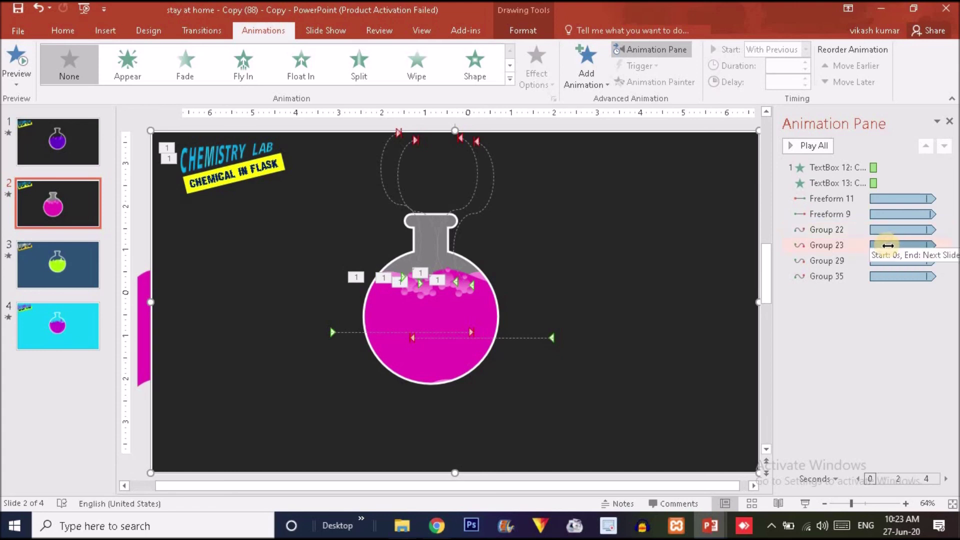
drag(886, 244, 918, 243)
click(893, 260)
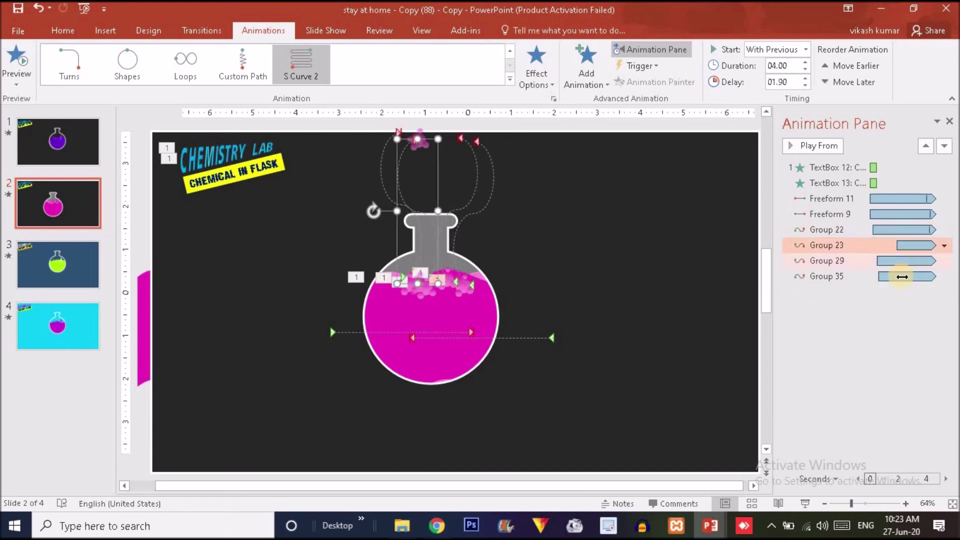
drag(901, 277, 906, 277)
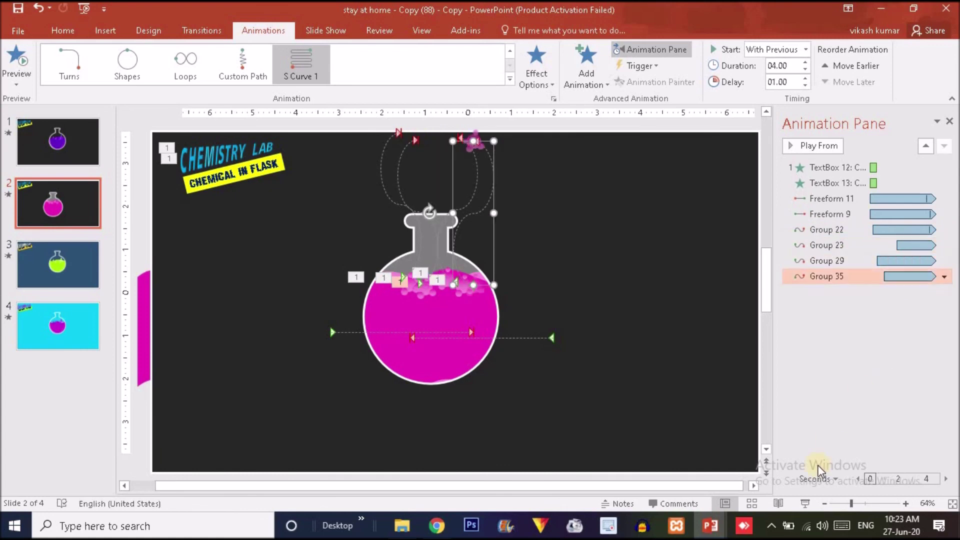
click(804, 503)
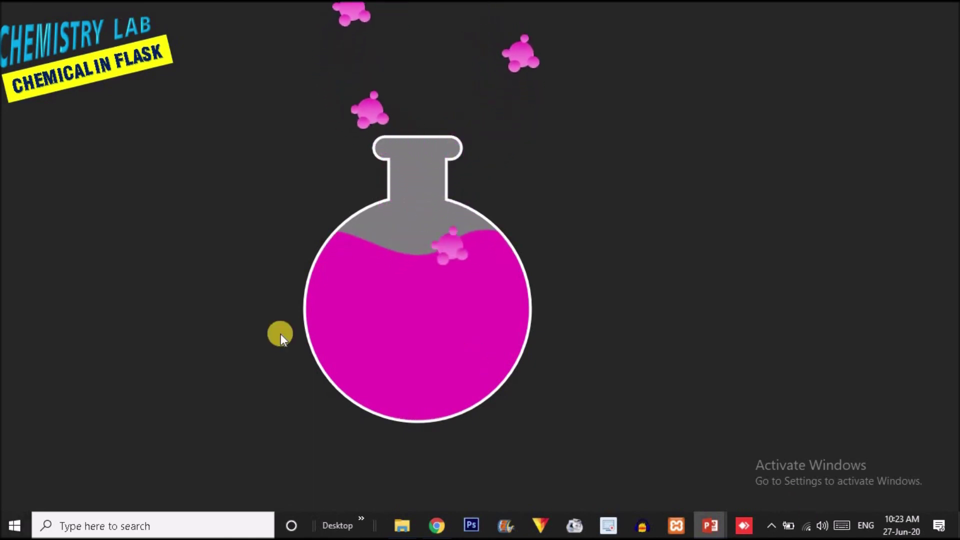
- Exit the slide show via the right-click menu's End Show, returning to slide 2 in the editor
right_click(239, 298)
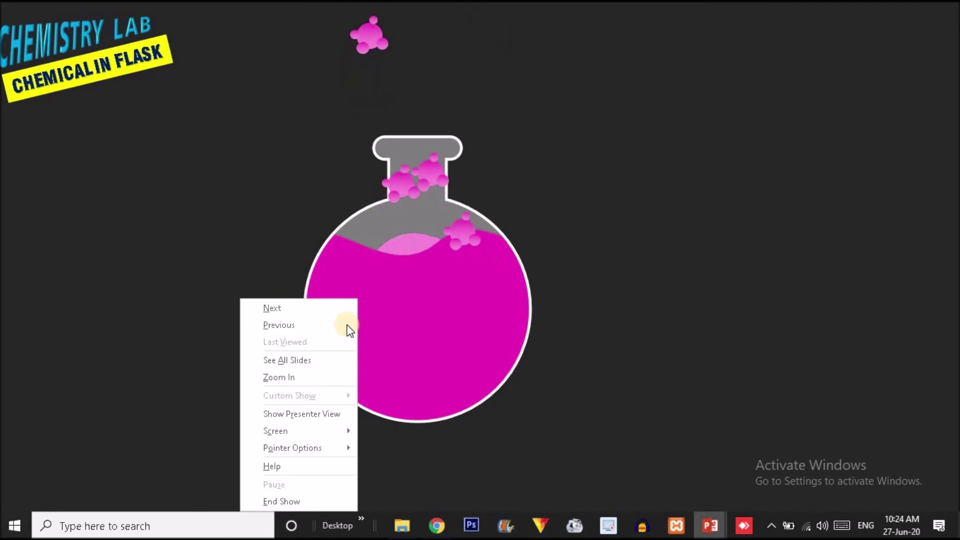
click(319, 496)
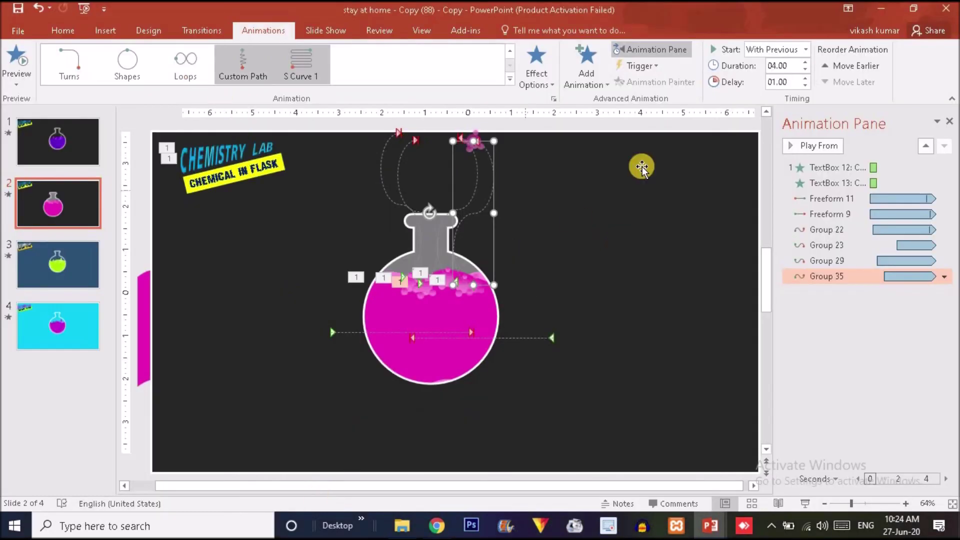